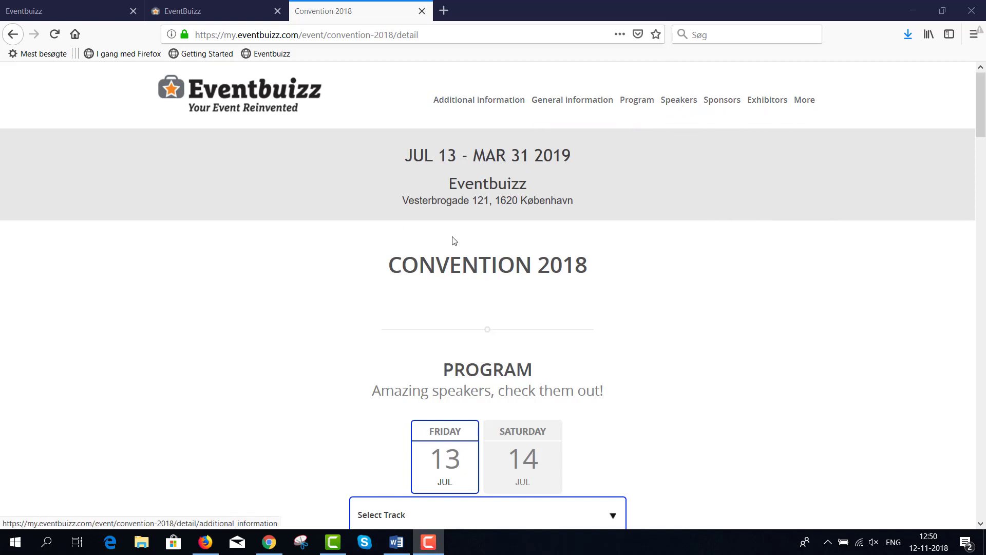
# Step: Scroll the Convention 2018 page down to Register Now with its LinkedIn, Facebook and direct sign-up options
pyautogui.scroll(-2, 636, 272)
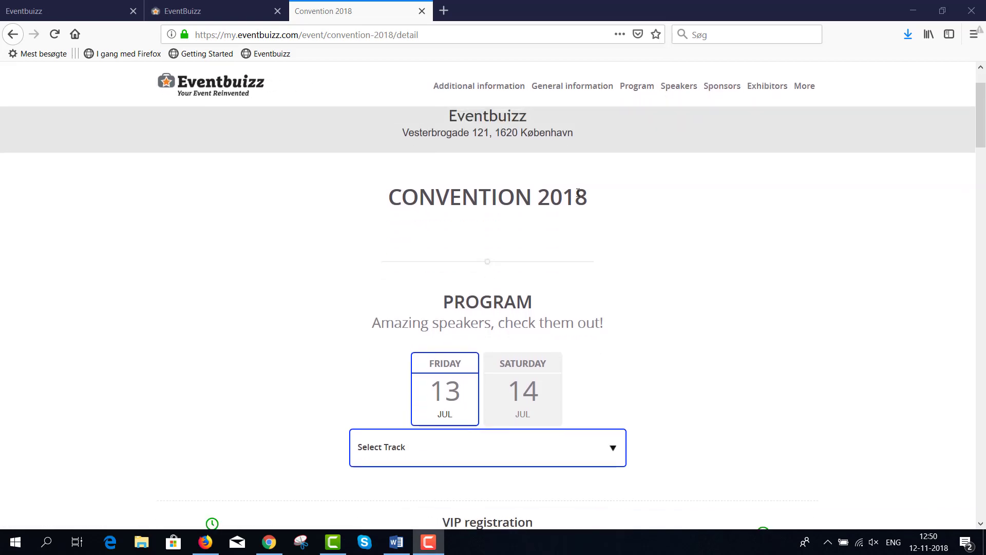
pyautogui.scroll(-3, 716, 282)
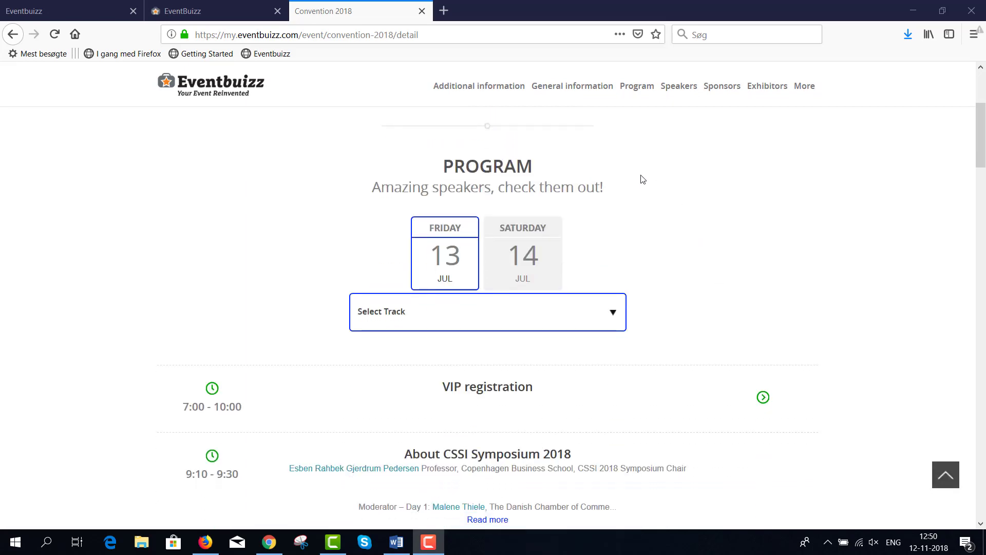
pyautogui.scroll(-15, 697, 434)
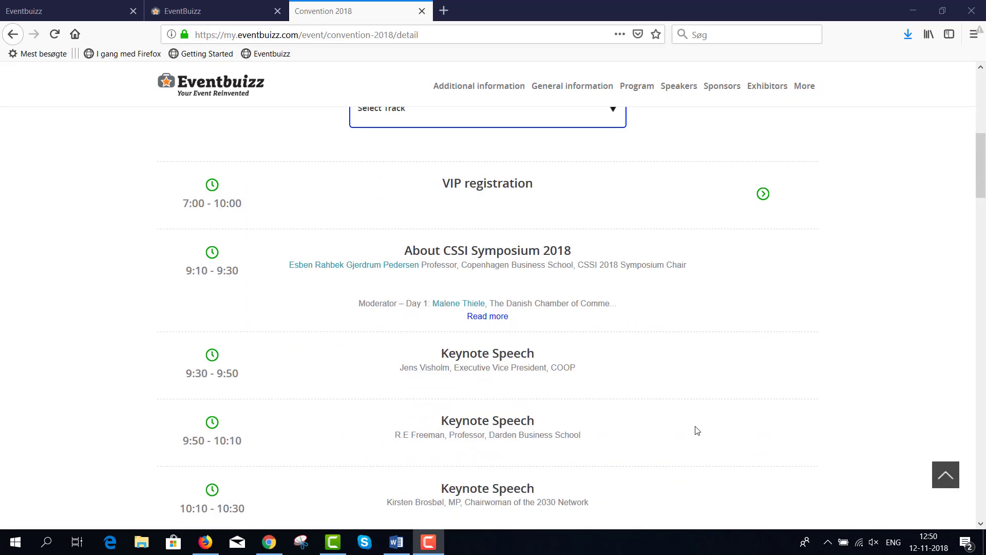
pyautogui.scroll(-15, 696, 427)
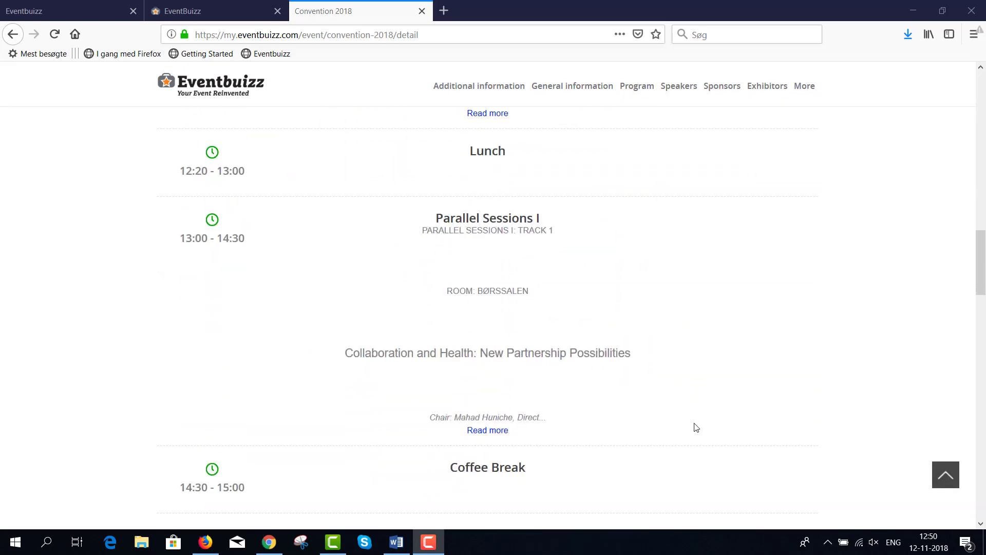
pyautogui.scroll(-1, 695, 427)
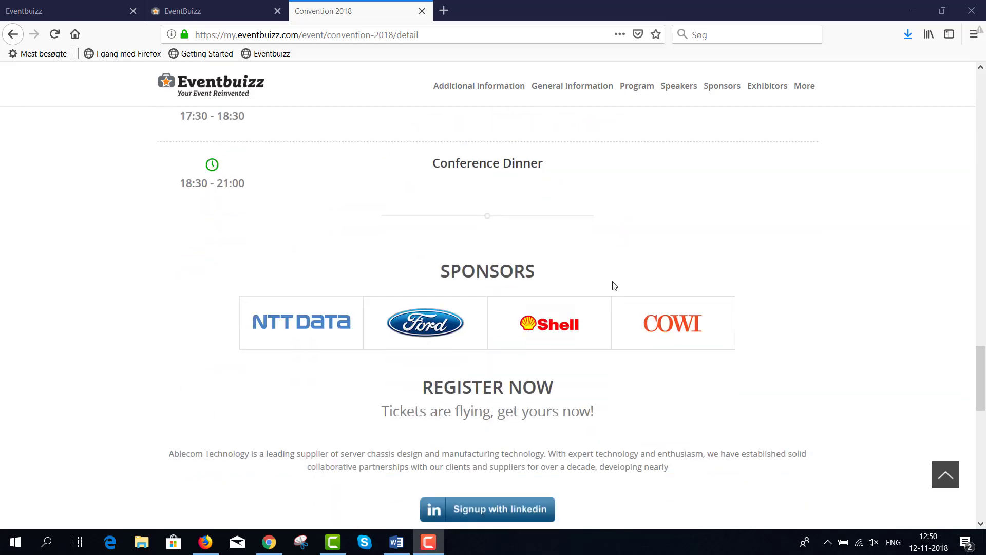
pyautogui.scroll(-5, 524, 362)
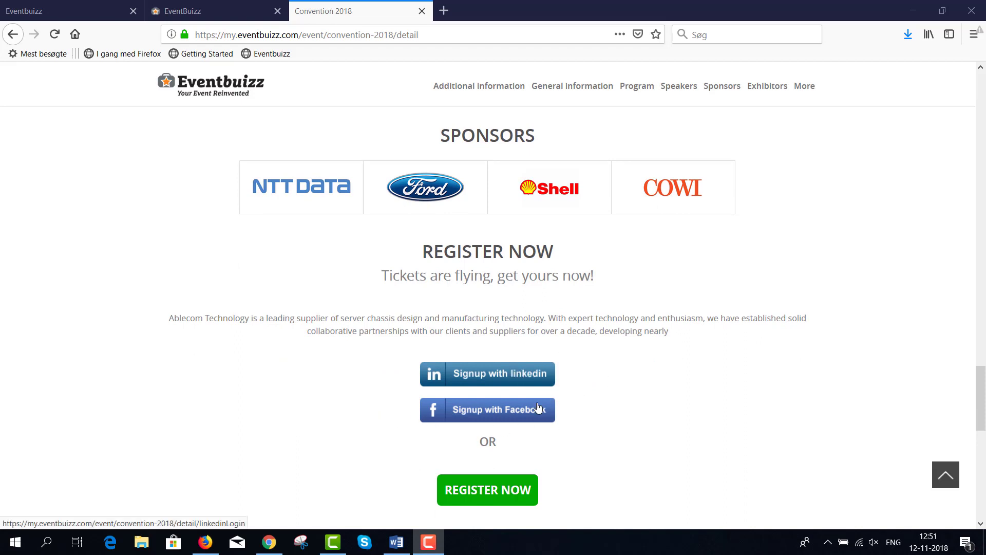
pyautogui.scroll(-2, 596, 429)
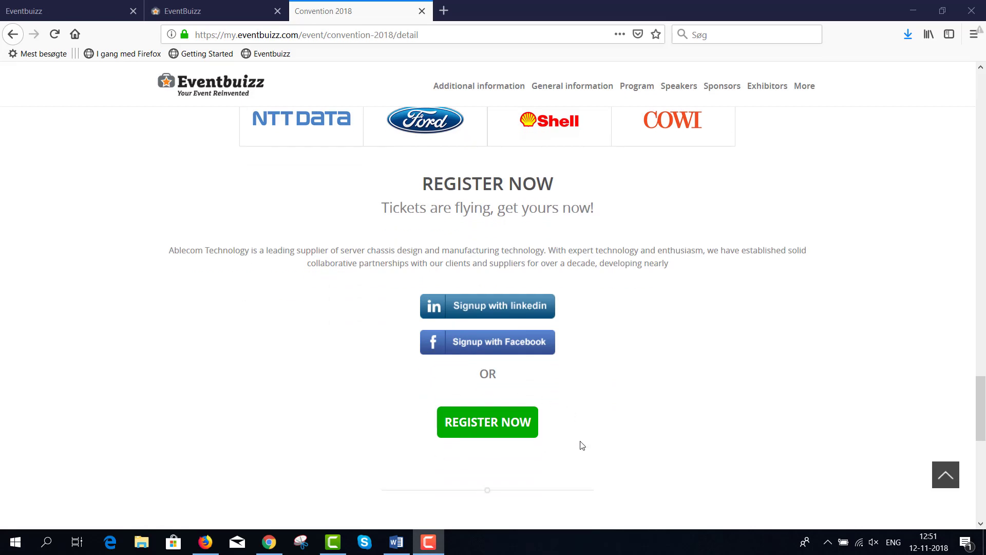
pyautogui.scroll(-6, 581, 445)
pyautogui.scroll(-2, 582, 443)
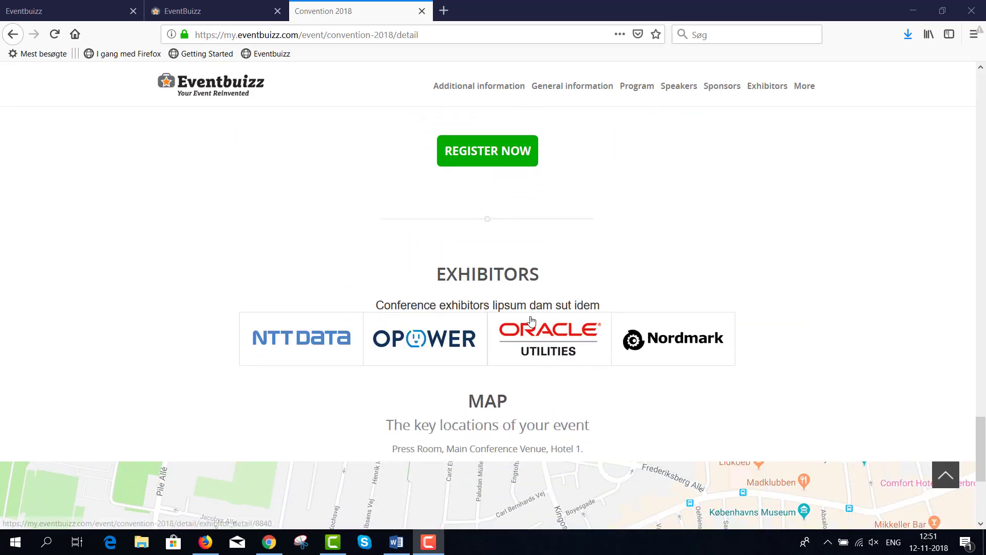
pyautogui.scroll(-4, 533, 321)
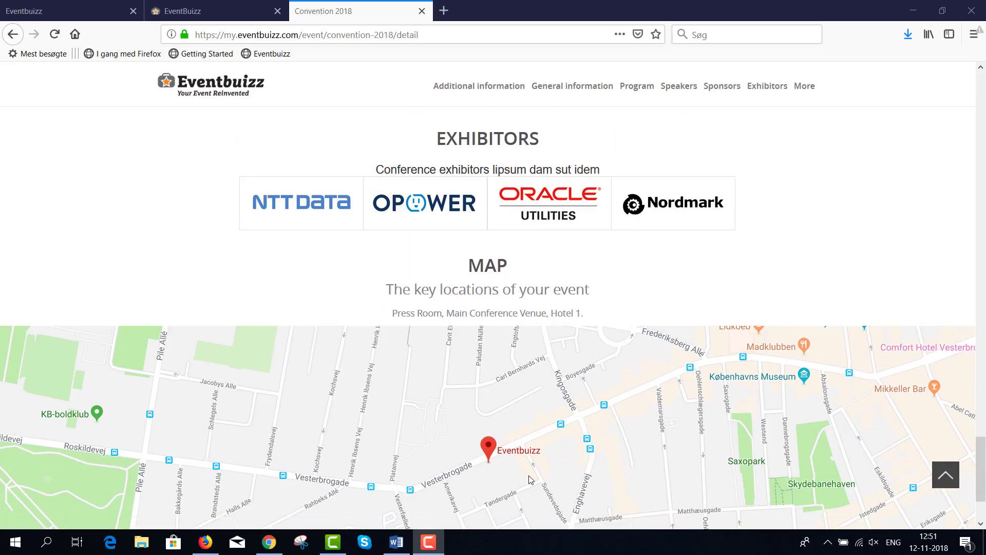
pyautogui.scroll(2, 616, 439)
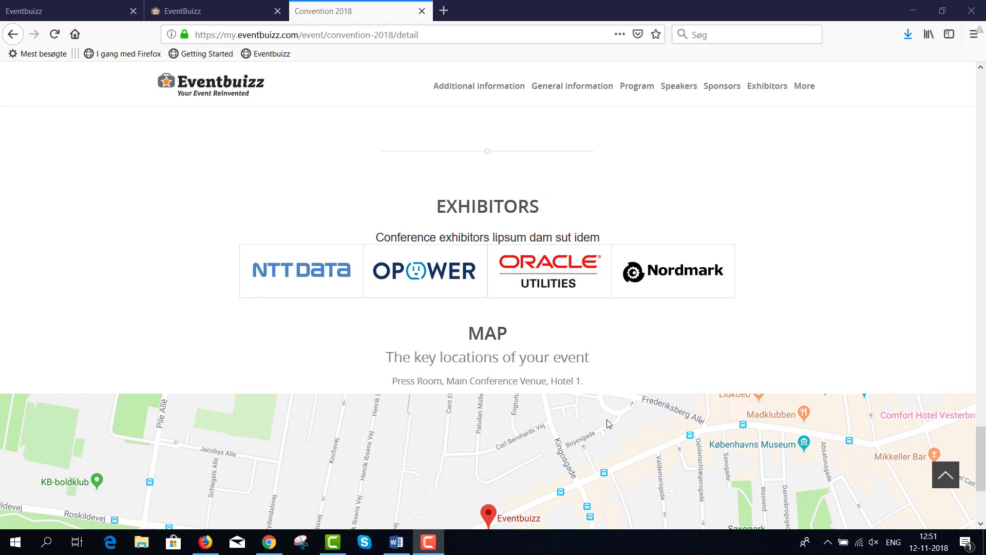
pyautogui.scroll(2, 608, 423)
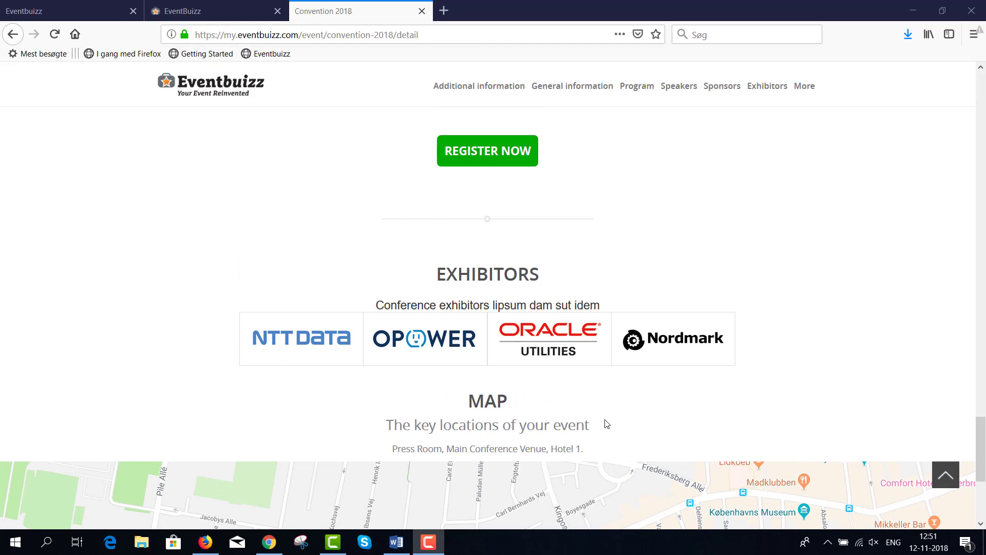
pyautogui.scroll(-2, 605, 425)
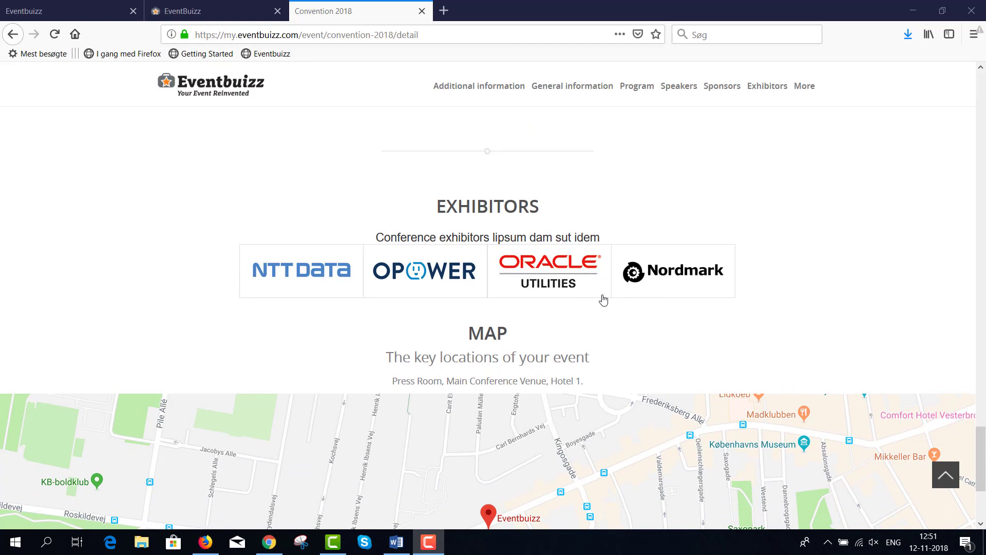
pyautogui.moveTo(603, 238); pyautogui.dragTo(370, 238)
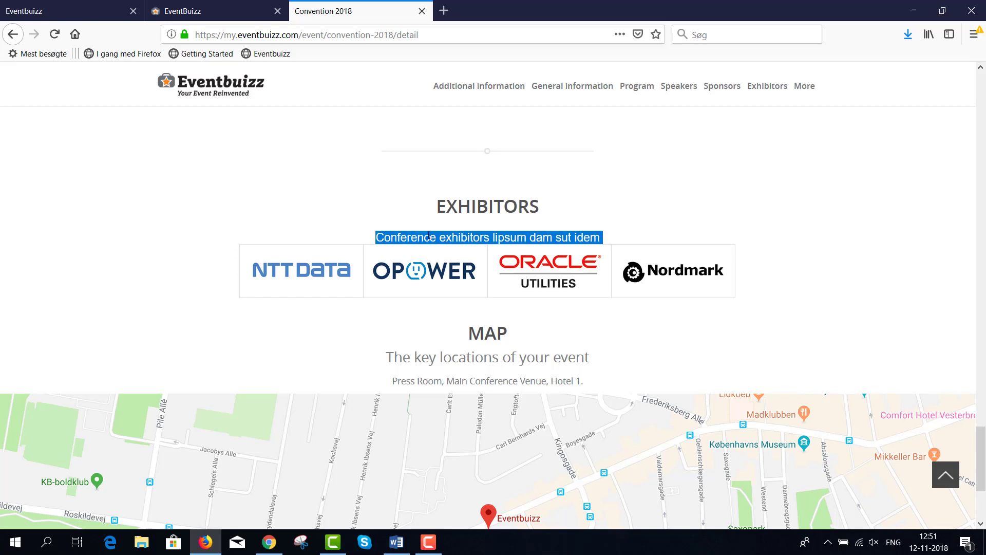
pyautogui.scroll(8, 519, 310)
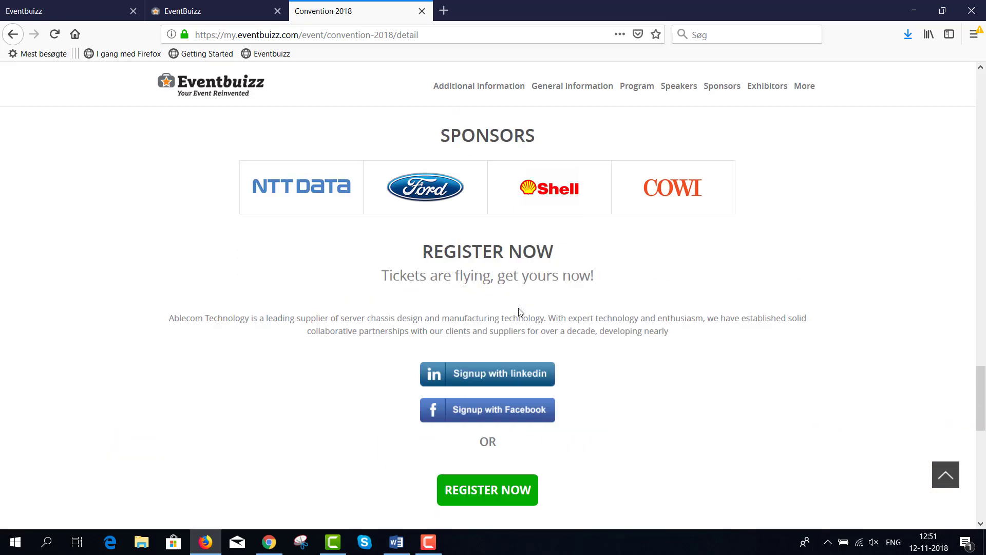
pyautogui.scroll(3, 519, 311)
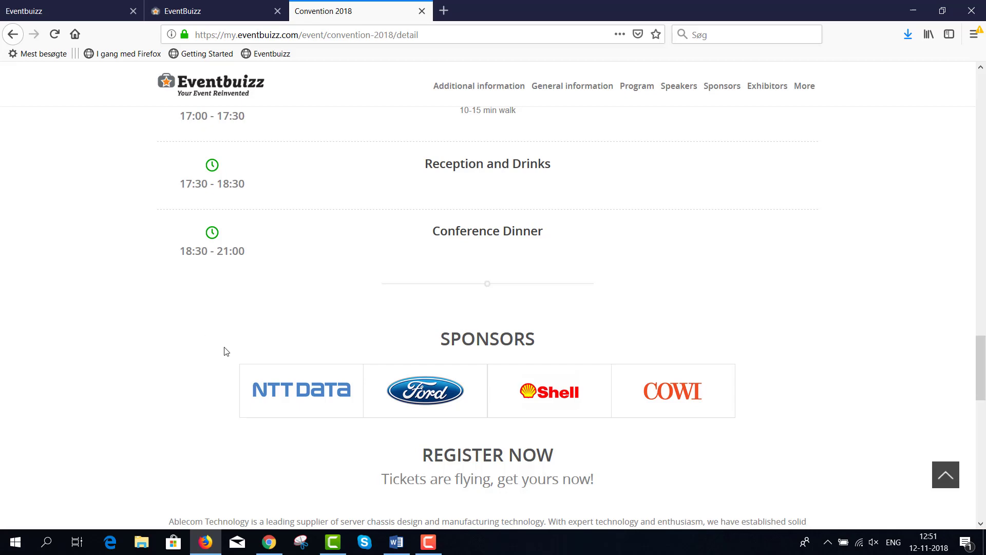
pyautogui.scroll(15, 225, 352)
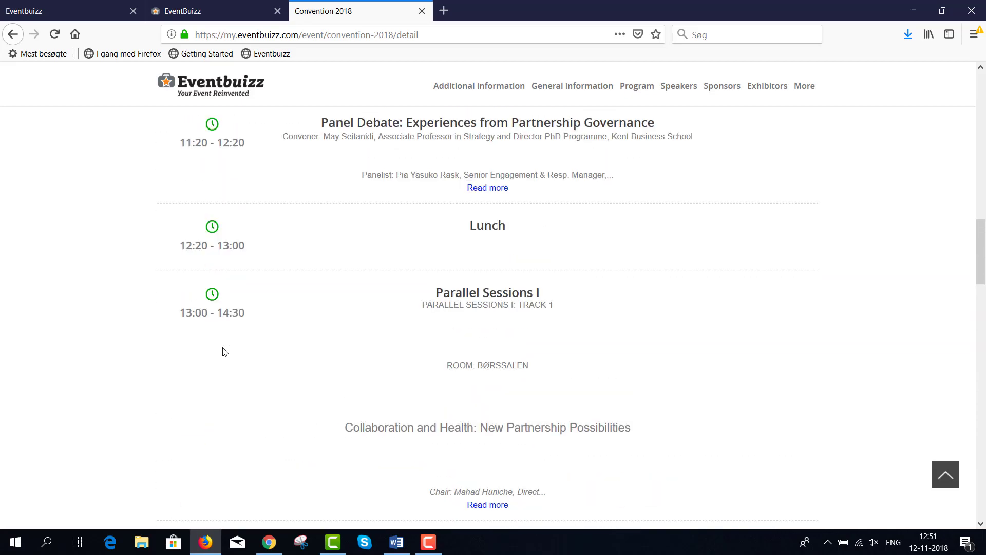
pyautogui.scroll(15, 225, 351)
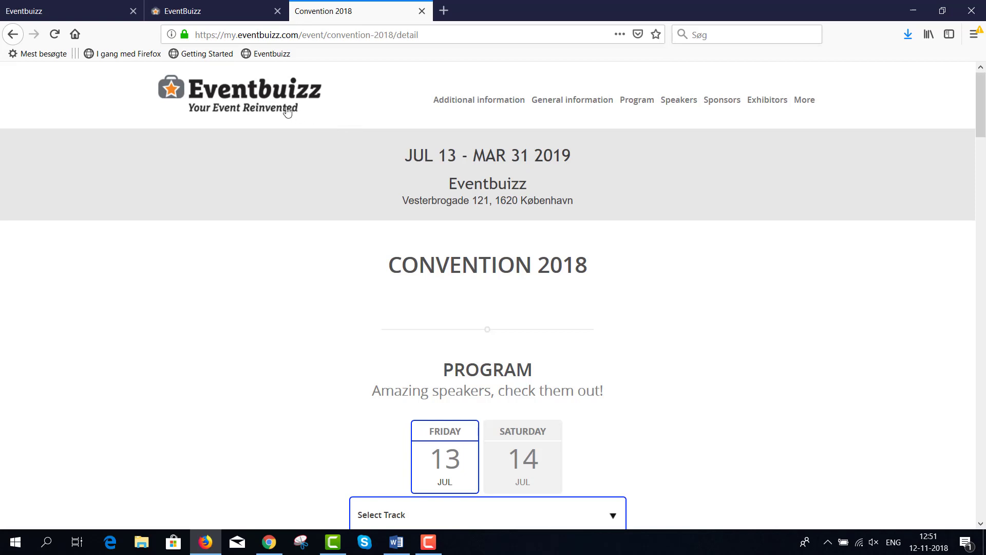
# Step: Open the Top menu settings under Reg. Site > Customize in the admin
pyautogui.click(218, 16)
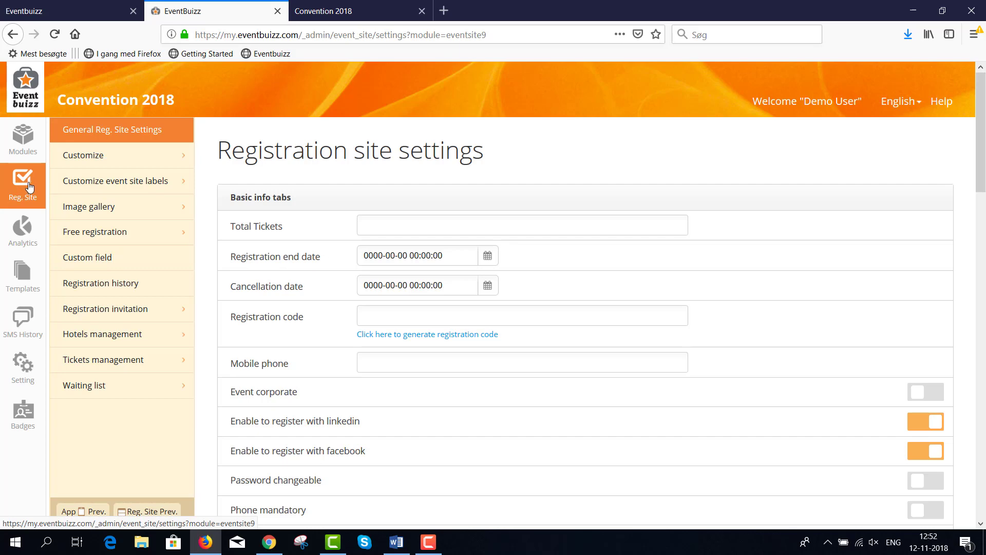
pyautogui.click(88, 160)
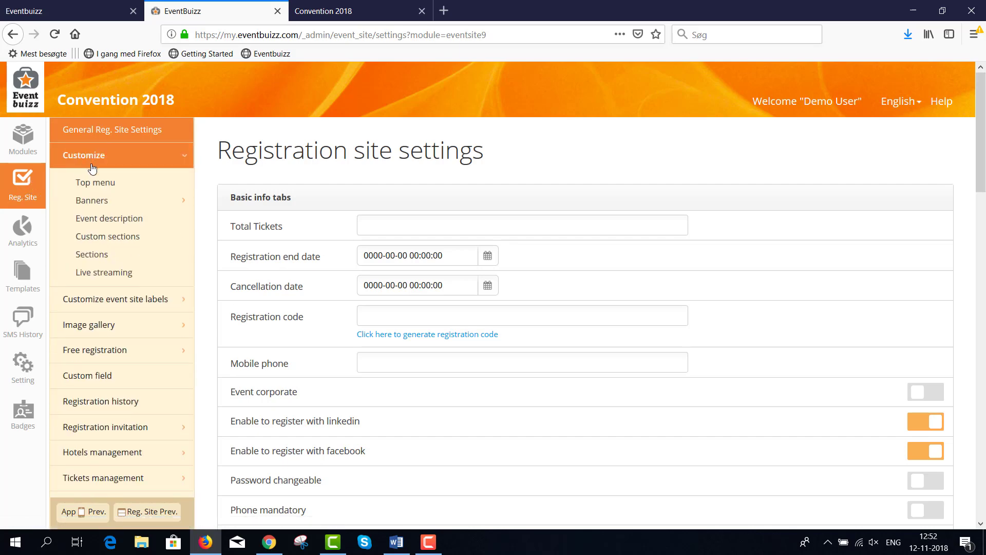
pyautogui.click(96, 188)
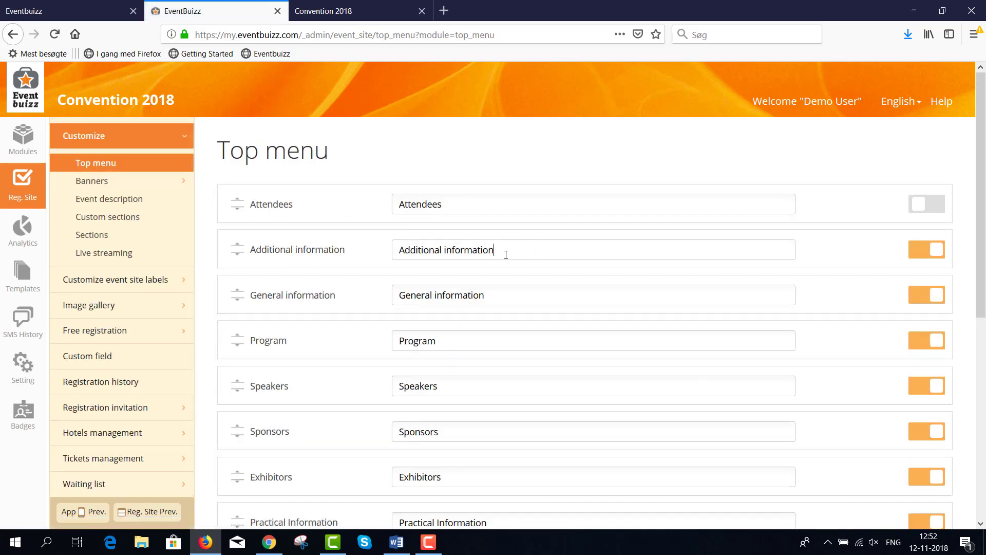
# Step: Relabel General information as Hotel information and drag Program directly below Attendees
pyautogui.moveTo(506, 255); pyautogui.dragTo(390, 254)
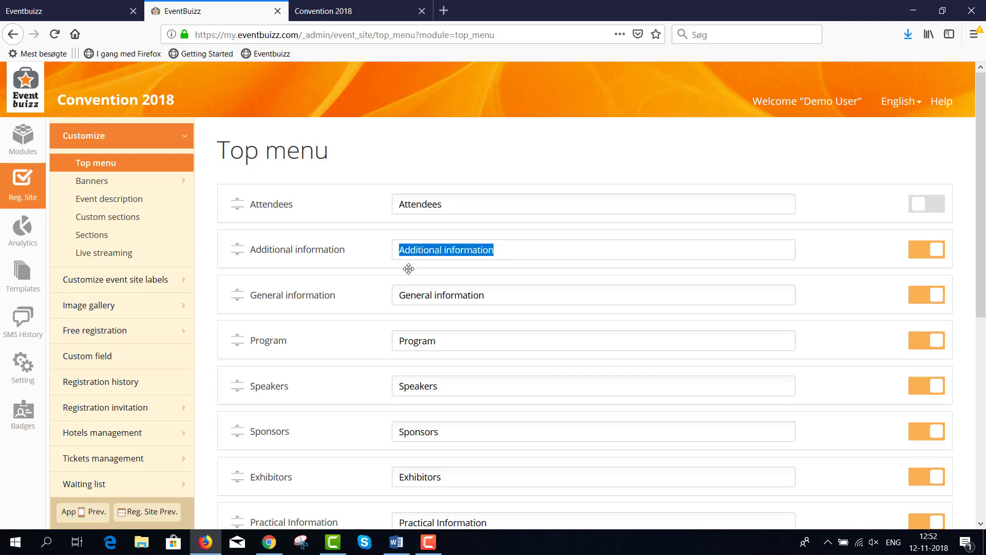
pyautogui.moveTo(490, 297); pyautogui.dragTo(394, 297)
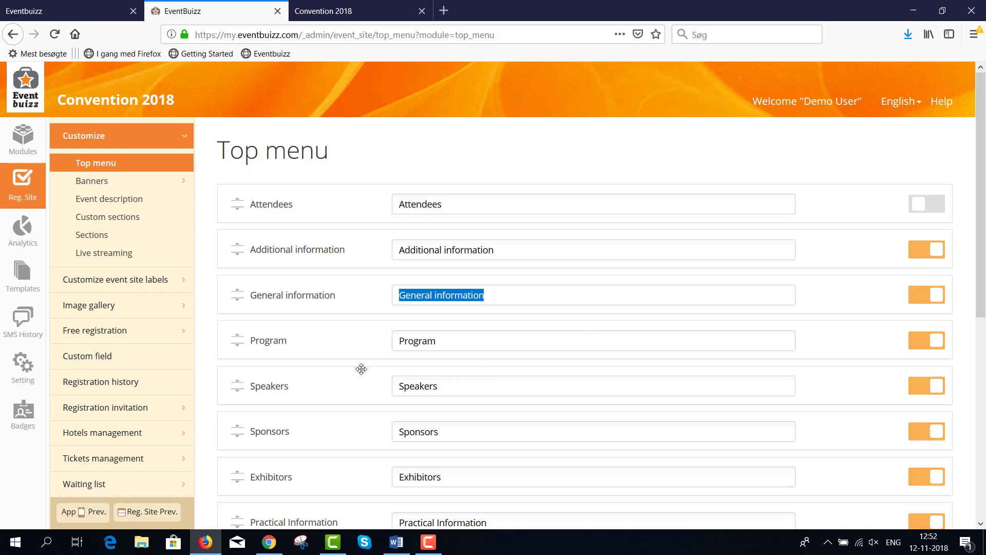
pyautogui.click(492, 296)
pyautogui.moveTo(484, 294); pyautogui.dragTo(390, 298)
pyautogui.click(442, 296)
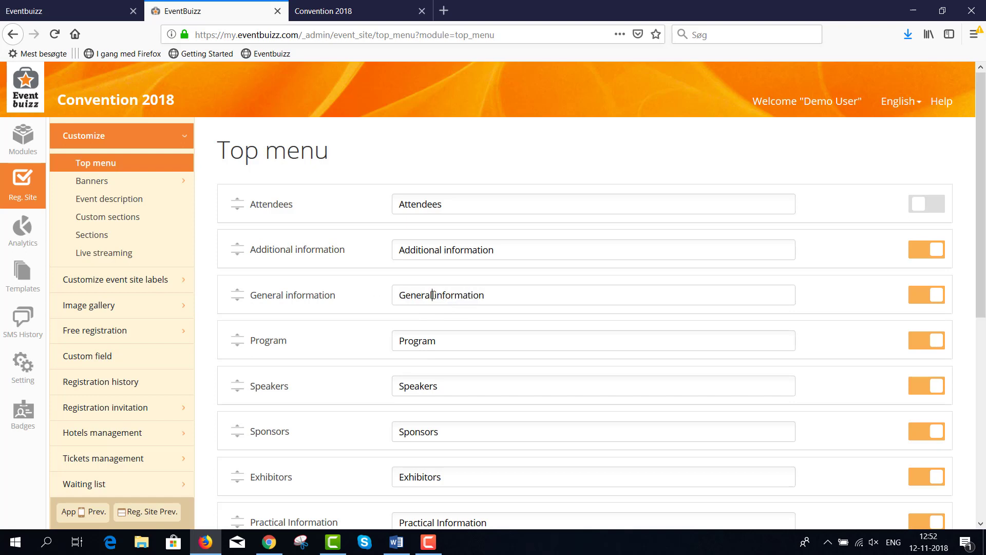
pyautogui.press('BackSpace')
pyautogui.press('BackSpace')
pyautogui.press('BackSpace')
pyautogui.press('BackSpace')
pyautogui.press('BackSpace')
pyautogui.press('BackSpace')
pyautogui.press('BackSpace')
pyautogui.press('BackSpace')
pyautogui.write('Hotel')
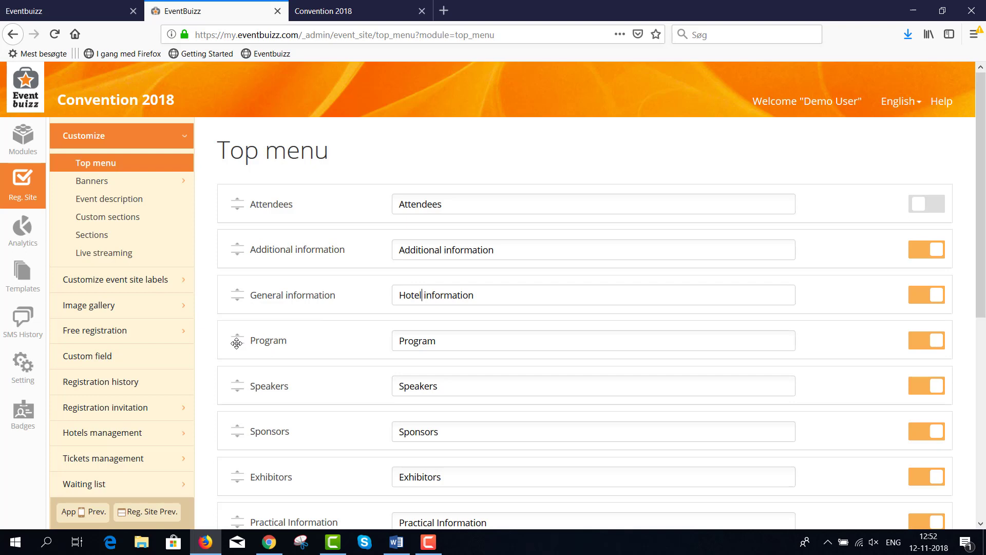
pyautogui.moveTo(237, 343); pyautogui.dragTo(236, 229)
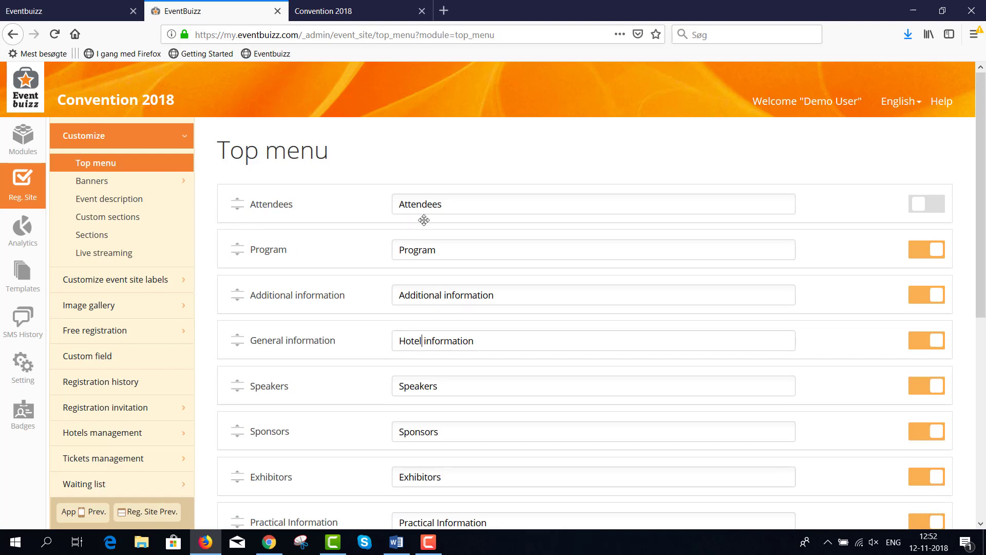
pyautogui.moveTo(447, 207); pyautogui.dragTo(391, 202)
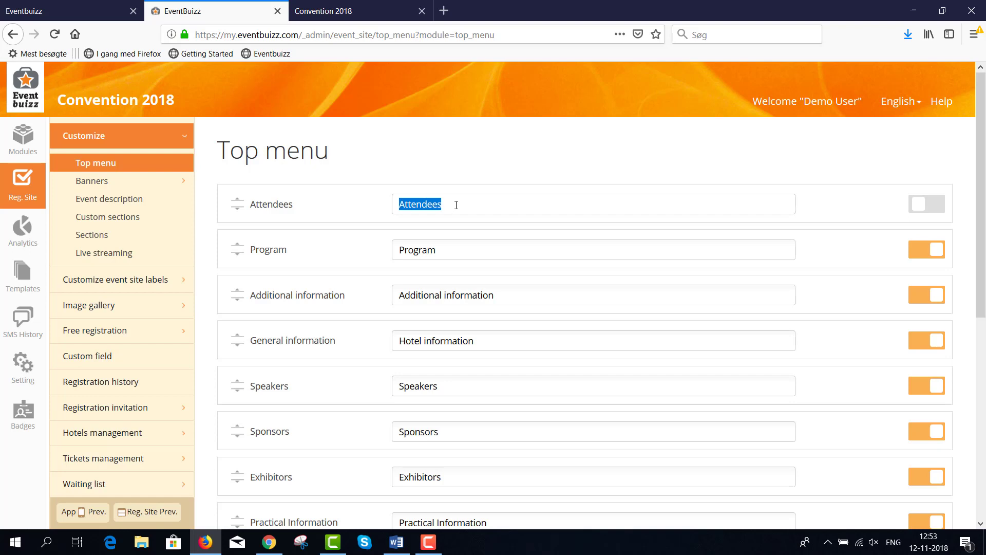
# Step: Switch off Additional information and Gallery with its Photos and Videos, save, and view the public site
pyautogui.click(924, 301)
pyautogui.scroll(-1, 891, 385)
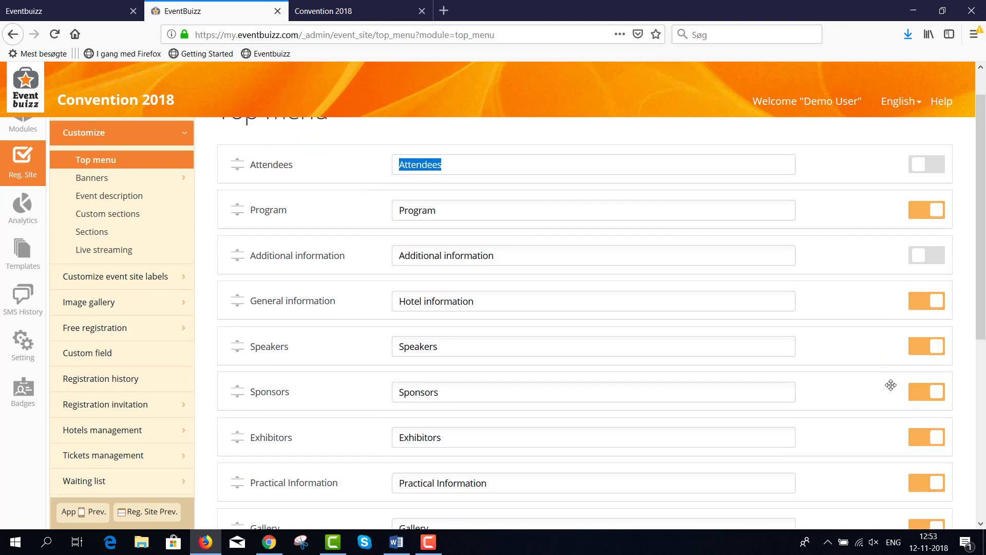
pyautogui.scroll(-4, 891, 385)
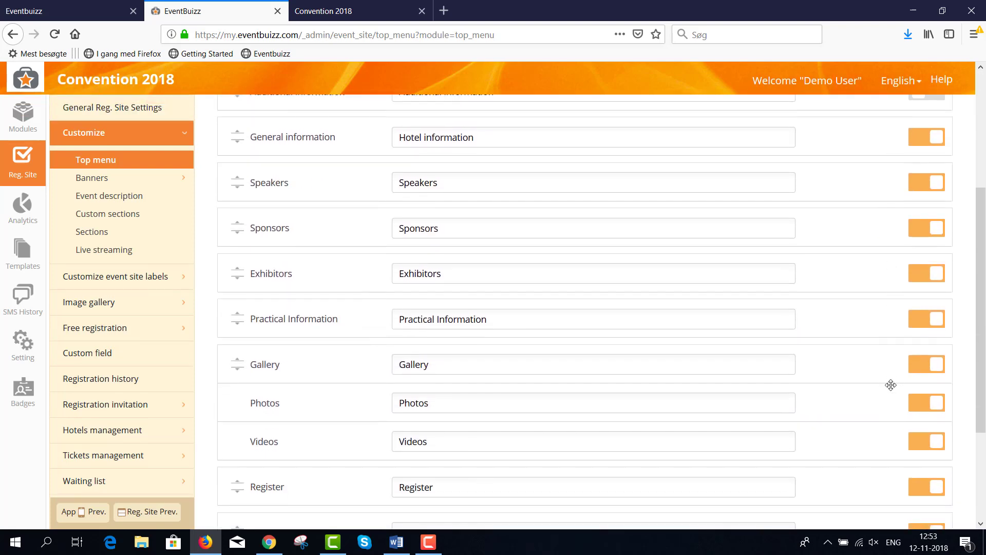
pyautogui.scroll(-2, 891, 385)
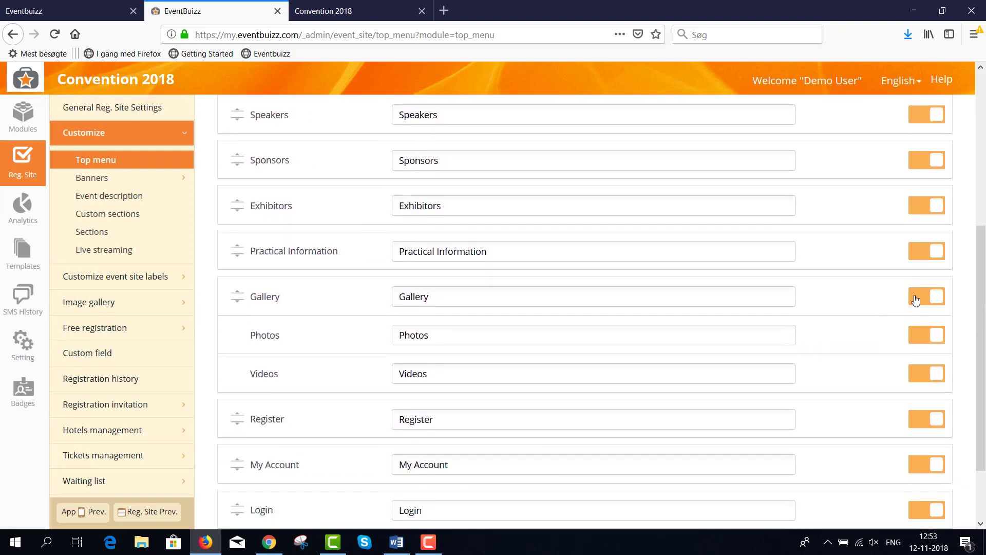
pyautogui.click(919, 301)
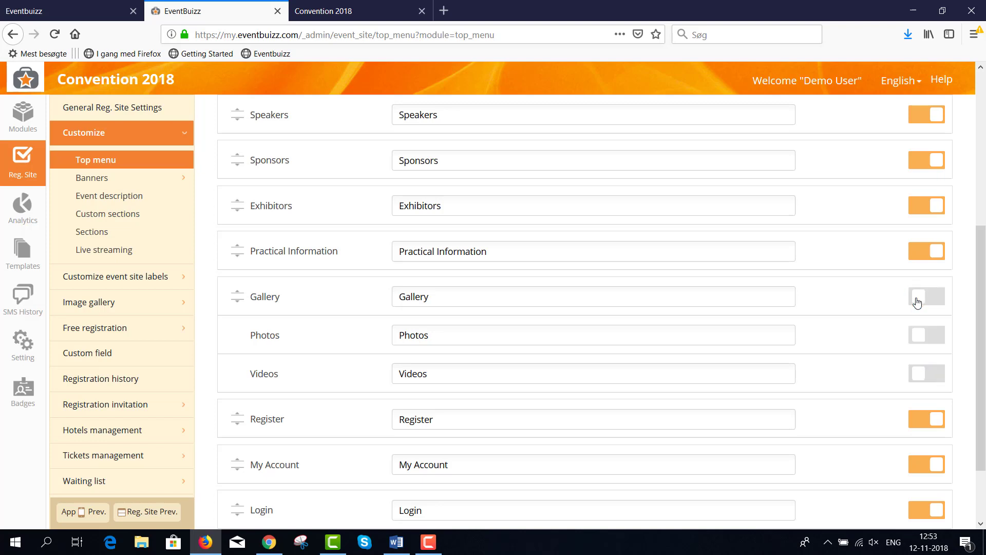
pyautogui.scroll(-3, 897, 368)
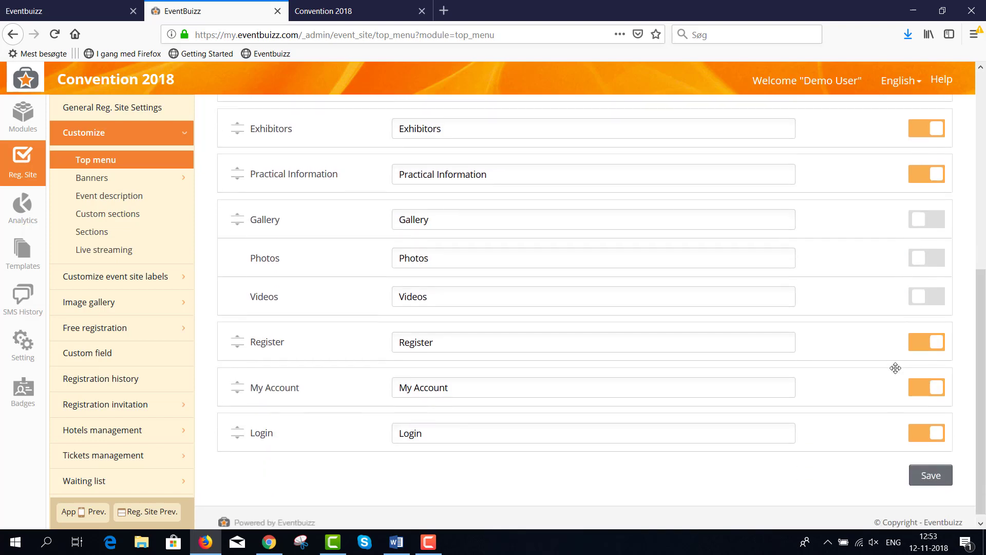
pyautogui.click(931, 468)
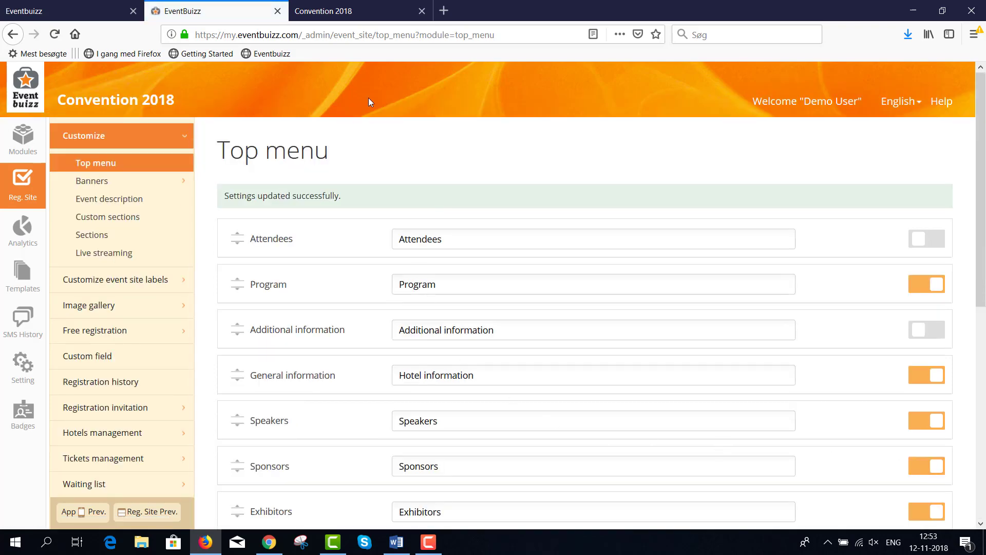
pyautogui.click(337, 18)
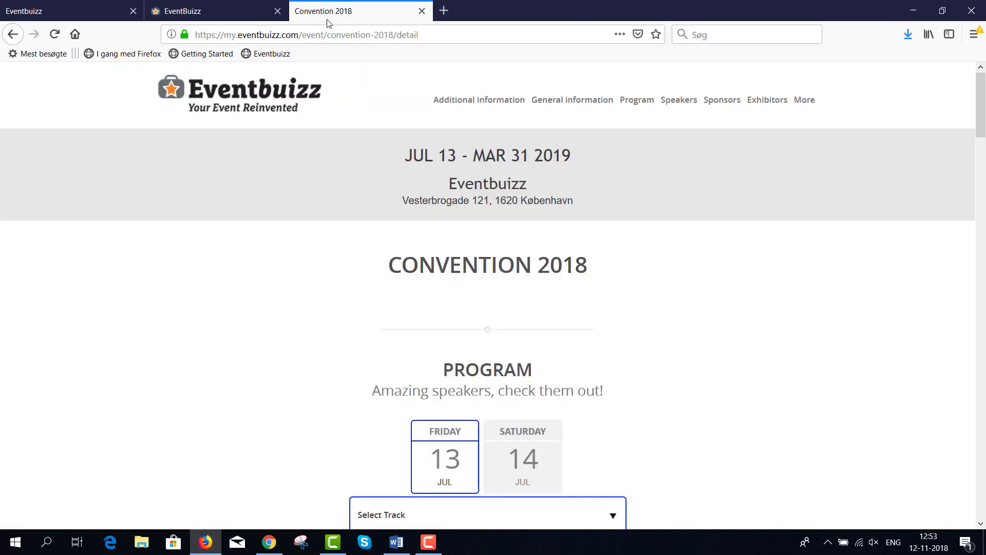
# Step: Reload the Convention 2018 site, check the My Account menu entries, then expand Banners in the admin
pyautogui.click(58, 36)
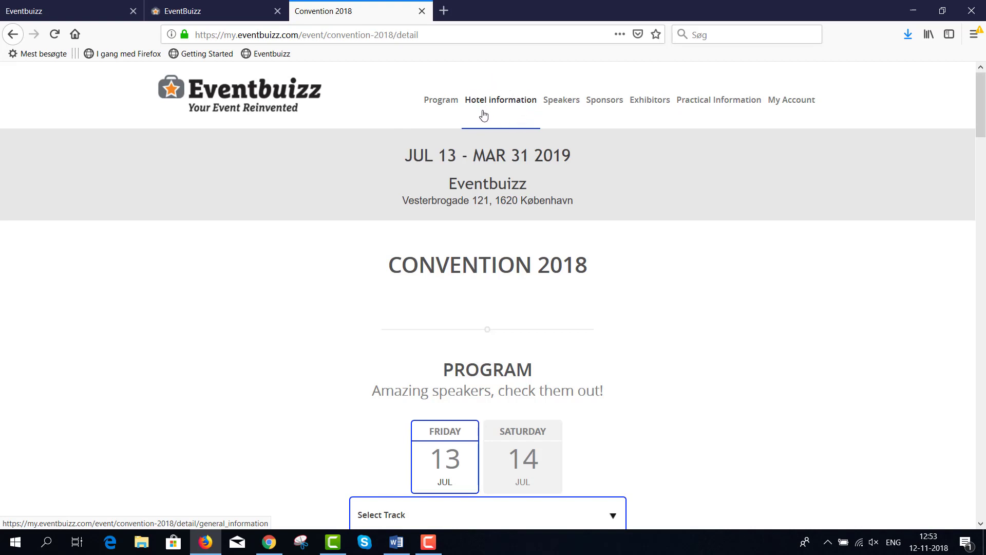
pyautogui.click(796, 114)
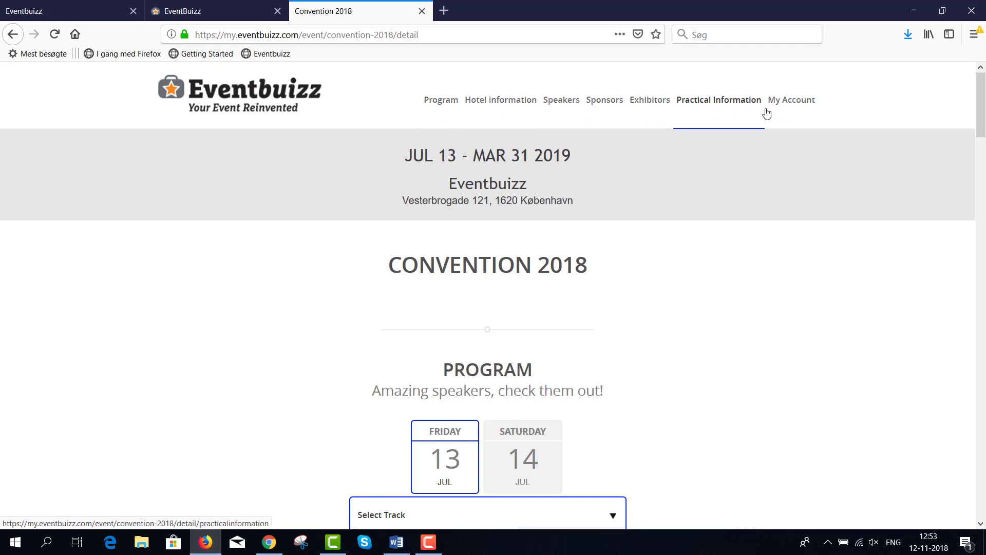
pyautogui.moveTo(767, 113)
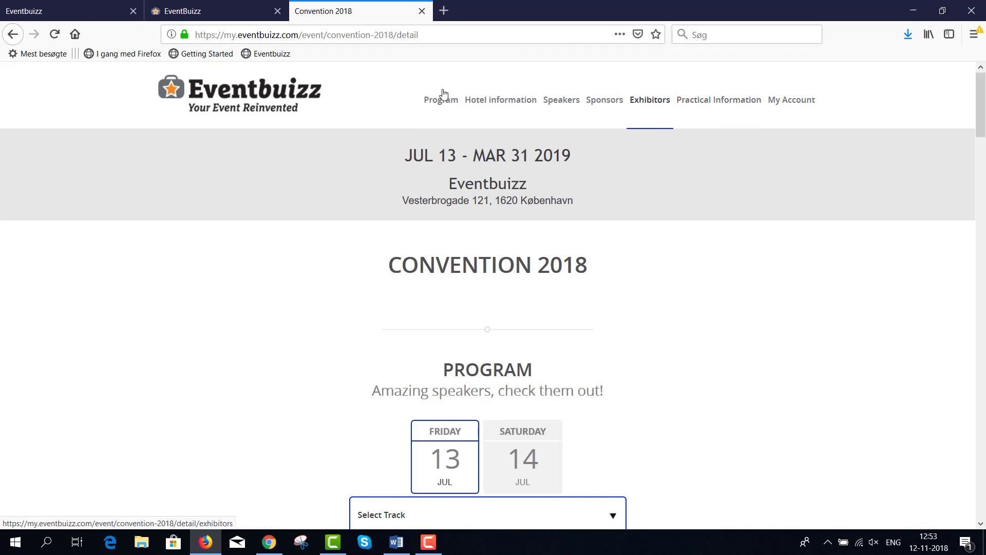
pyautogui.click(223, 8)
pyautogui.click(111, 182)
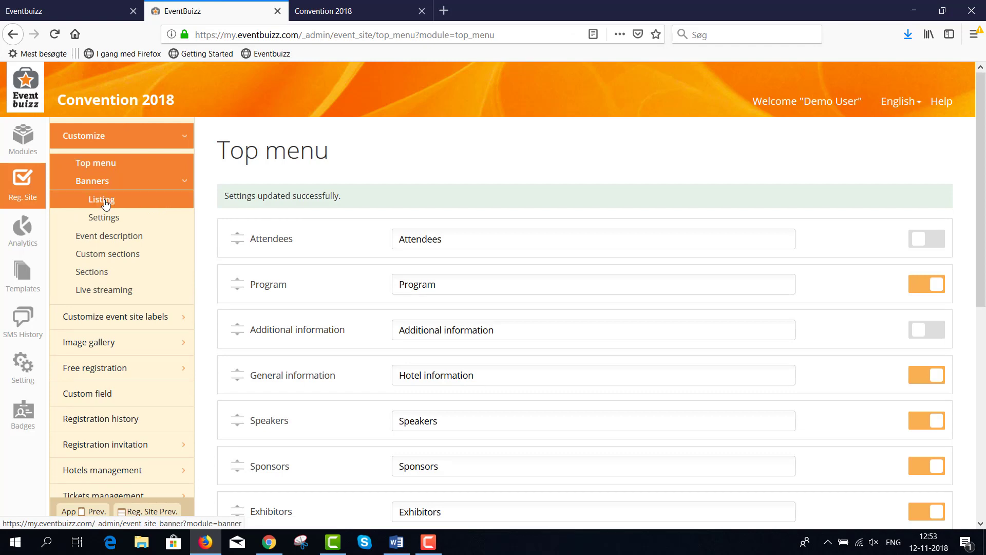
# Step: Add a Top site banner from Banners > Listing using the Banner image file and save it
pyautogui.click(105, 201)
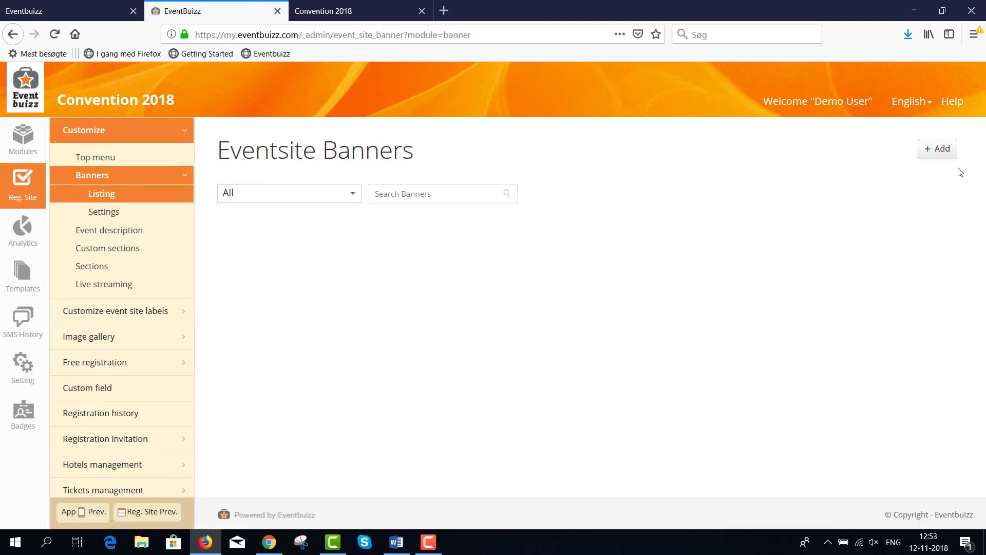
pyautogui.click(930, 154)
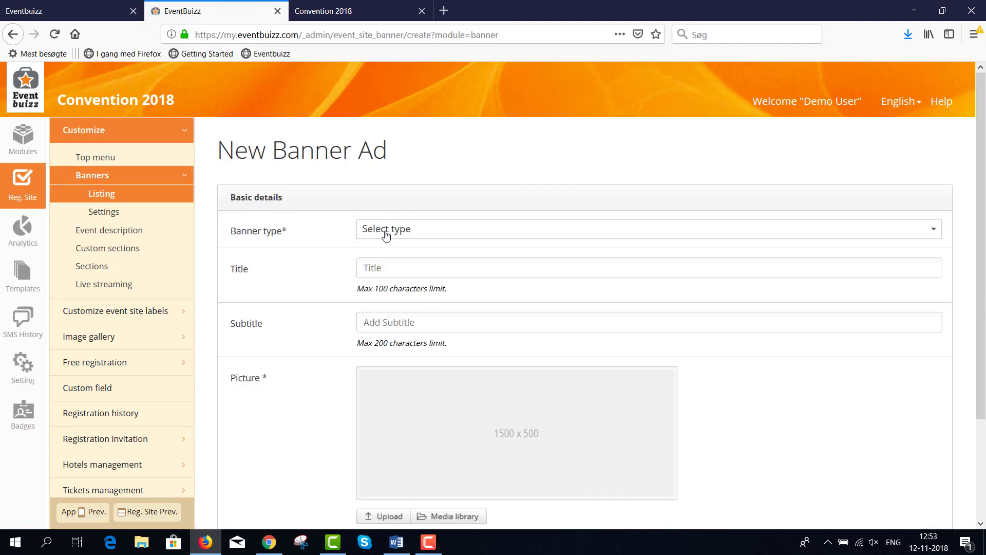
pyautogui.click(386, 234)
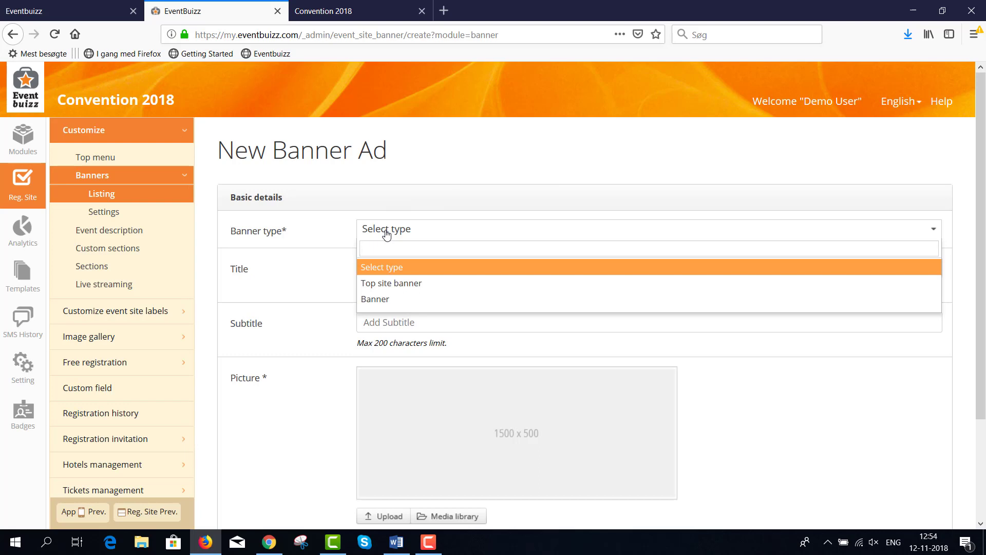
pyautogui.click(379, 288)
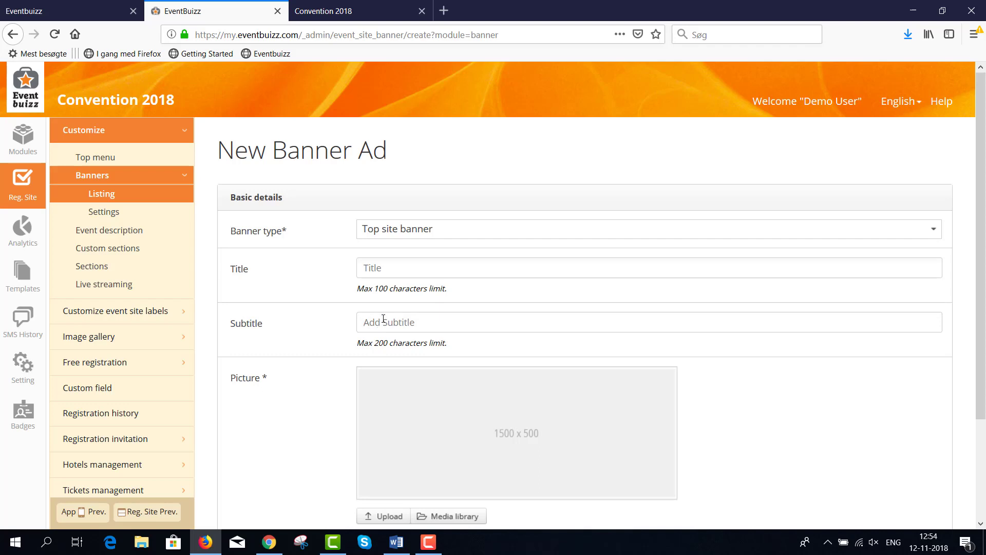
pyautogui.scroll(-3, 415, 329)
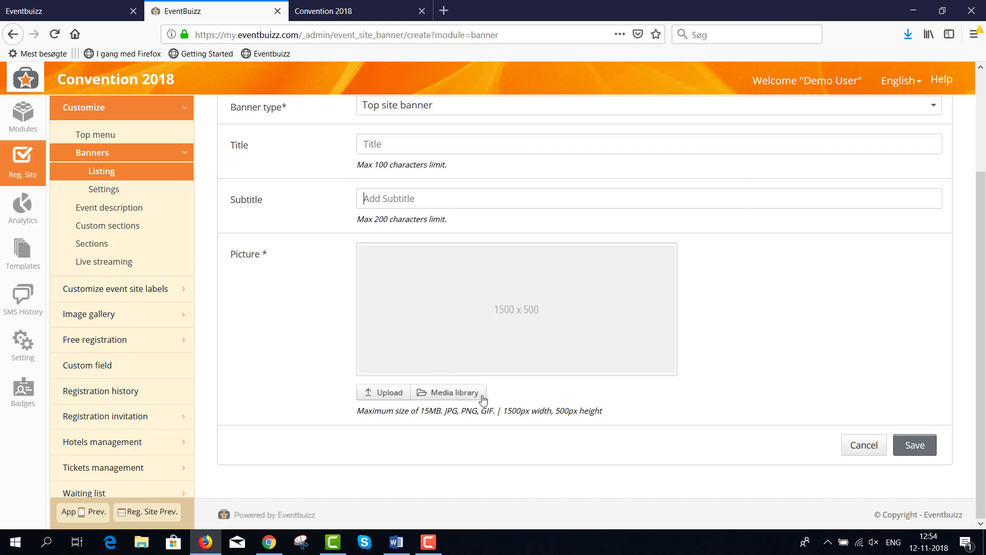
pyautogui.click(389, 393)
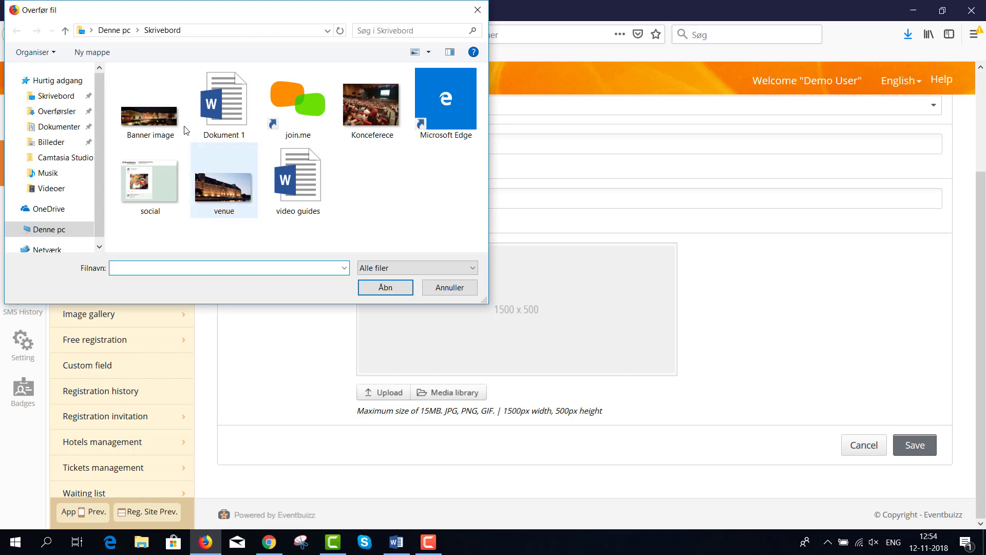
pyautogui.click(154, 120)
pyautogui.doubleClick(153, 119)
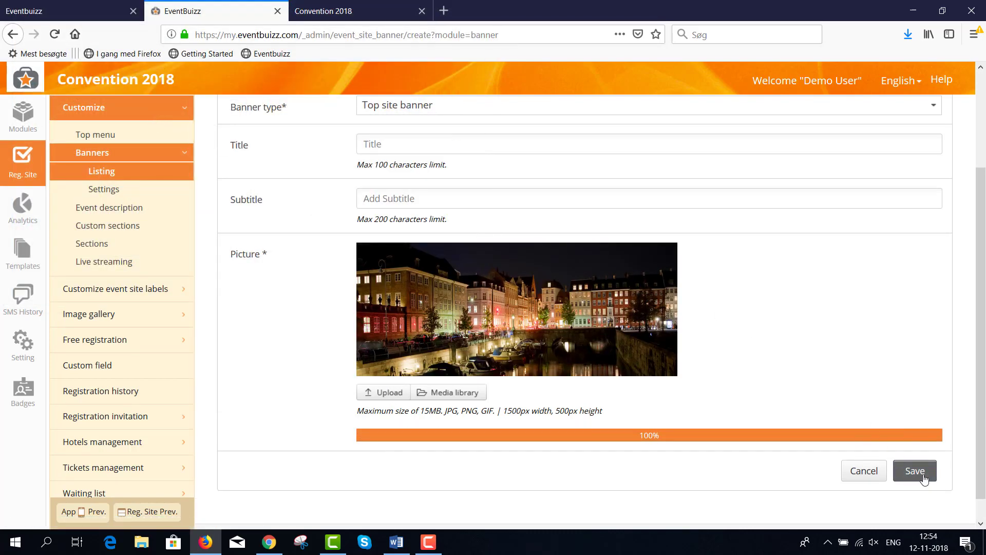
pyautogui.click(920, 451)
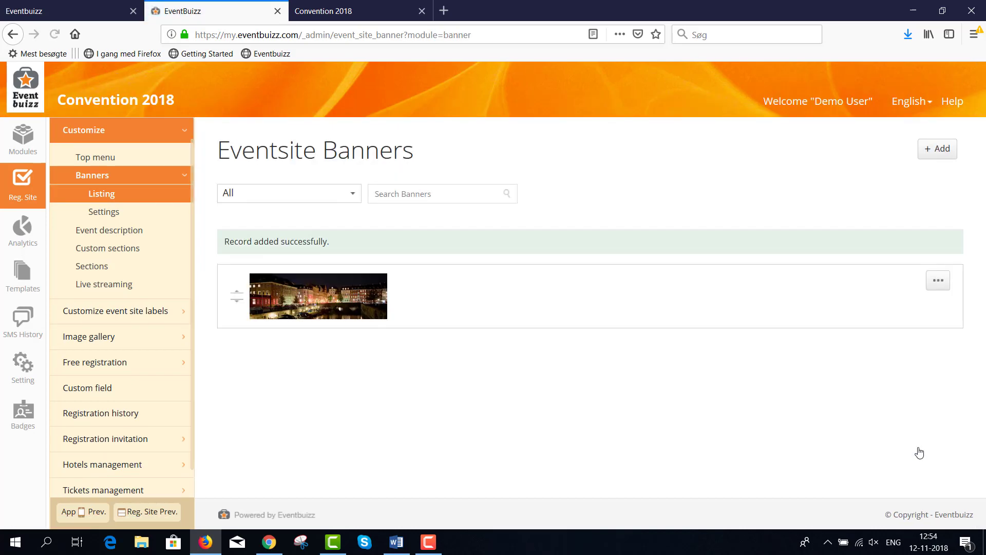
# Step: Switch on Display register button in Banners > Settings, save, and return to the public site
pyautogui.click(119, 214)
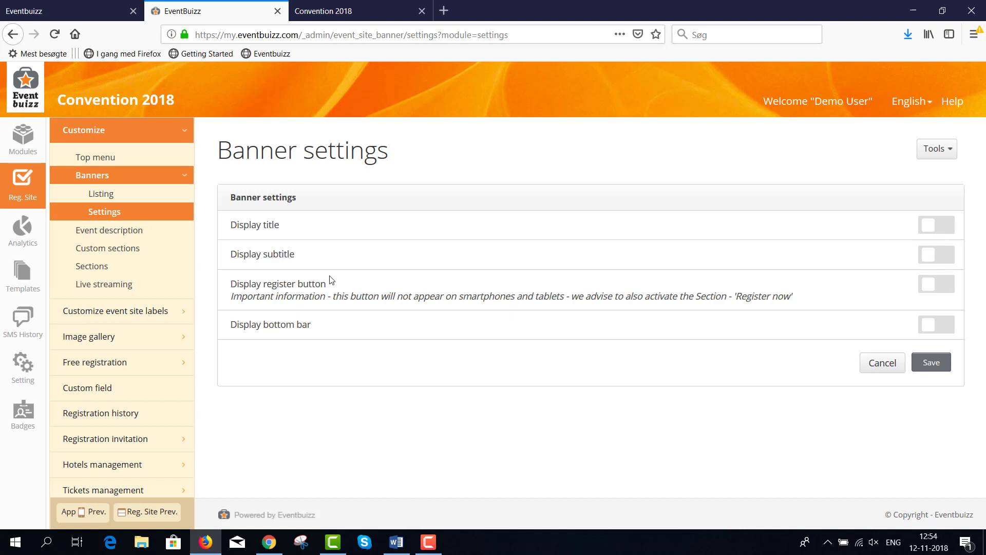
pyautogui.click(931, 284)
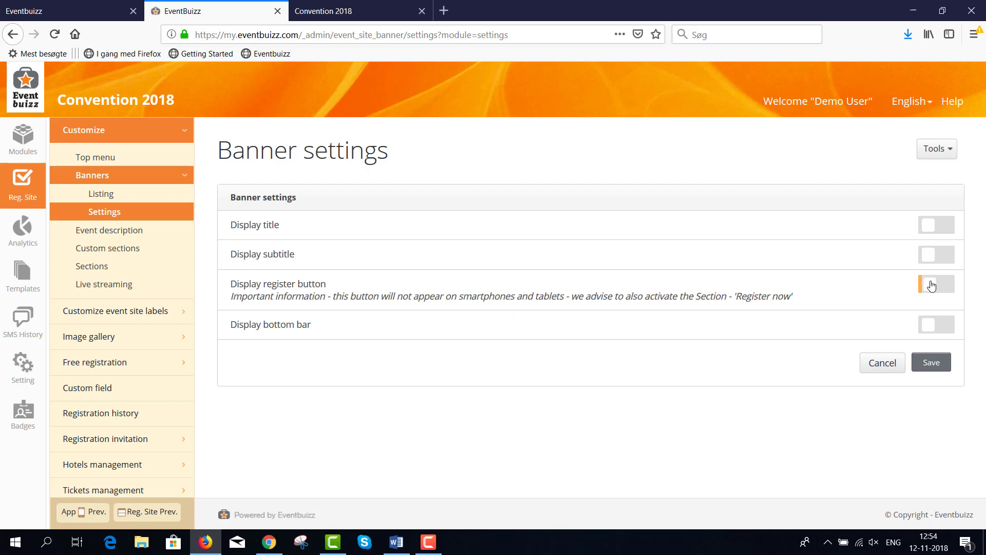
pyautogui.click(931, 363)
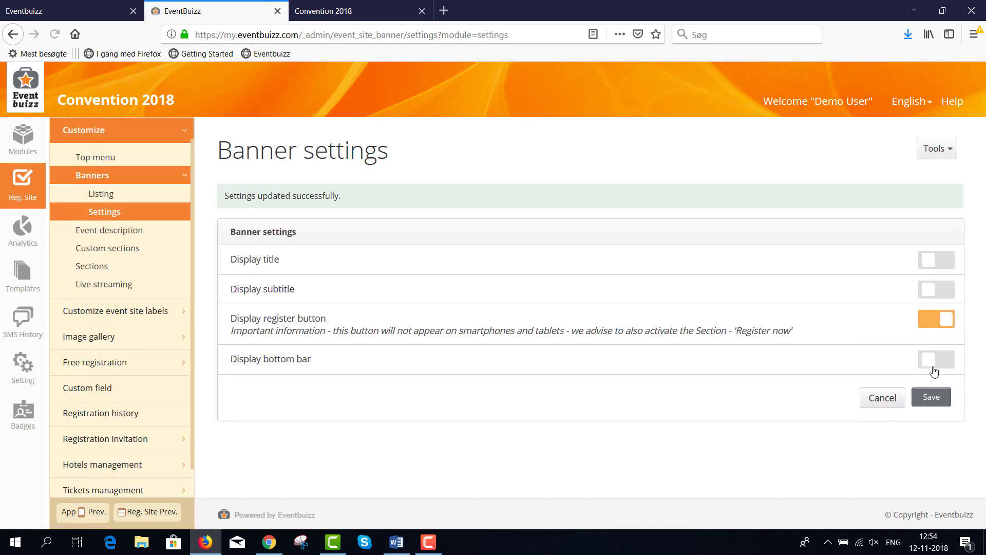
pyautogui.click(332, 10)
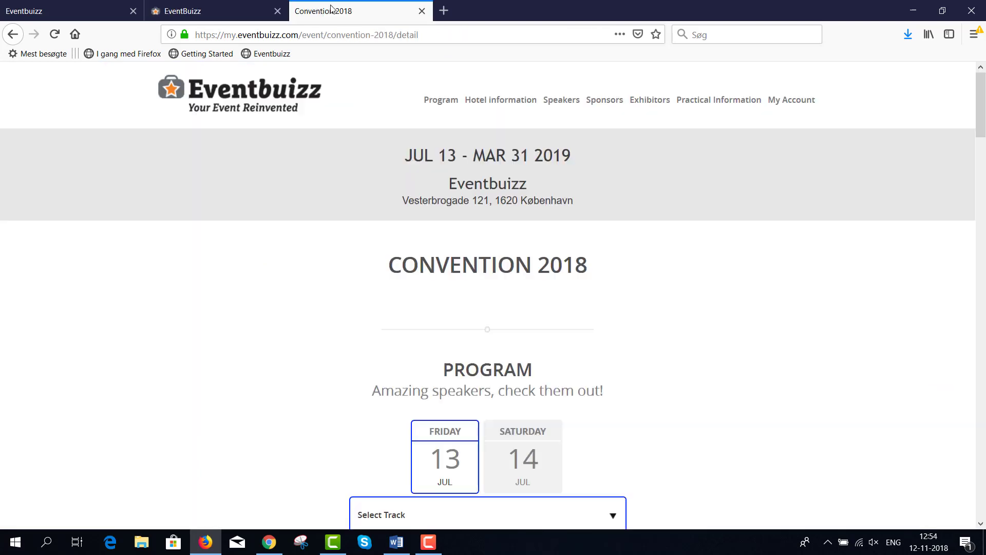
# Step: Reload the public site to show the canal banner, then highlight the event date and venue name Eventbuizz
pyautogui.click(55, 34)
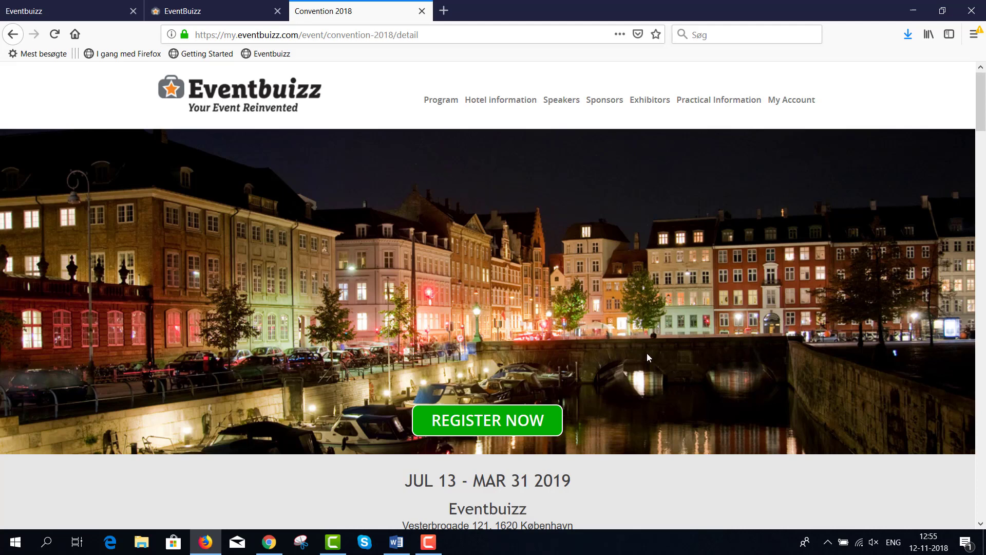
pyautogui.scroll(-3, 649, 348)
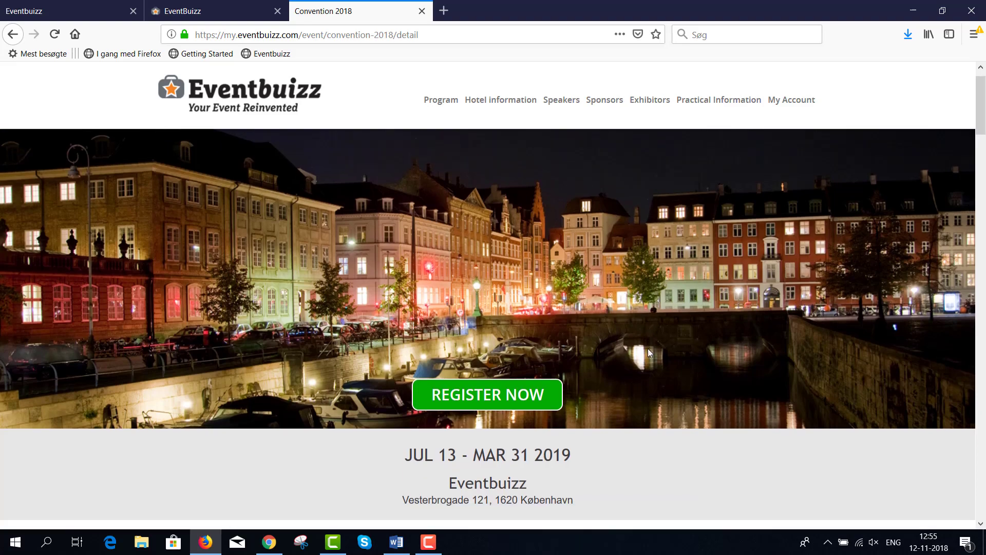
pyautogui.scroll(-1, 648, 348)
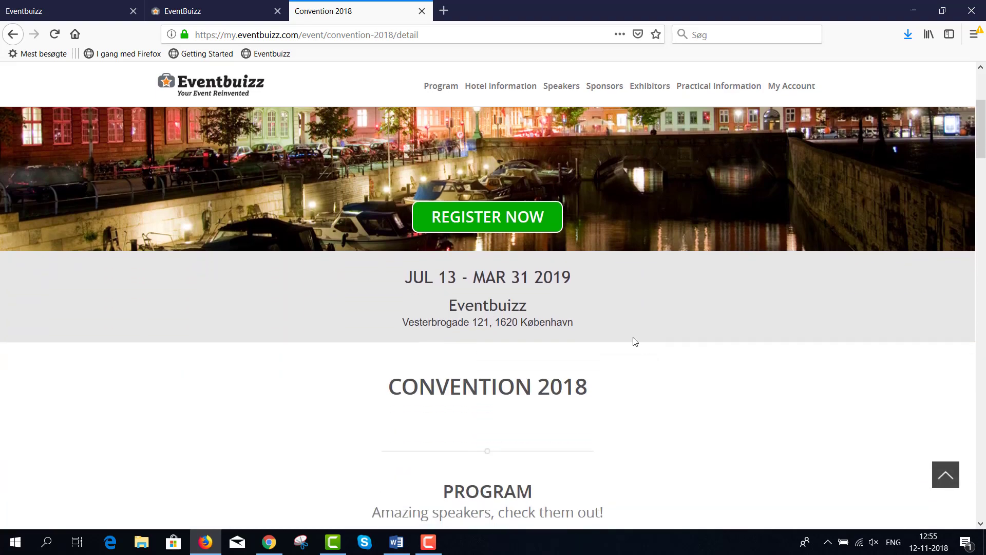
pyautogui.moveTo(569, 282); pyautogui.dragTo(409, 280)
pyautogui.moveTo(529, 311); pyautogui.dragTo(453, 307)
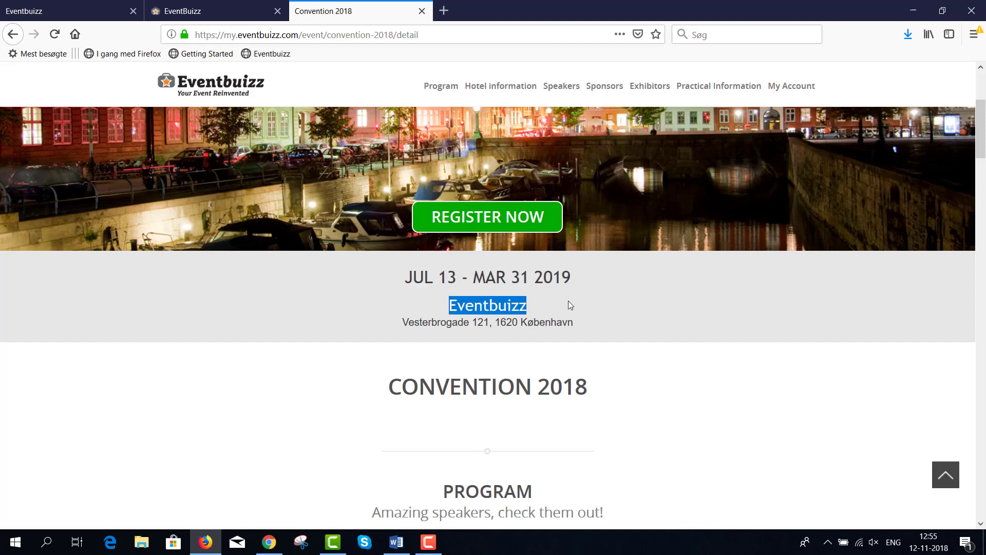
pyautogui.moveTo(406, 277); pyautogui.dragTo(567, 278)
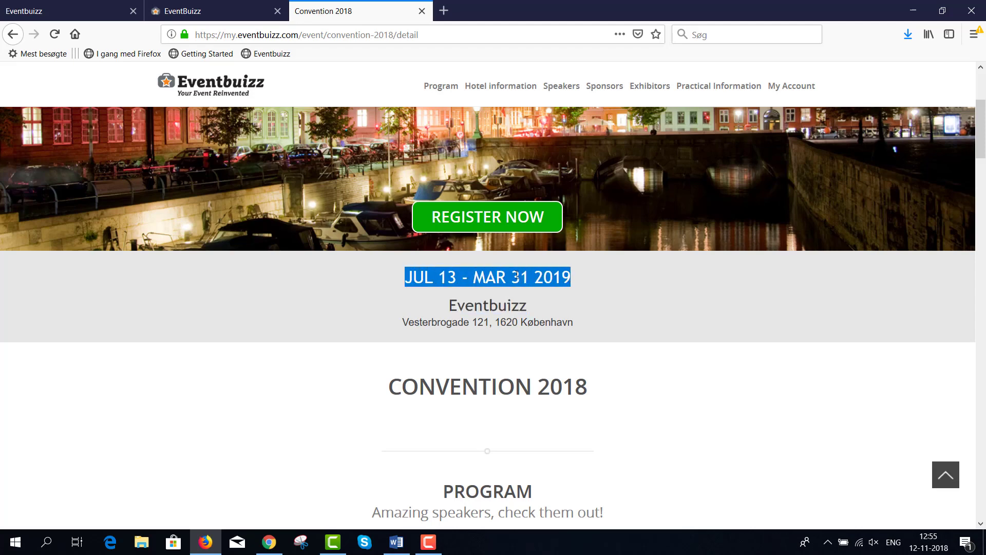
pyautogui.click(499, 307)
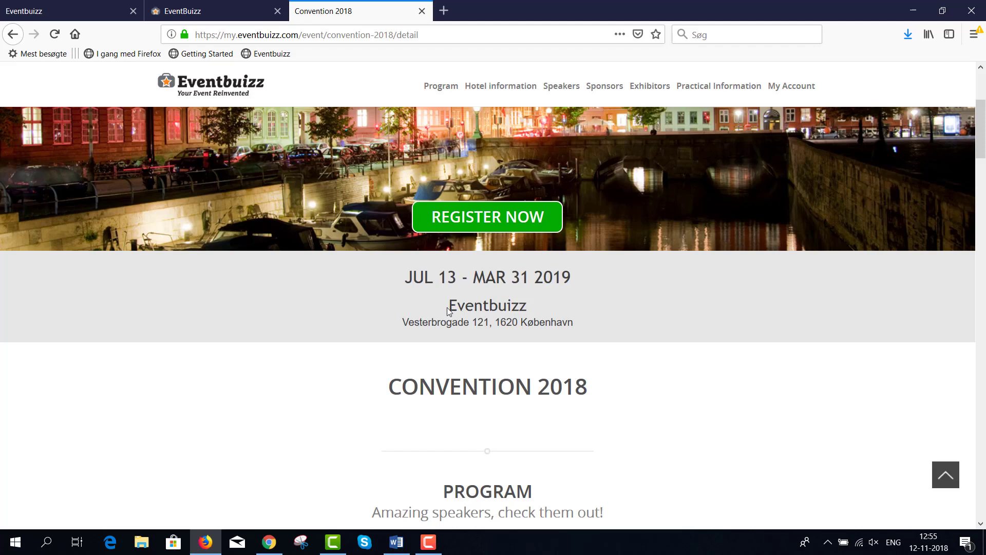
pyautogui.moveTo(449, 307); pyautogui.dragTo(519, 307)
pyautogui.click(433, 322)
# Step: Open General Reg. Site Settings and locate the Display on registration site options
pyautogui.click(209, 14)
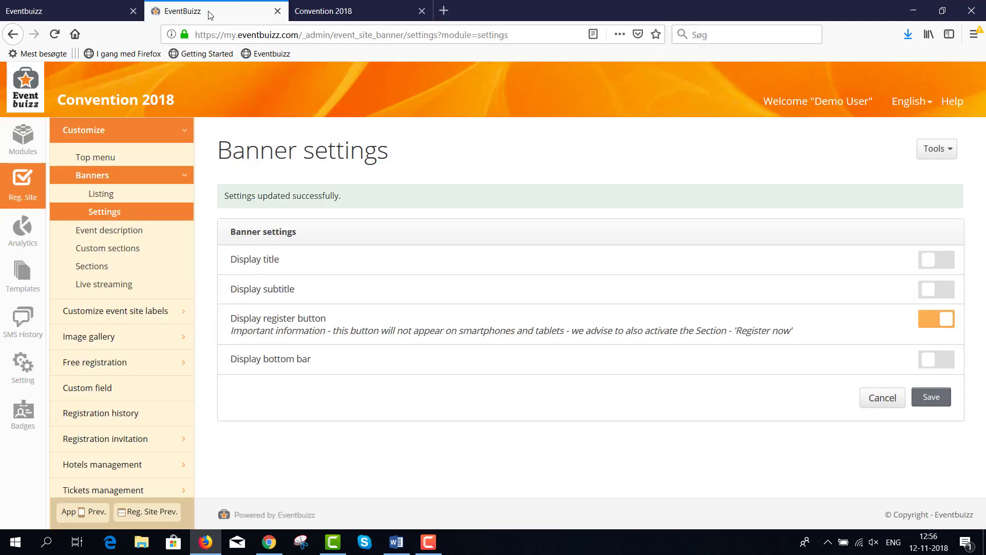
pyautogui.scroll(1, 156, 164)
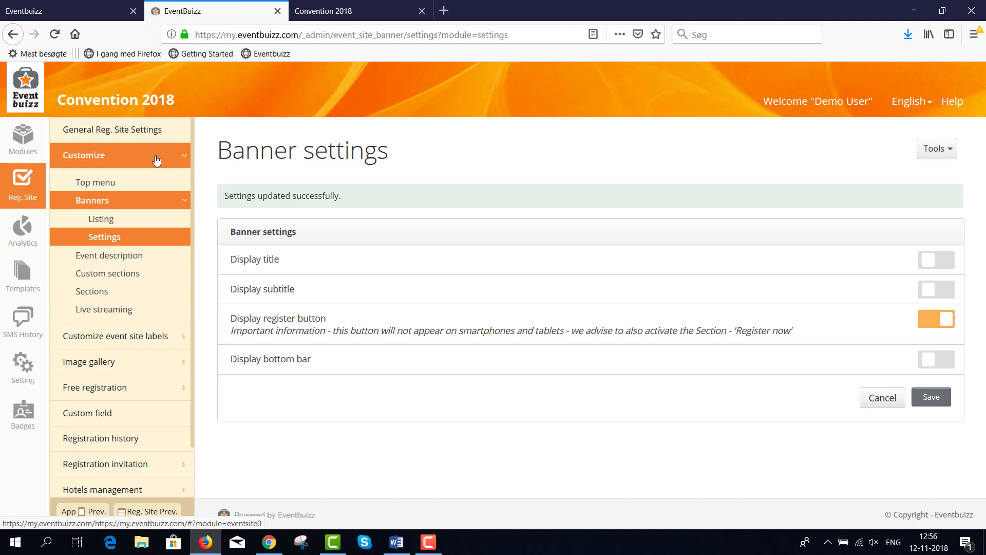
pyautogui.click(143, 134)
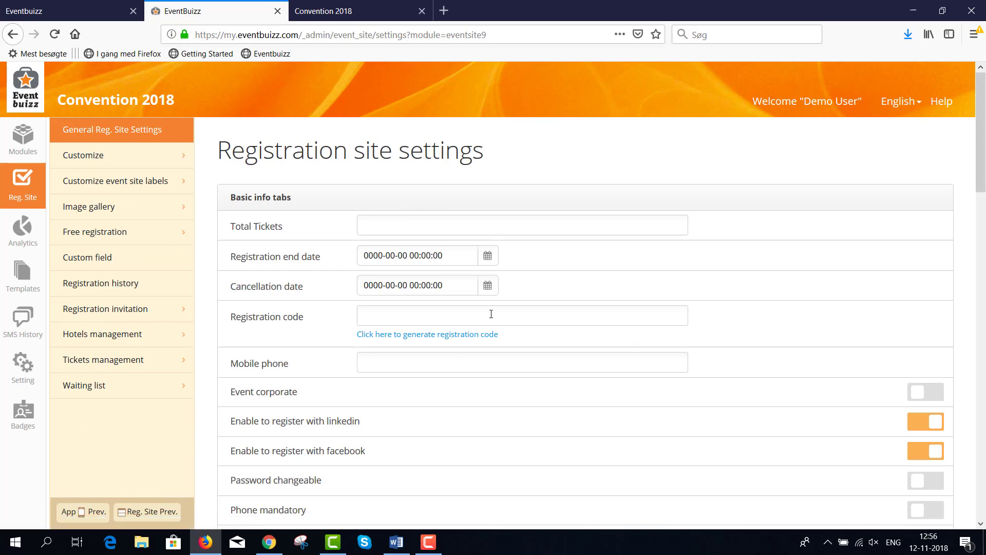
pyautogui.scroll(-5, 491, 314)
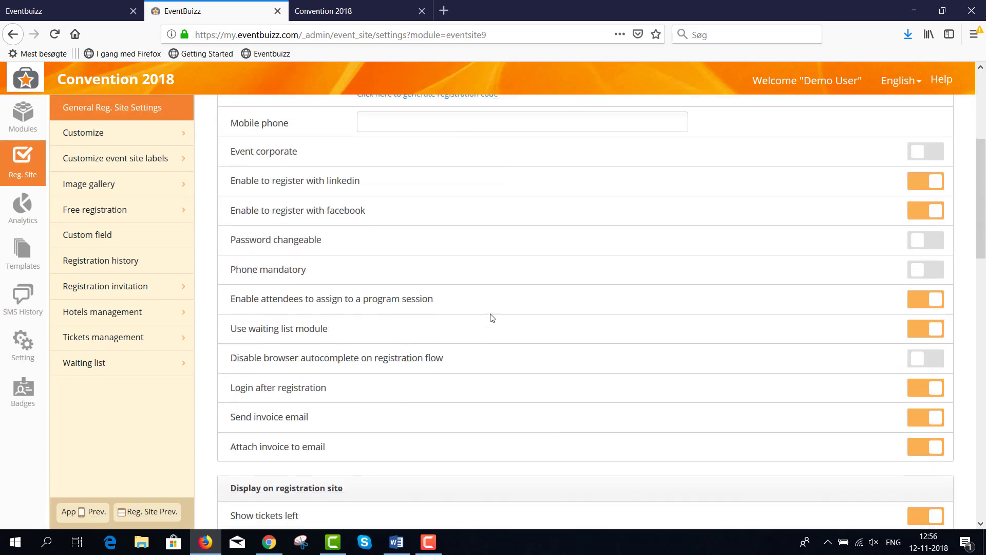
pyautogui.scroll(-5, 491, 317)
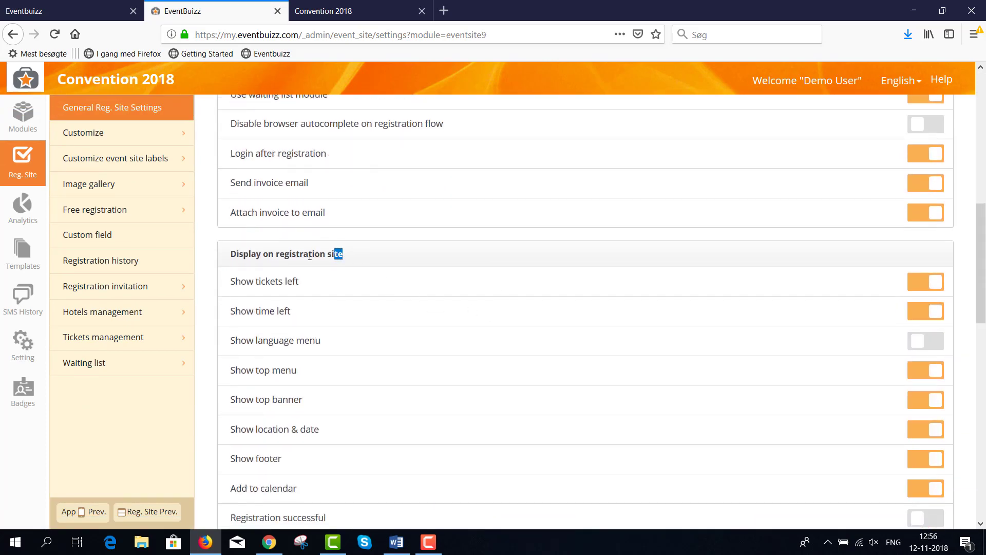
pyautogui.moveTo(310, 255); pyautogui.dragTo(233, 252)
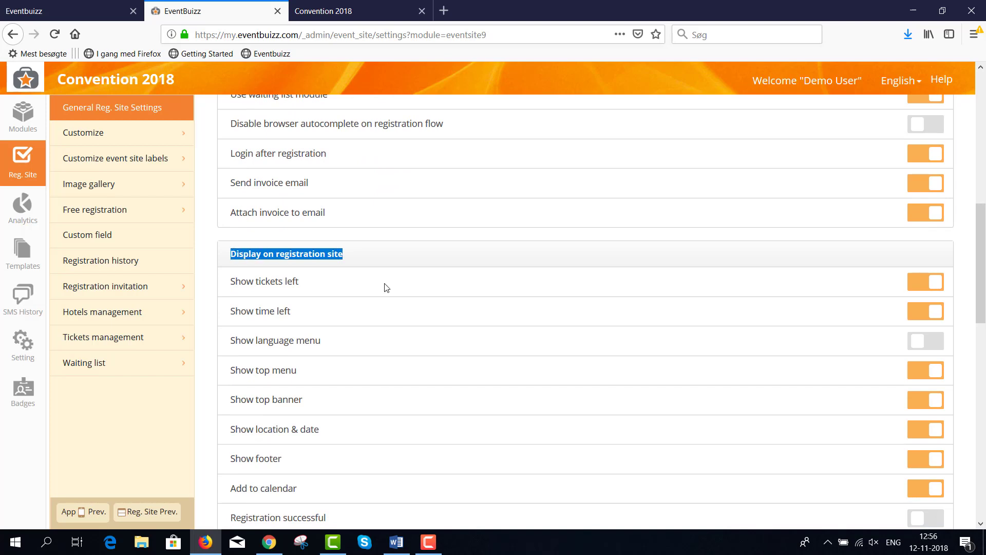
pyautogui.scroll(-2, 385, 287)
pyautogui.scroll(-2, 386, 287)
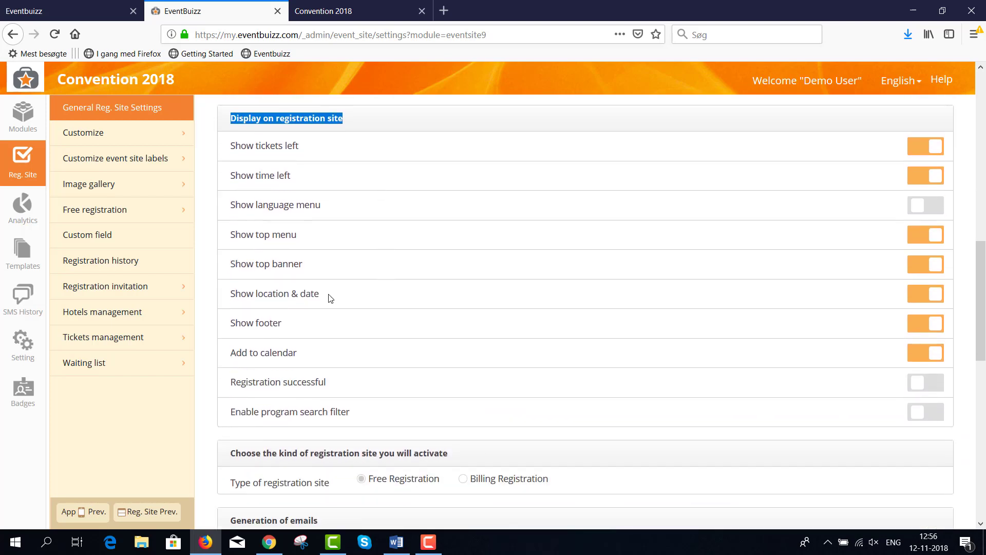
pyautogui.moveTo(320, 293); pyautogui.dragTo(232, 294)
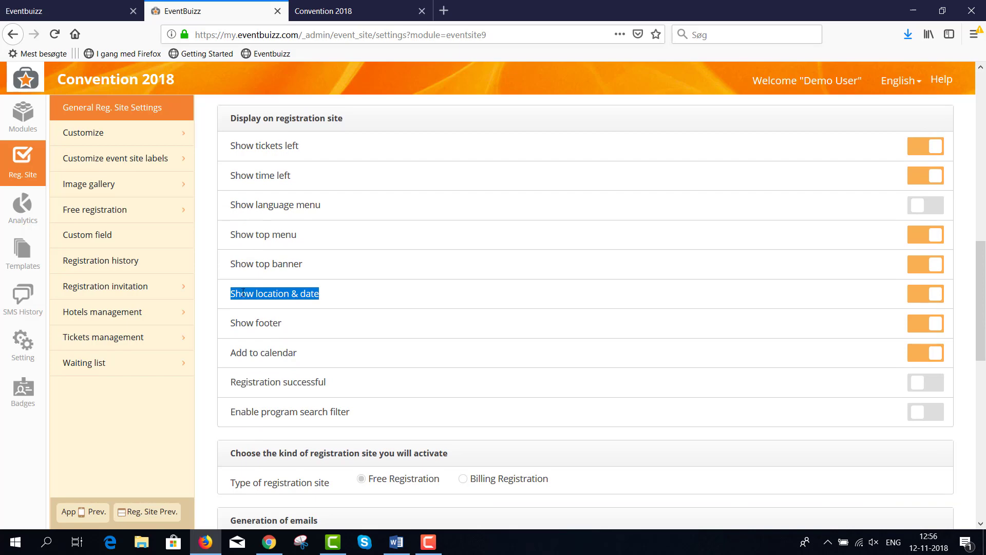
# Step: Switch off Show location & date, save, and return to the public Convention 2018 page
pyautogui.click(921, 296)
pyautogui.scroll(-10, 953, 466)
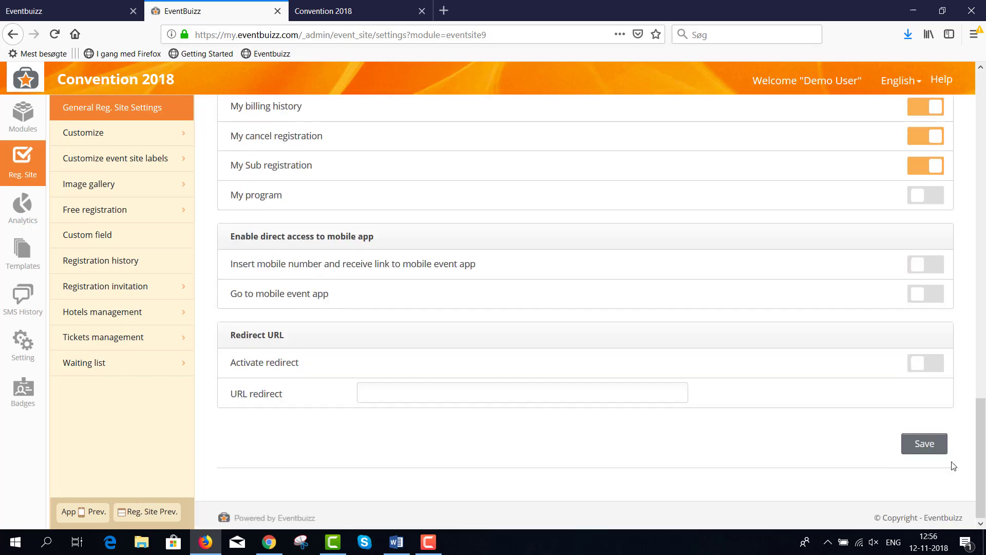
pyautogui.click(929, 443)
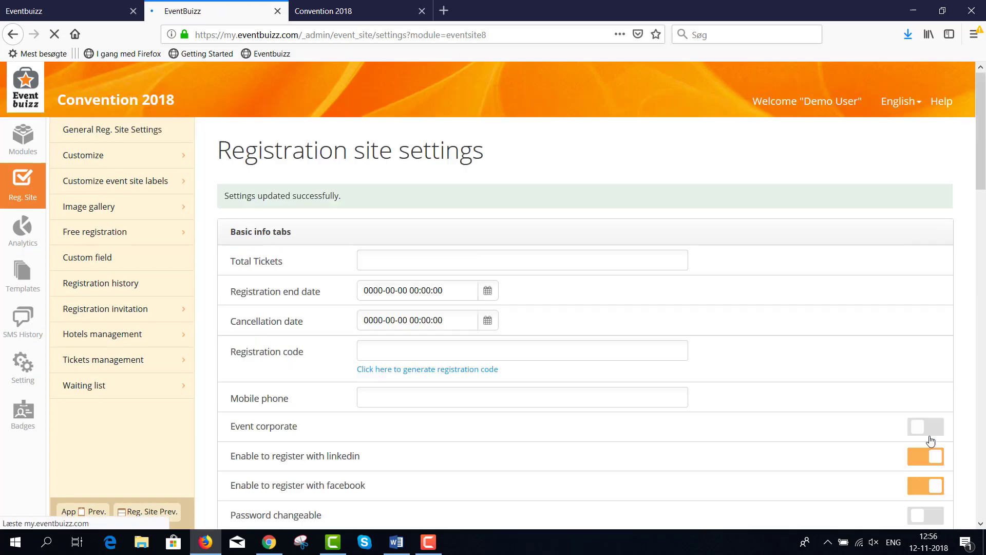
pyautogui.click(346, 16)
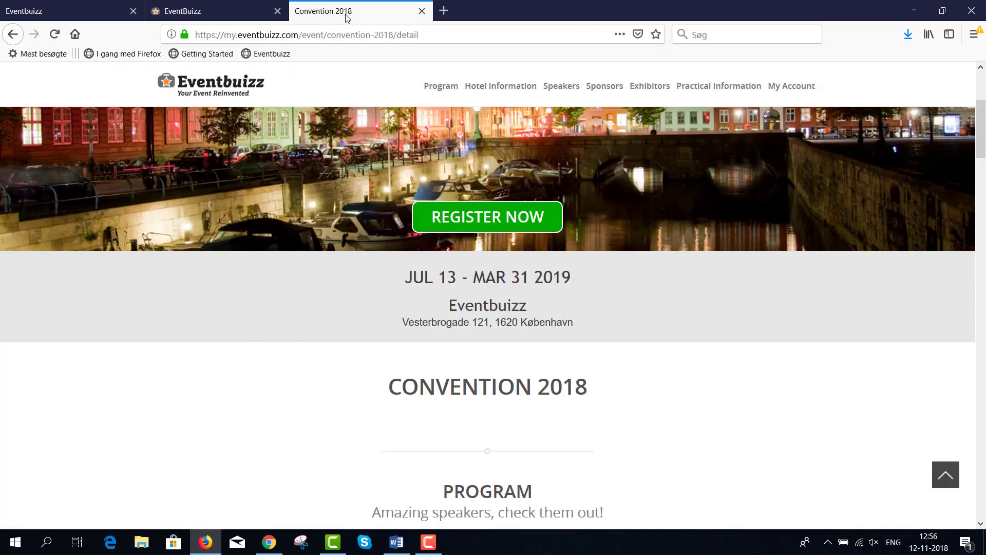
# Step: Reload the Convention 2018 page and scroll past the CONVENTION 2018 heading into the program schedule
pyautogui.click(53, 40)
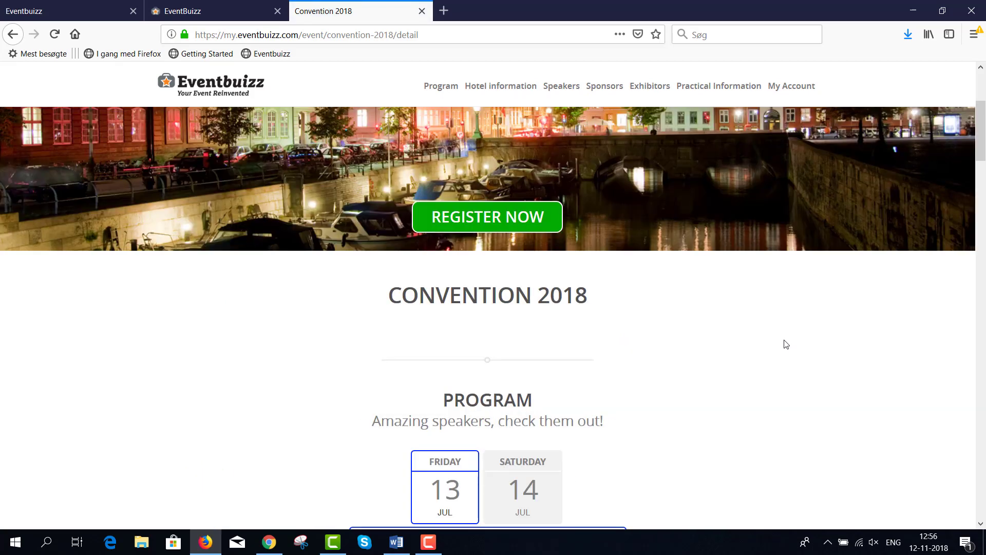
pyautogui.scroll(3, 768, 345)
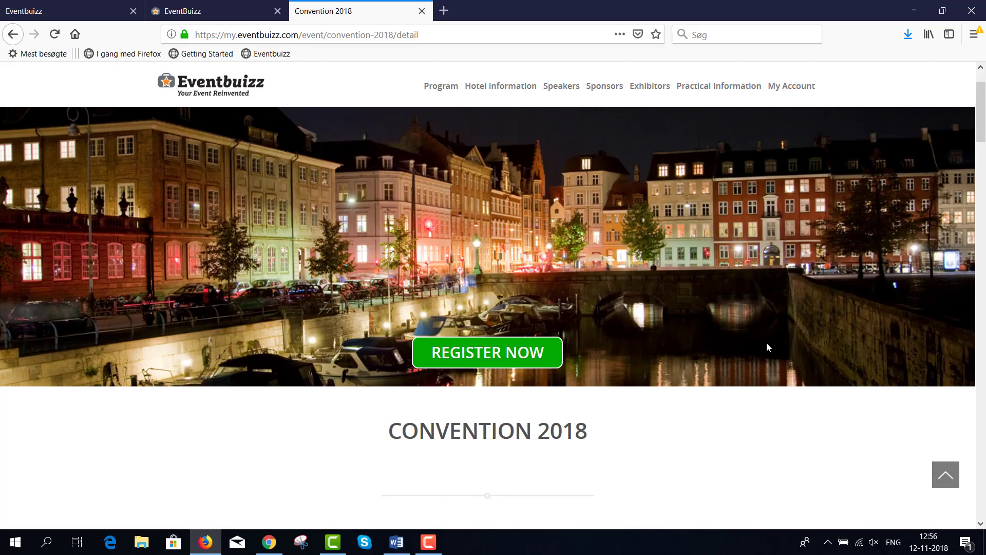
pyautogui.scroll(-2, 767, 346)
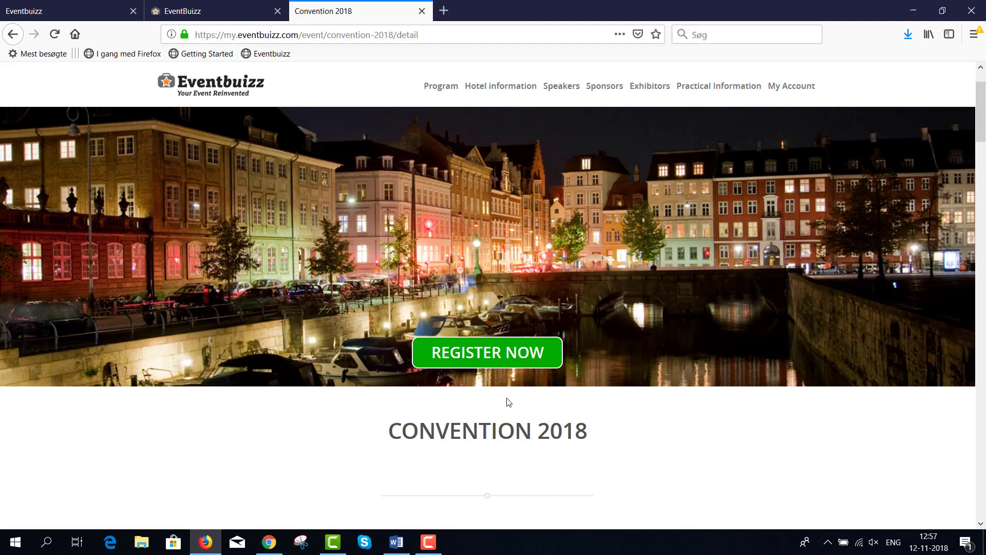
pyautogui.scroll(-5, 609, 380)
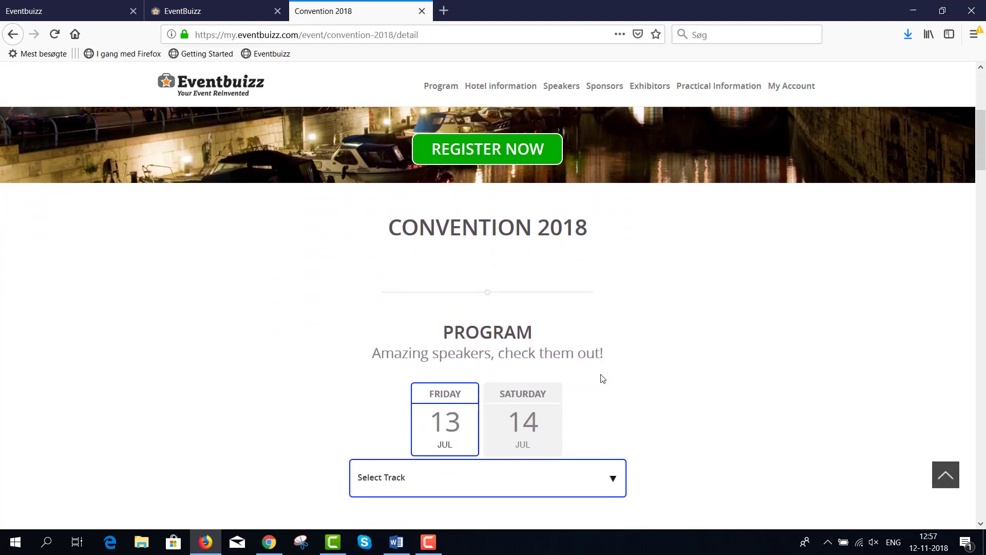
pyautogui.moveTo(598, 231); pyautogui.dragTo(389, 240)
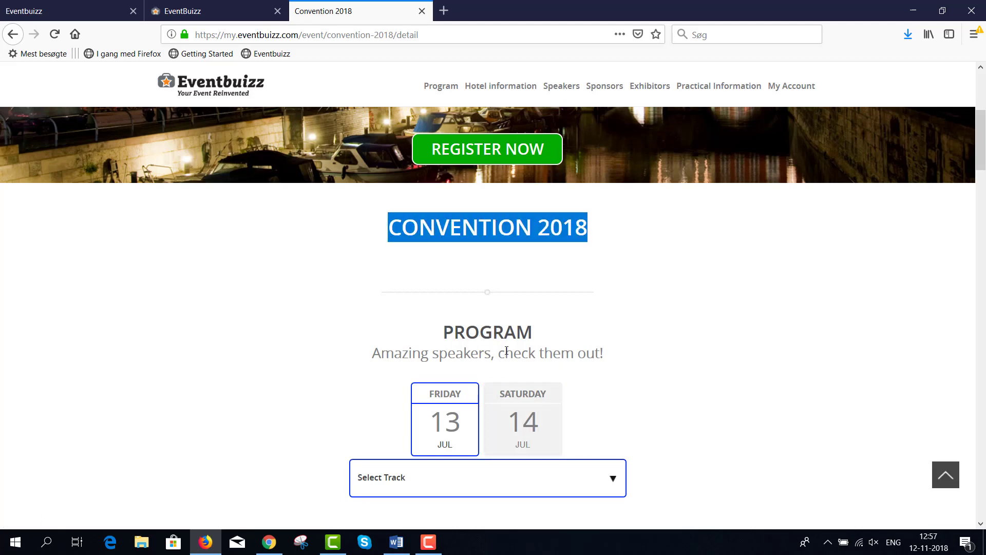
pyautogui.scroll(-15, 507, 352)
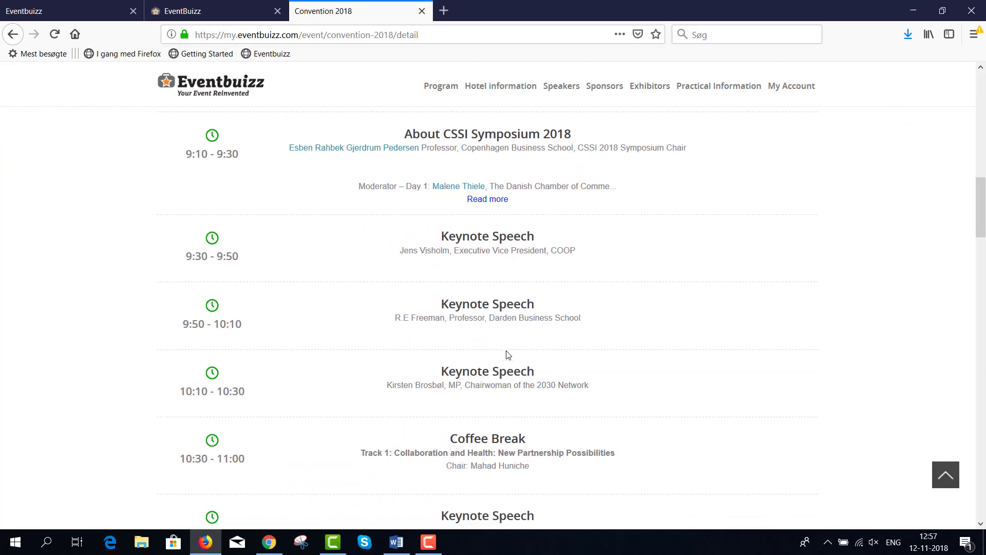
pyautogui.scroll(-15, 507, 355)
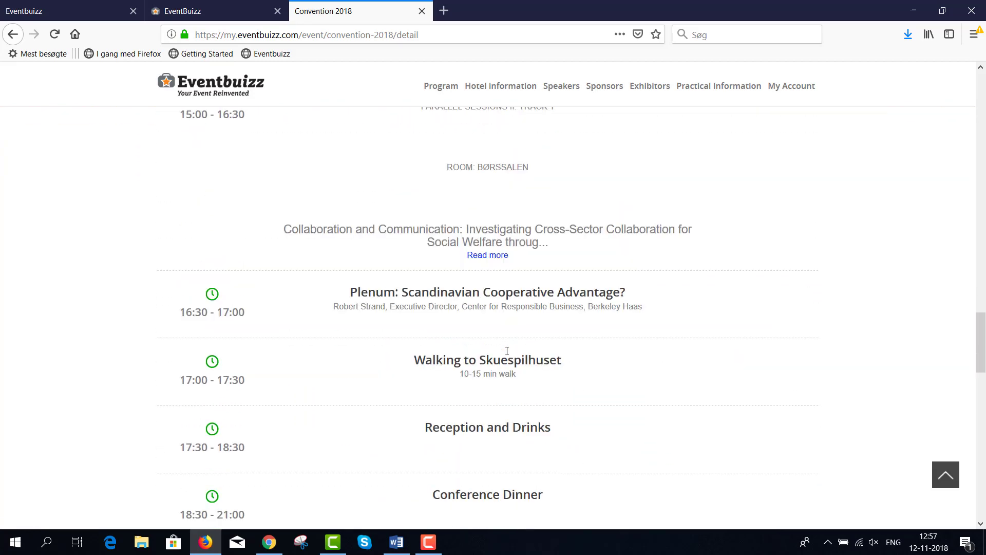
pyautogui.scroll(-7, 507, 351)
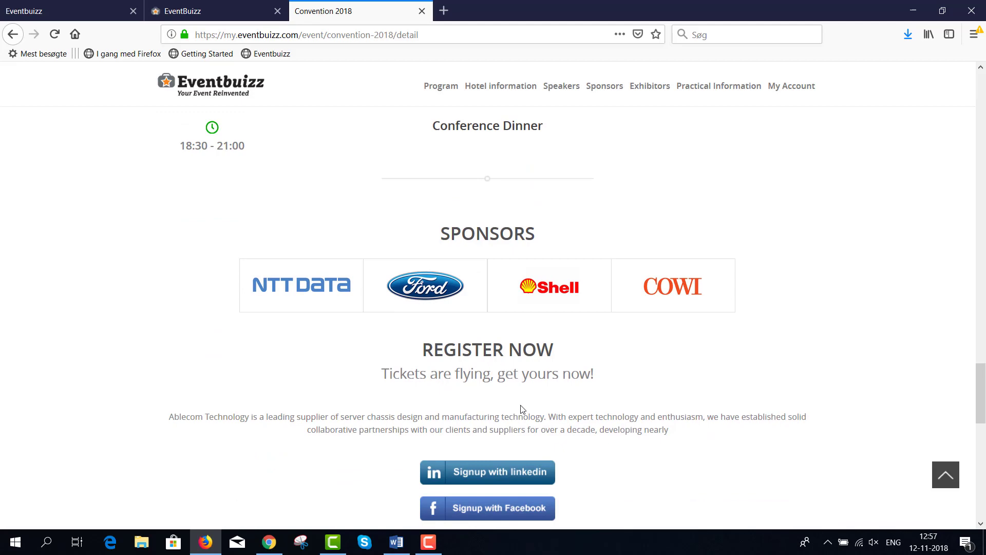
pyautogui.scroll(20, 523, 409)
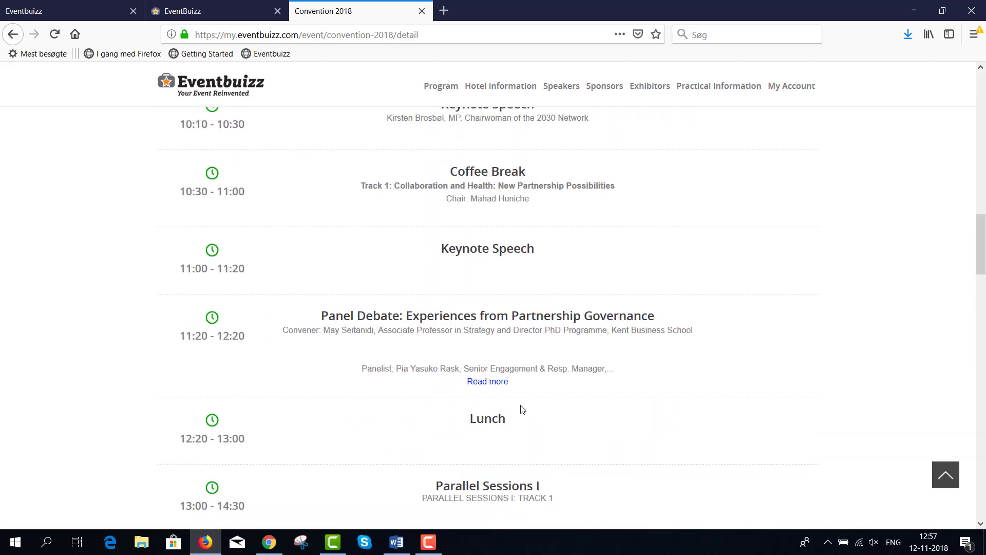
pyautogui.scroll(12, 523, 409)
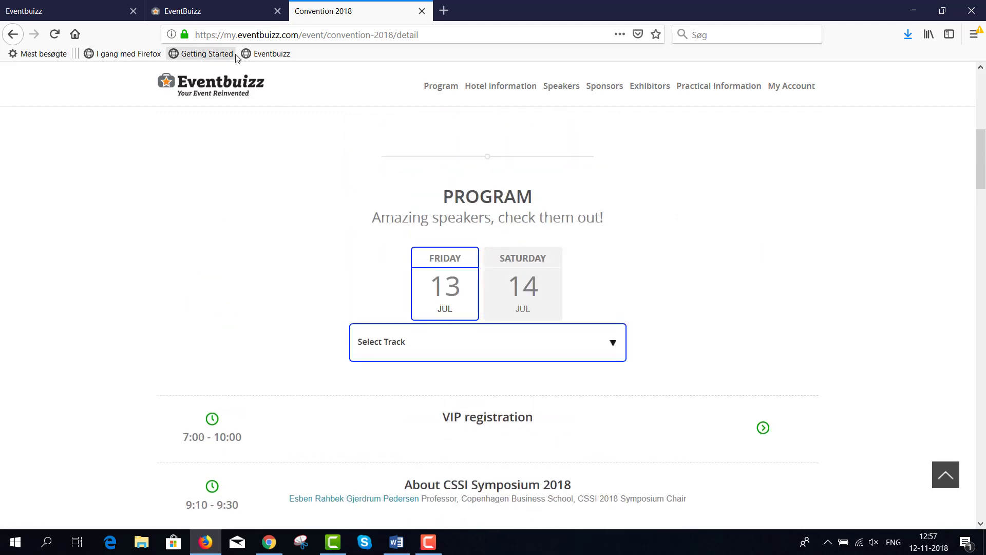
# Step: Open the event site Sections list under Customize in the admin
pyautogui.click(225, 13)
pyautogui.click(100, 157)
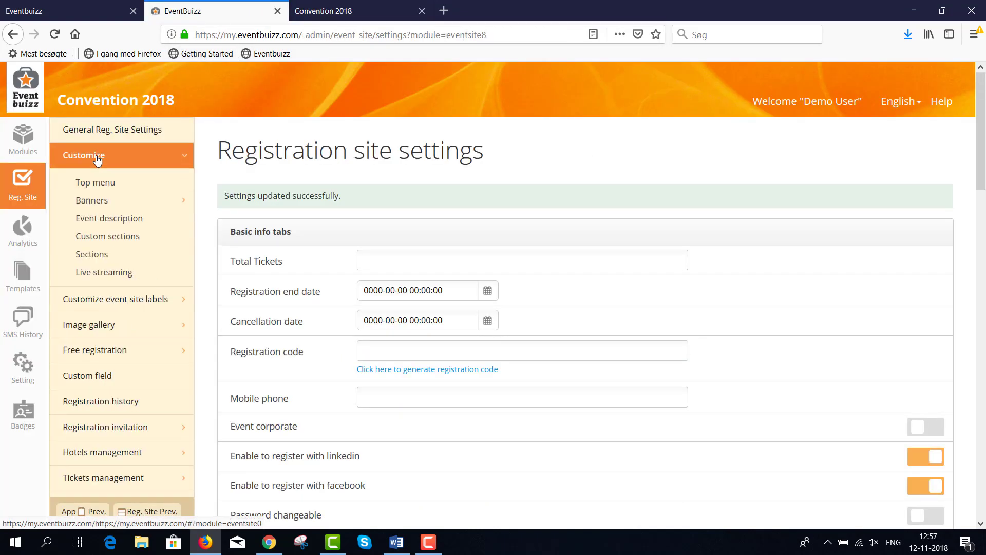
pyautogui.click(93, 256)
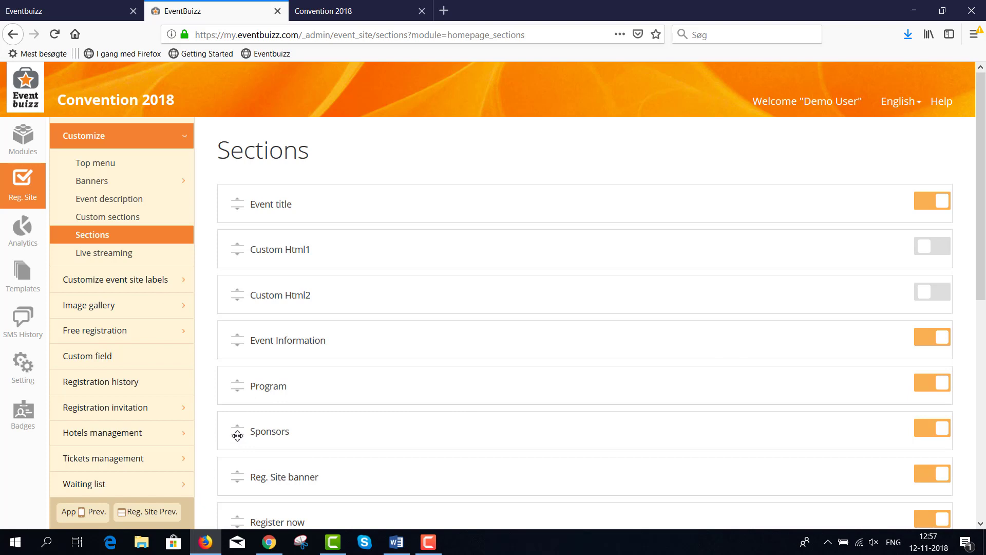
# Step: Move Sponsors above Program, switch off Exhibitors, and save the sections
pyautogui.moveTo(237, 436); pyautogui.dragTo(230, 365)
pyautogui.scroll(-3, 885, 405)
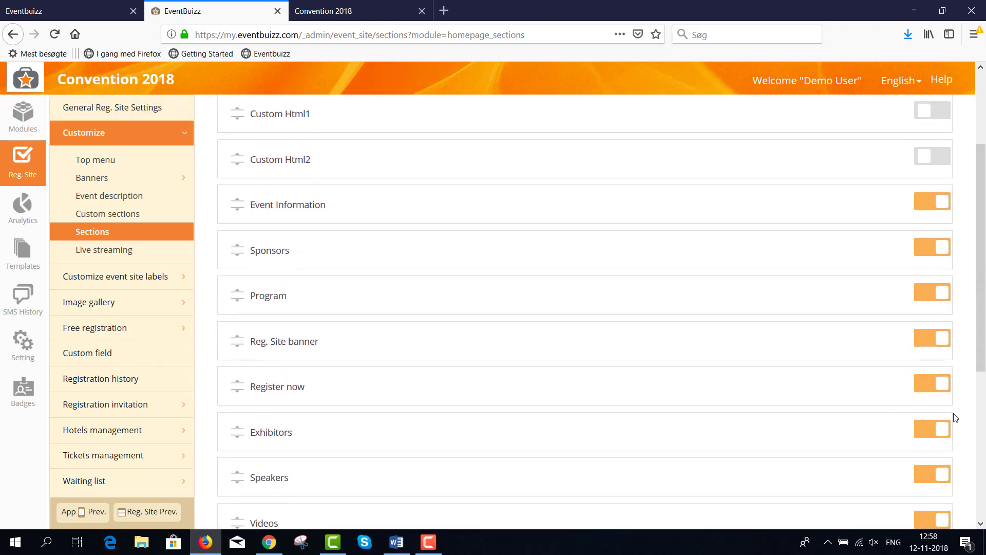
pyautogui.click(924, 433)
pyautogui.scroll(-5, 863, 459)
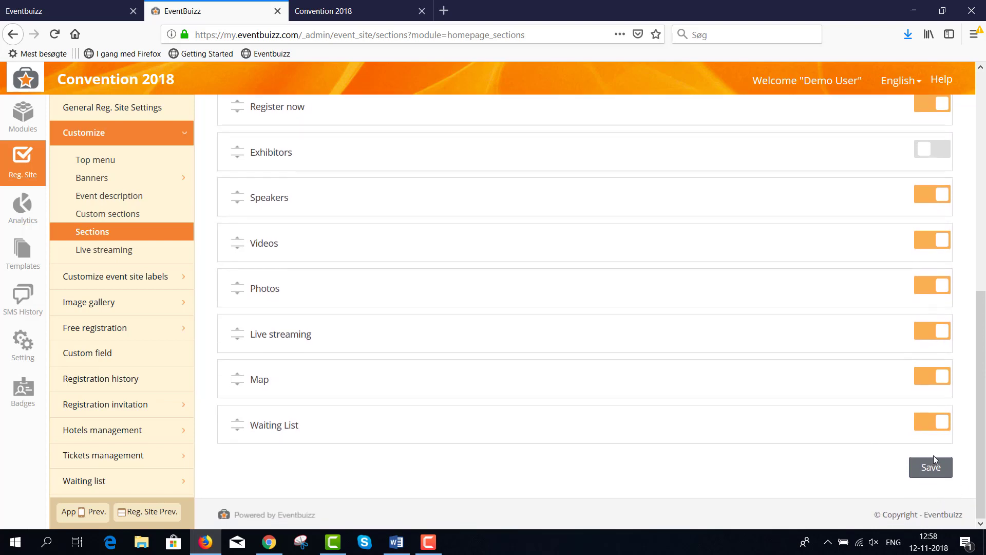
pyautogui.click(933, 466)
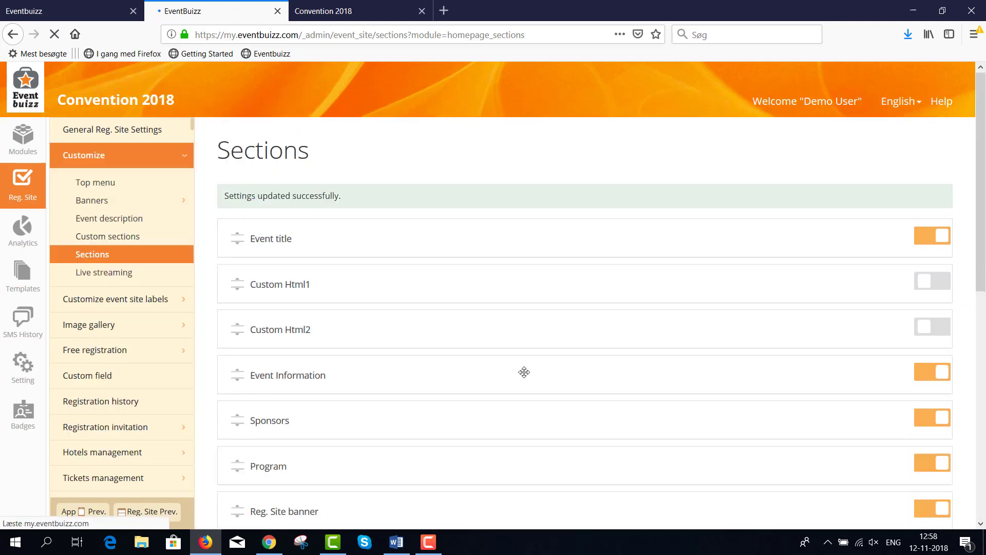
# Step: Reload the public Convention 2018 page and review it, then return to the admin Sections page
pyautogui.click(362, 11)
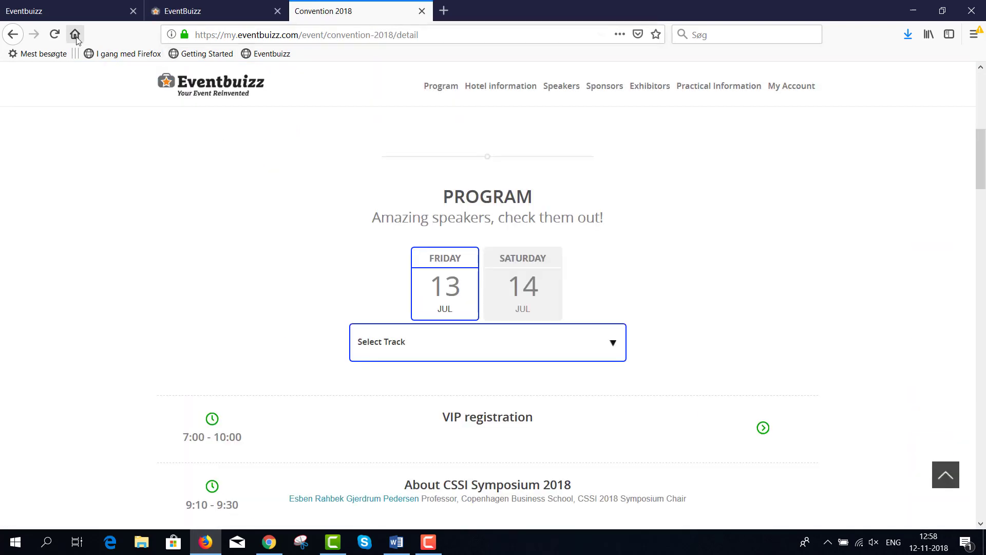
pyautogui.click(55, 36)
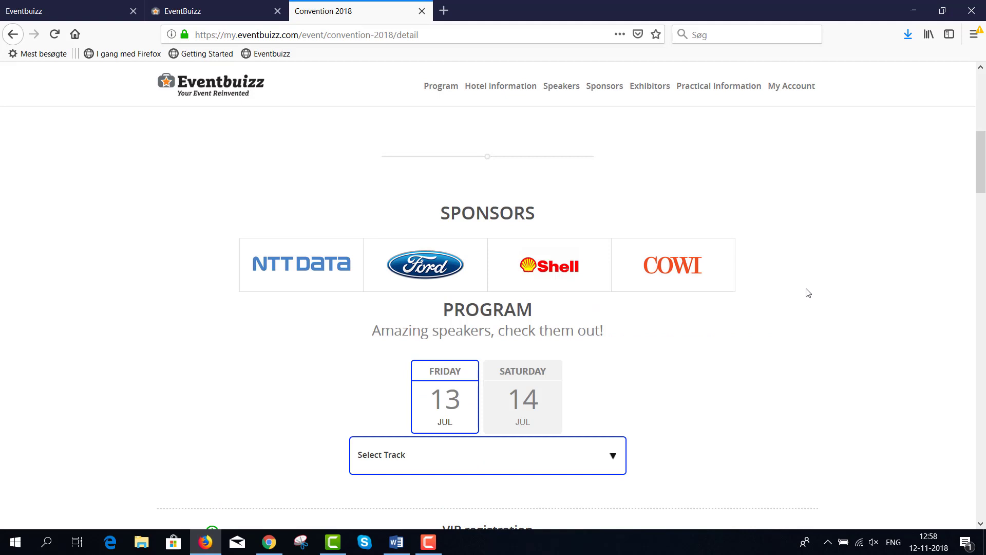
pyautogui.scroll(2, 813, 294)
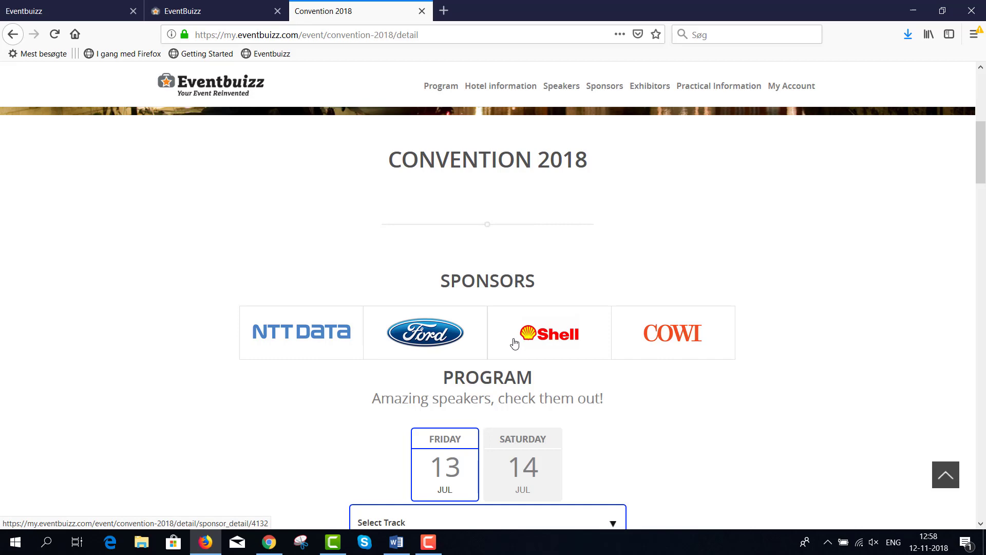
pyautogui.scroll(-1, 699, 371)
pyautogui.scroll(-15, 699, 372)
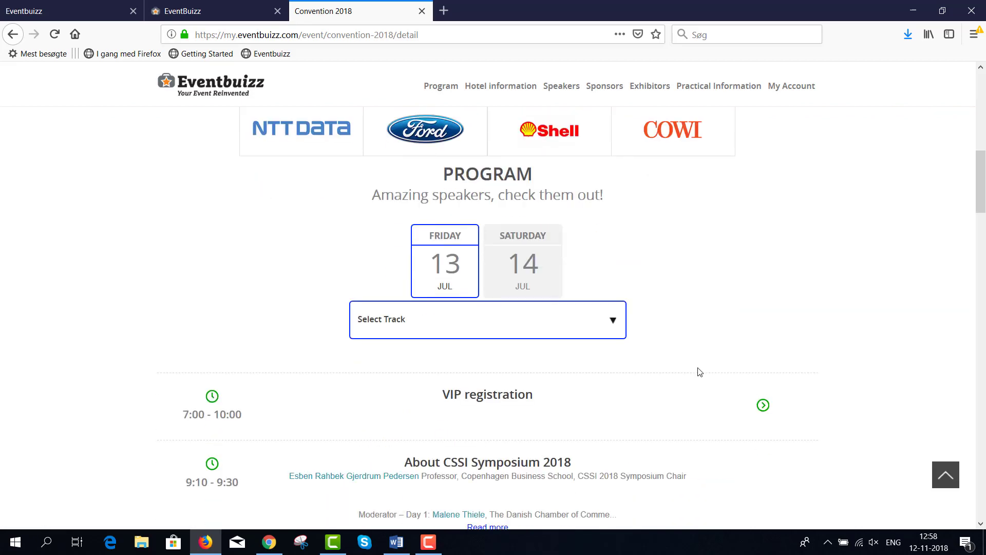
pyautogui.scroll(-20, 699, 371)
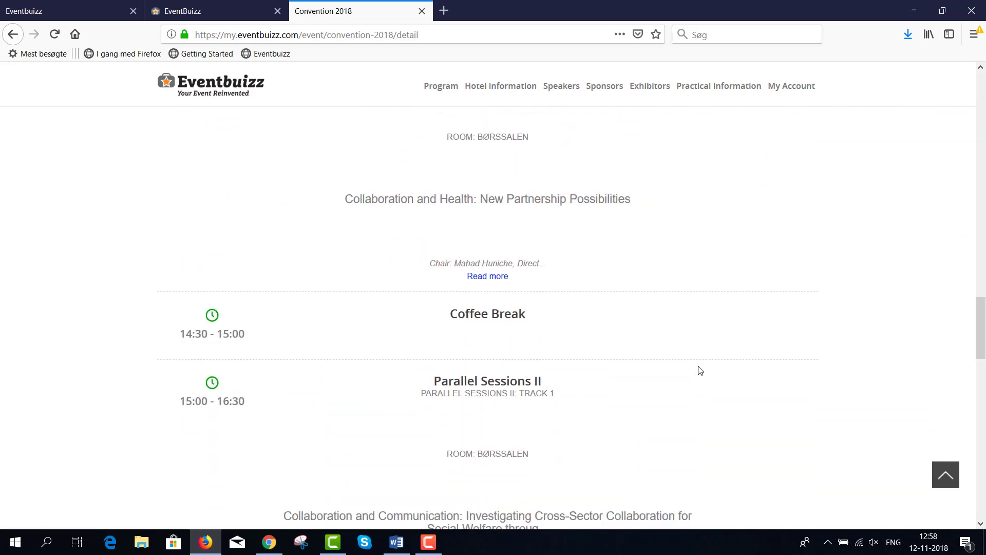
pyautogui.scroll(-6, 700, 371)
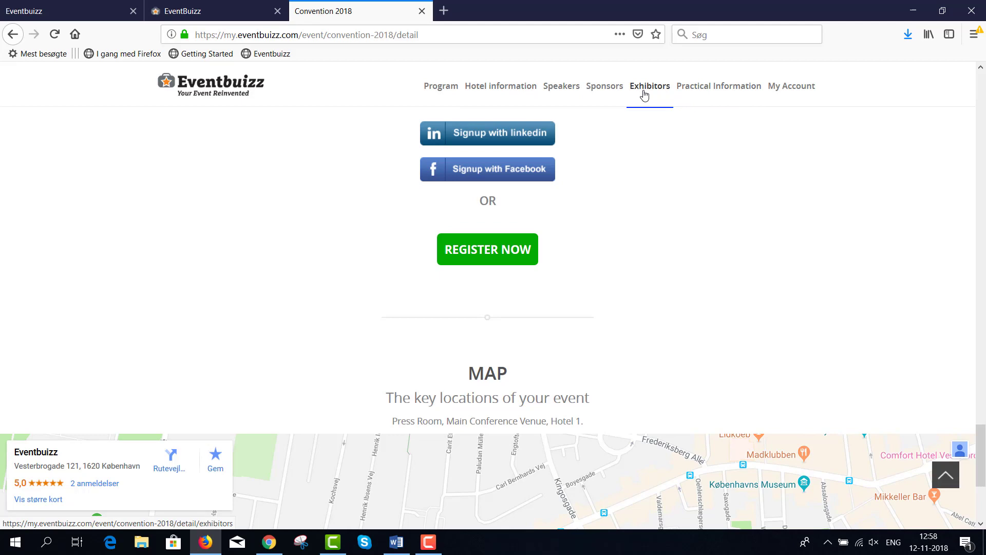
pyautogui.scroll(15, 659, 271)
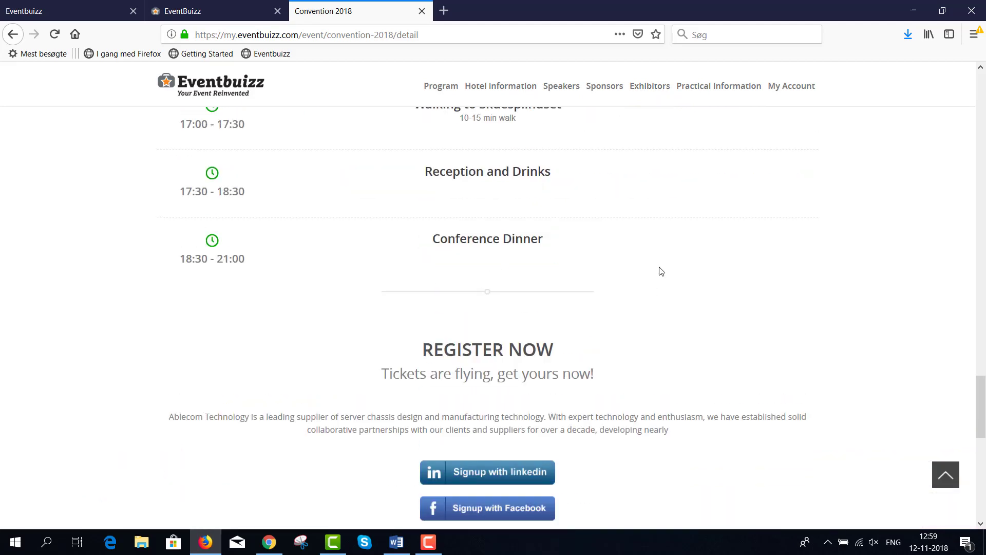
pyautogui.scroll(20, 661, 271)
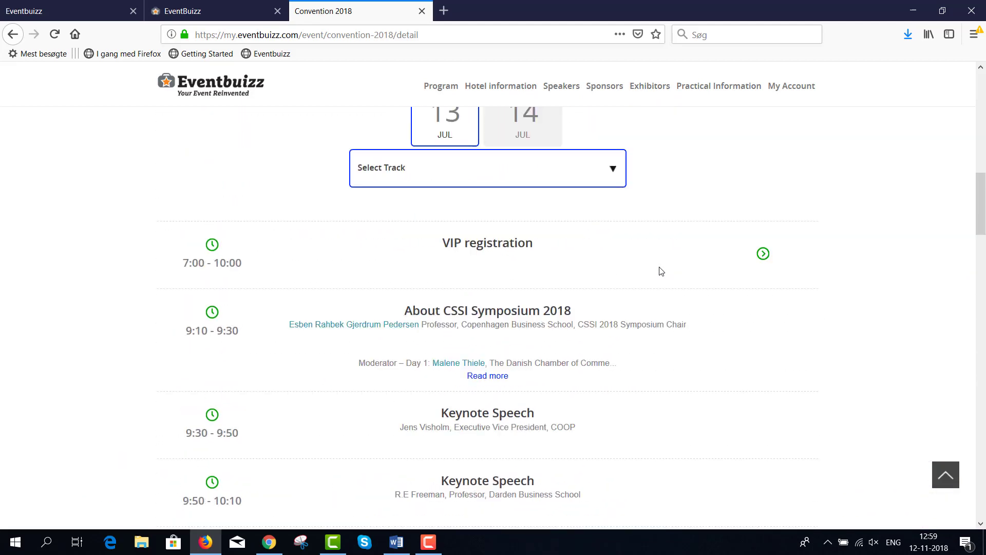
pyautogui.scroll(-2, 659, 271)
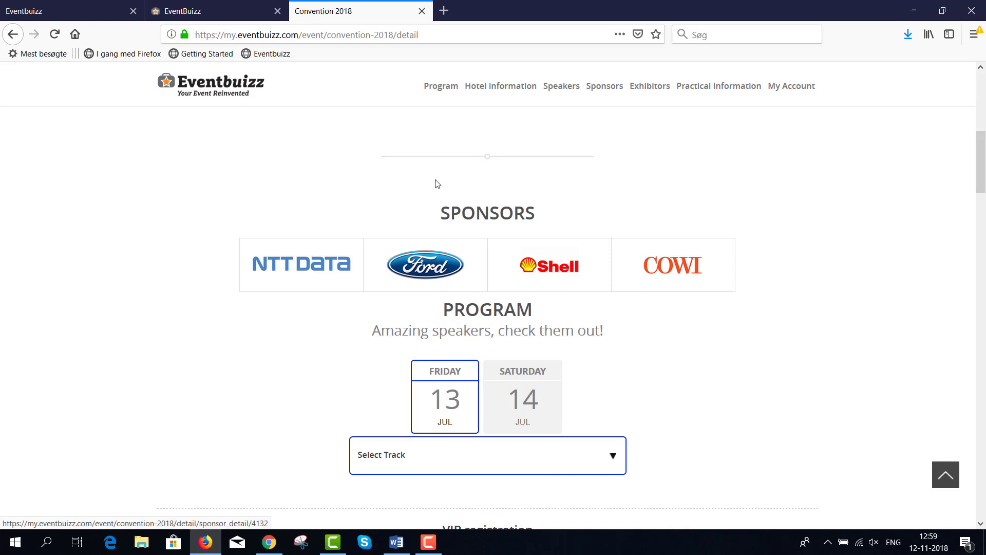
pyautogui.scroll(2, 458, 221)
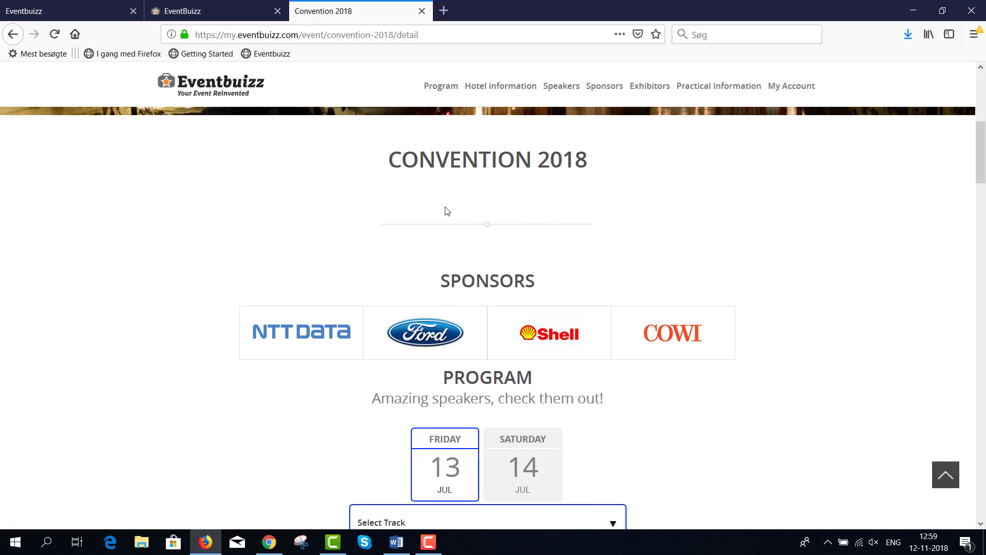
pyautogui.click(184, 12)
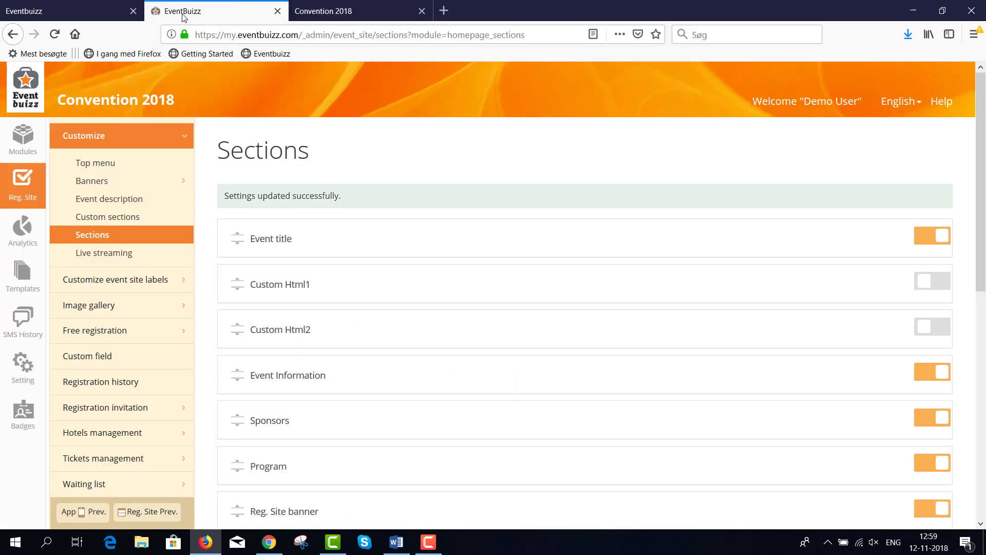
# Step: Open the empty Event description editor and place the caret in it
pyautogui.click(112, 200)
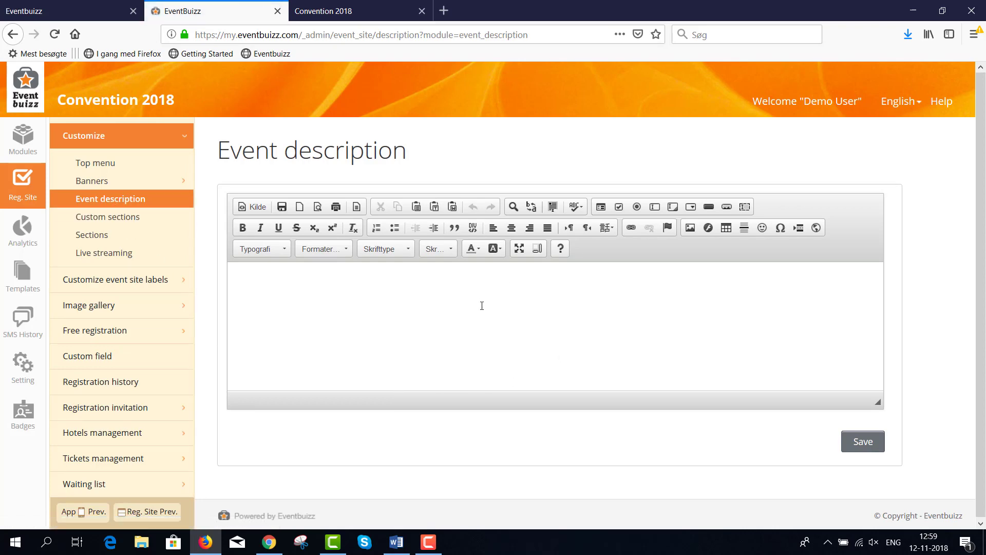
pyautogui.click(501, 323)
pyautogui.click(396, 255)
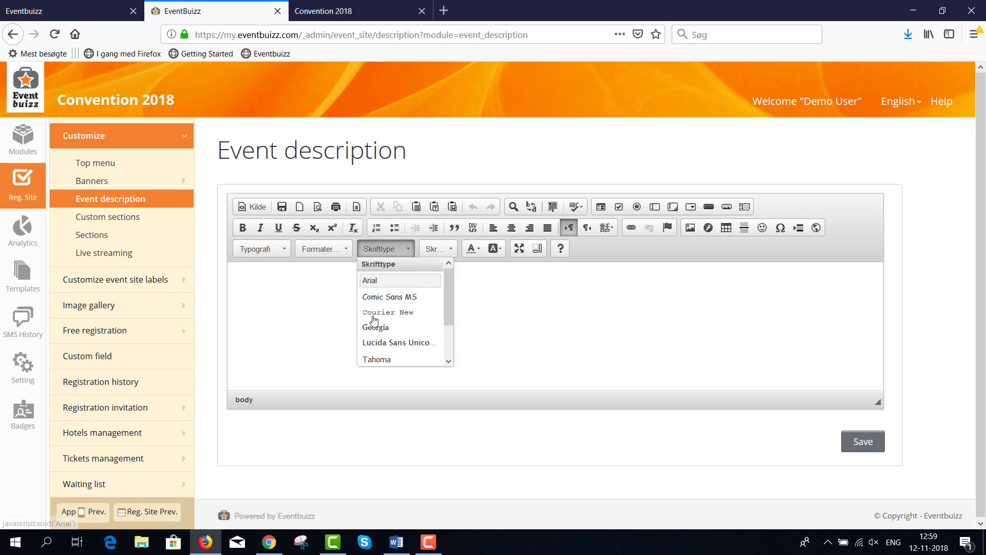
pyautogui.click(318, 307)
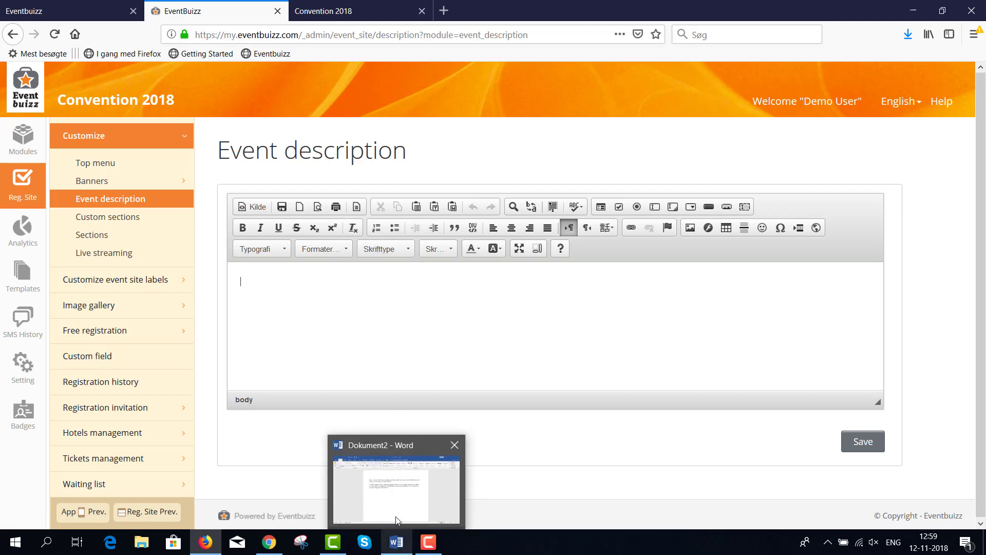
# Step: Select all the Science Week description text in the Word document and return to the browser
pyautogui.click(395, 543)
pyautogui.click(280, 188)
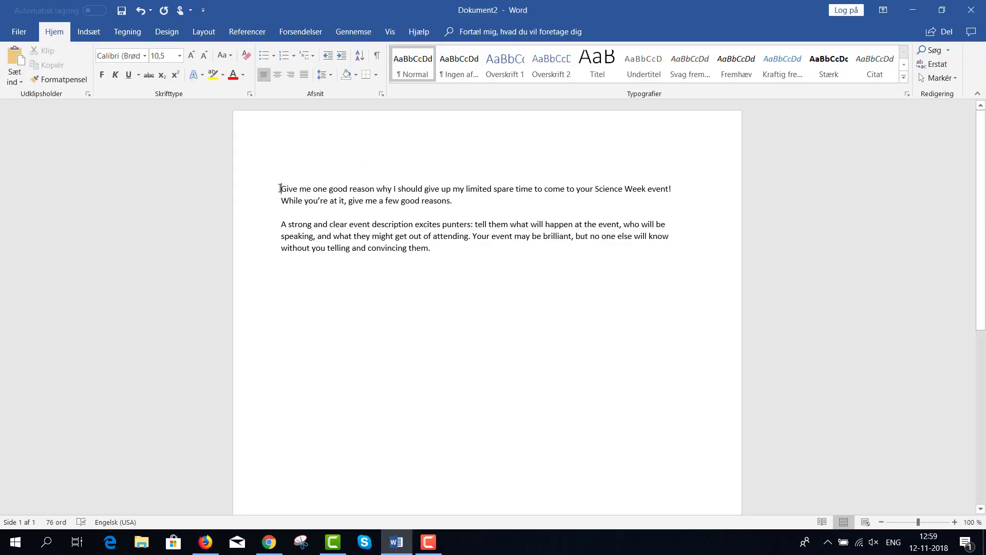
pyautogui.hotkey('ctrl', 'a')
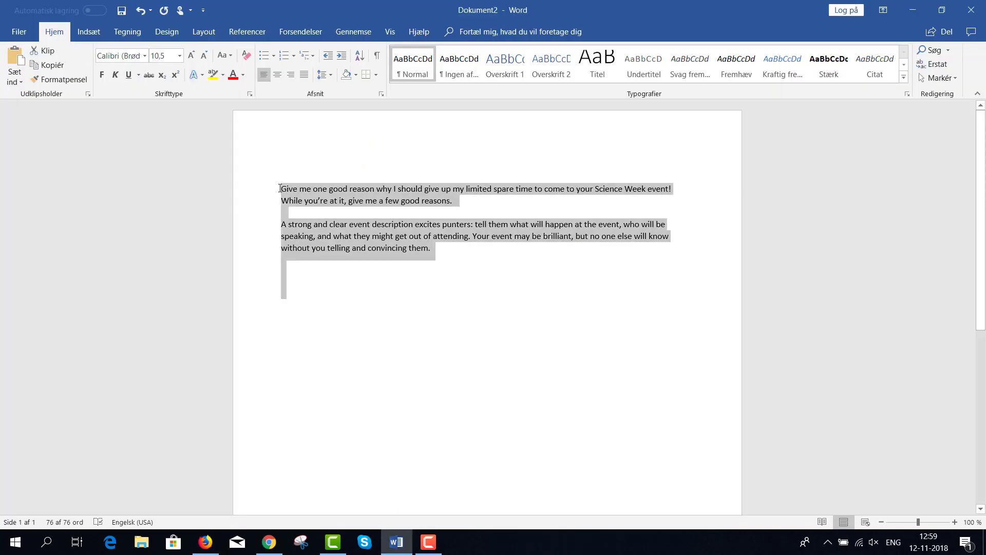
pyautogui.hotkey('alt', 'Tab')
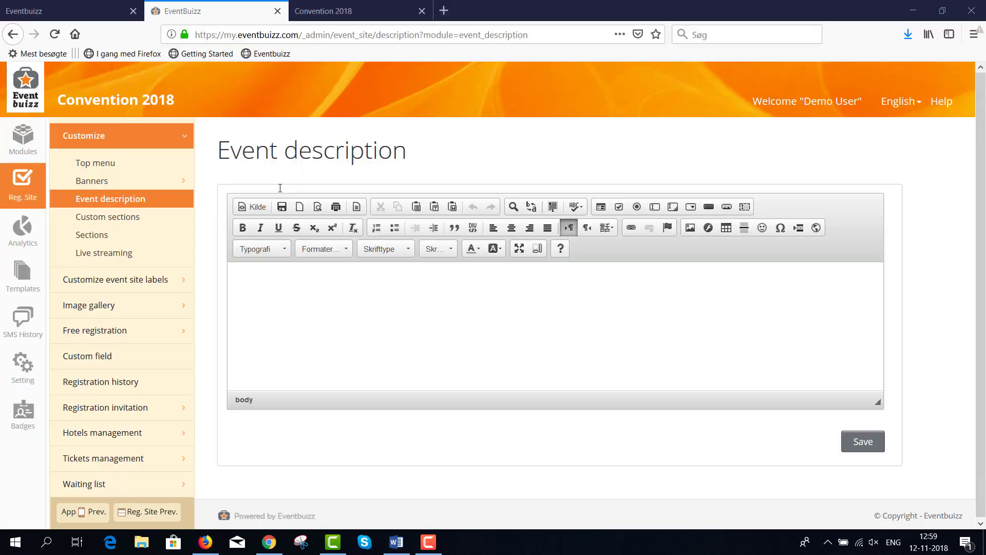
# Step: Paste the copied Word description into the editor with Paste from Word
pyautogui.click(453, 208)
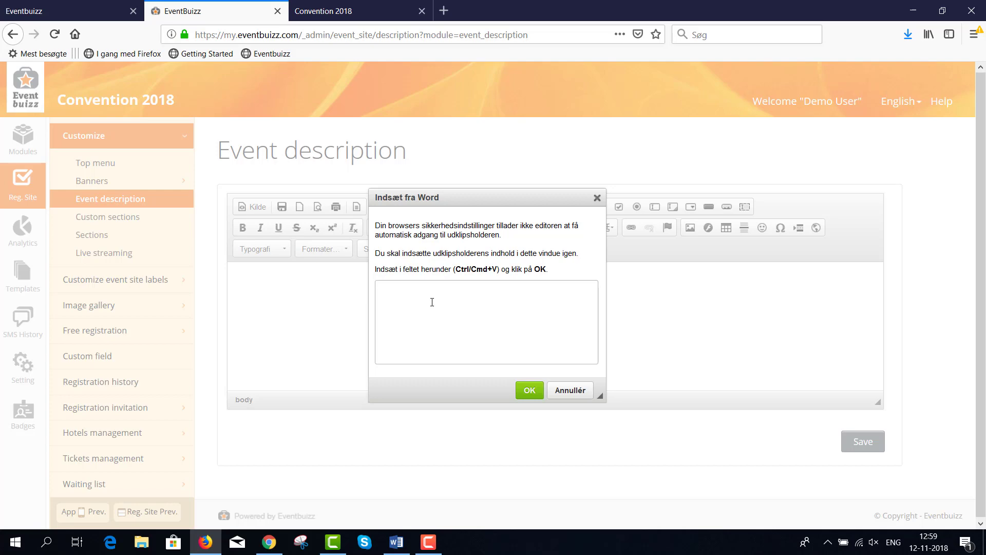
pyautogui.hotkey('ctrl', 'v')
pyautogui.click(529, 390)
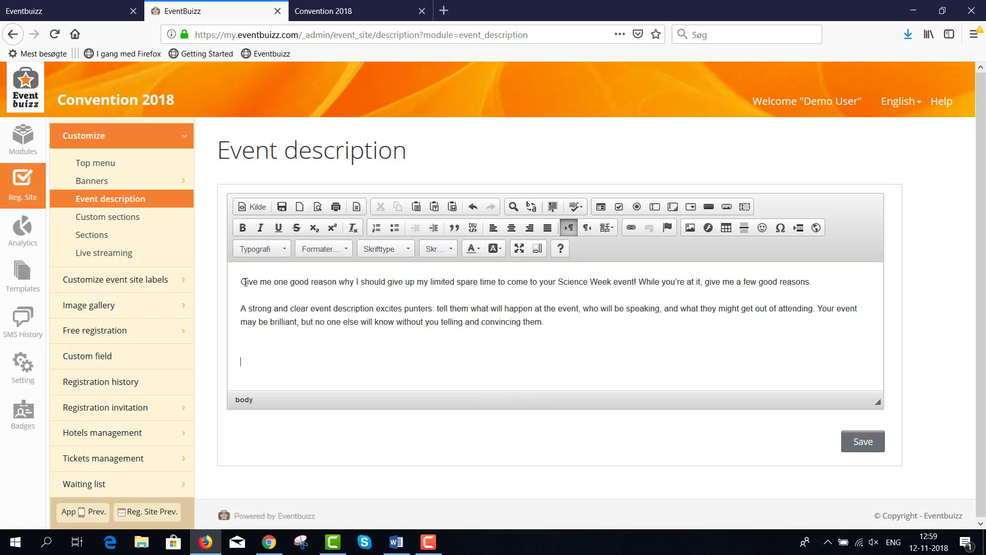
# Step: Centre both description paragraphs, set them to font size 18, and save
pyautogui.moveTo(242, 282); pyautogui.dragTo(562, 325)
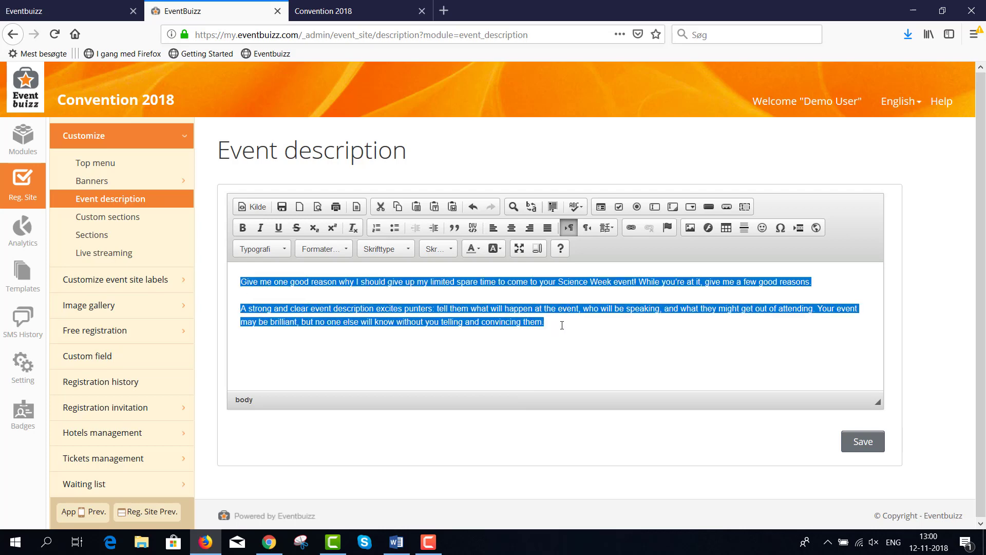
pyautogui.click(511, 229)
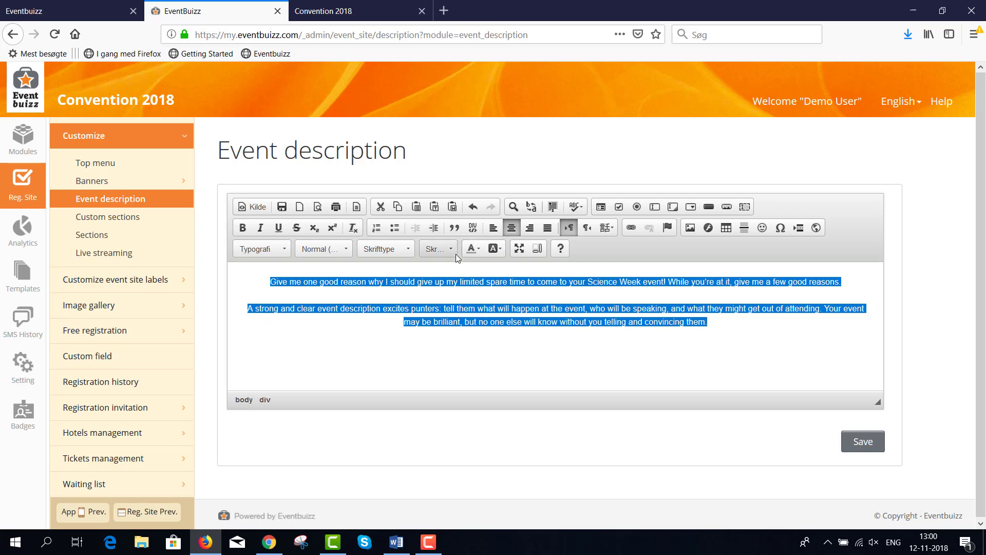
pyautogui.click(432, 253)
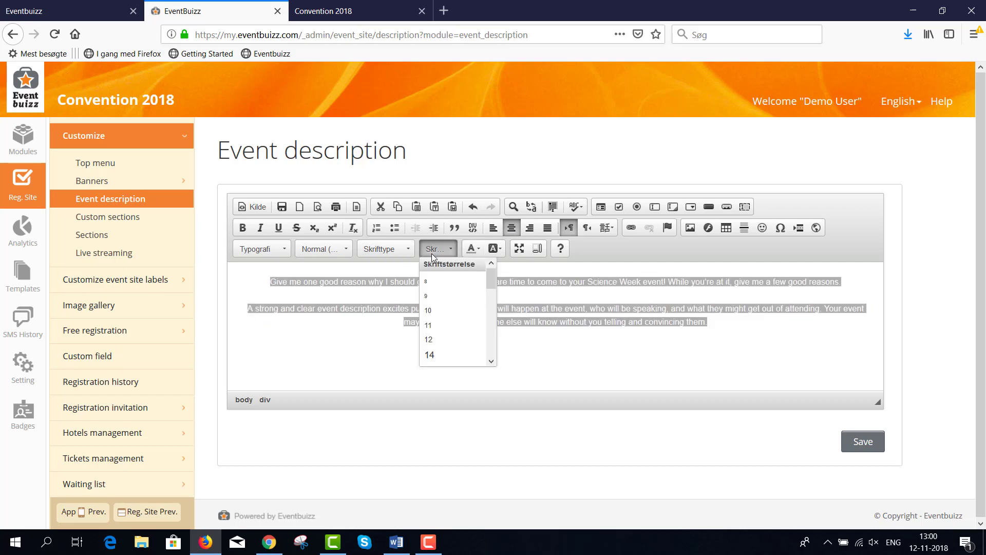
pyautogui.scroll(-2, 475, 360)
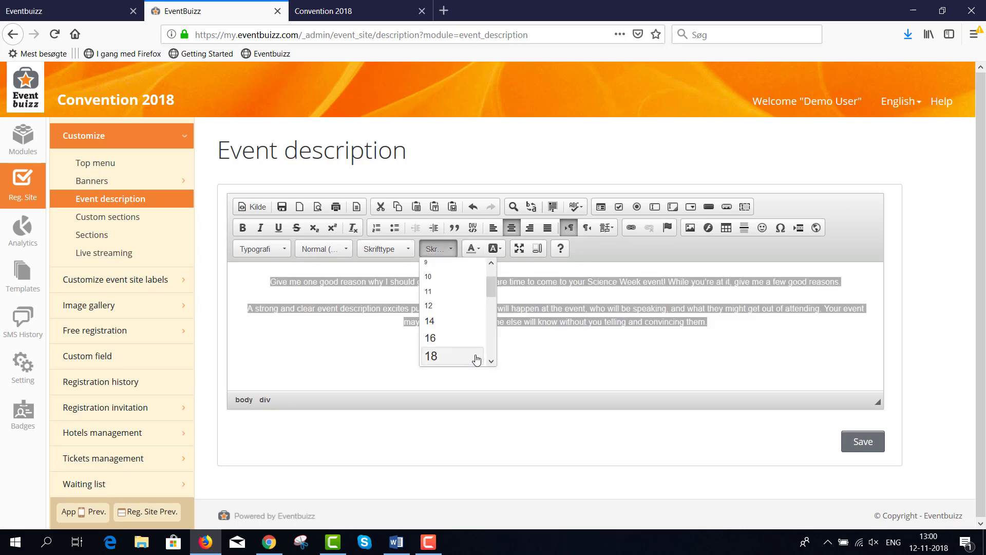
pyautogui.click(476, 358)
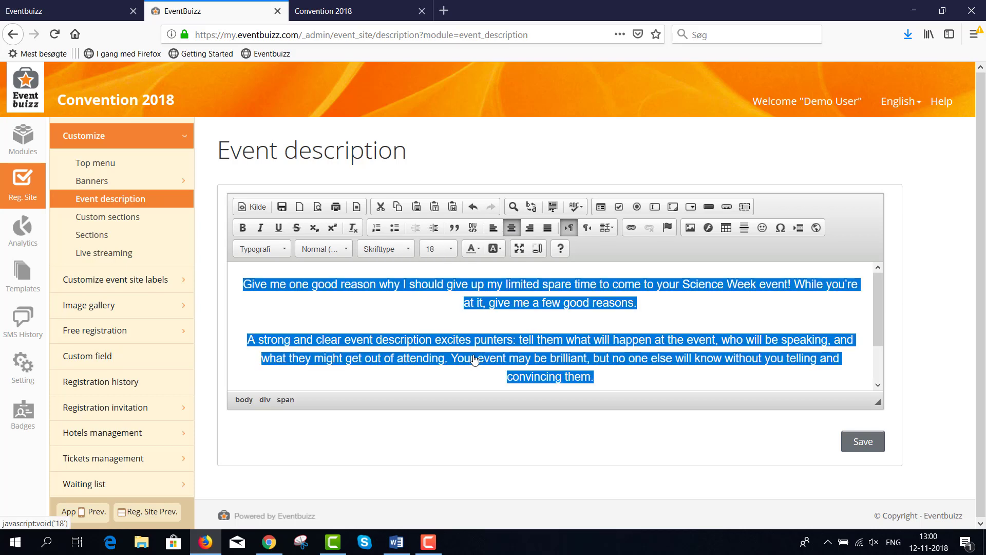
pyautogui.click(732, 323)
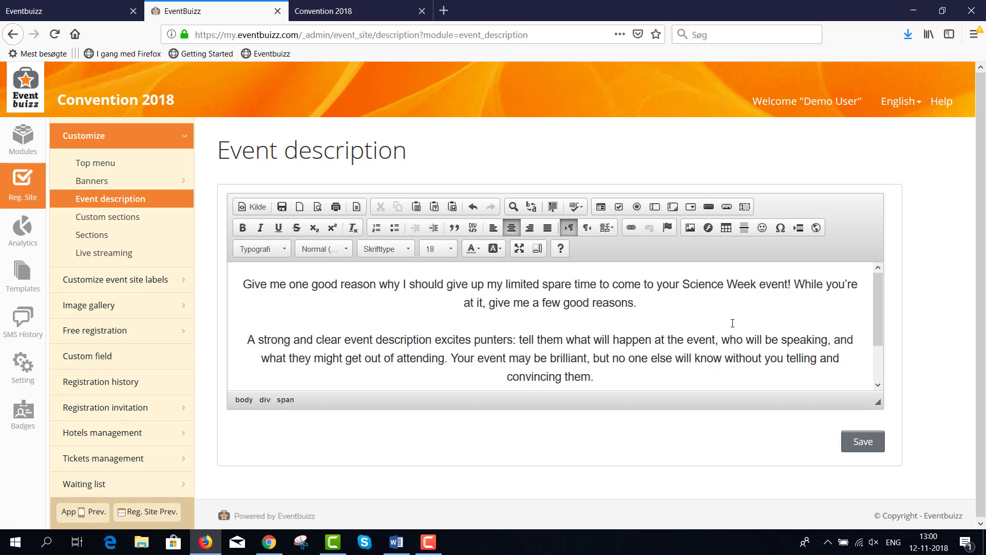
pyautogui.click(855, 449)
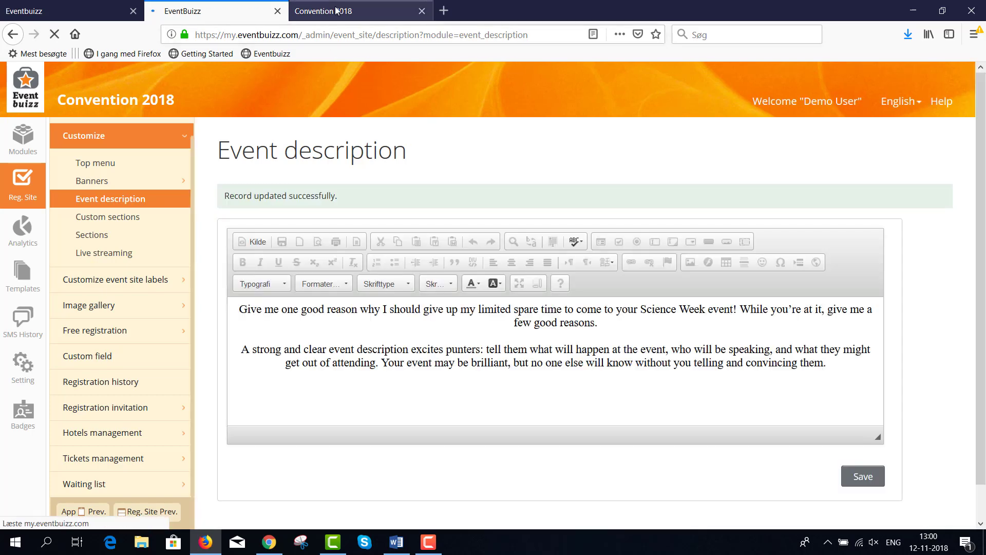
pyautogui.click(336, 11)
pyautogui.click(54, 34)
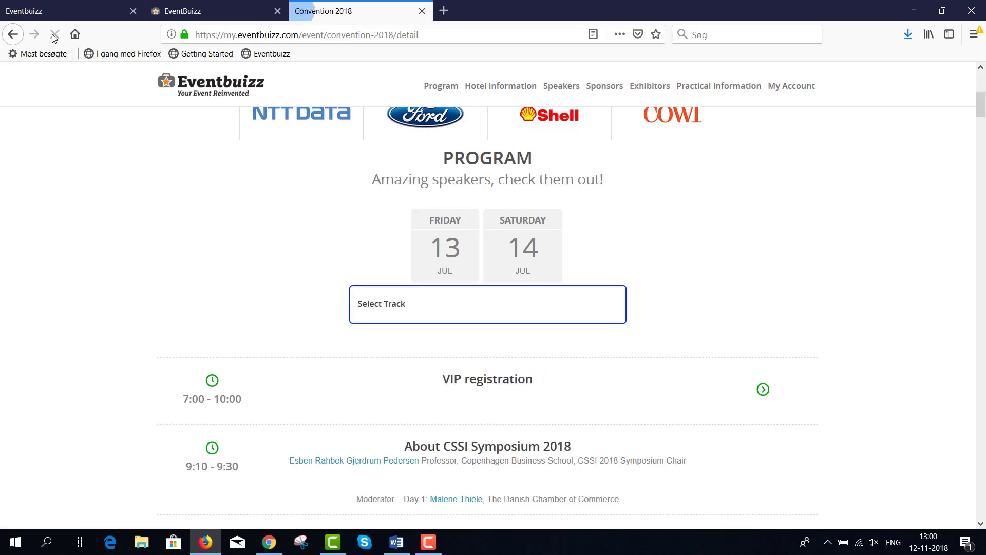
pyautogui.scroll(3, 401, 215)
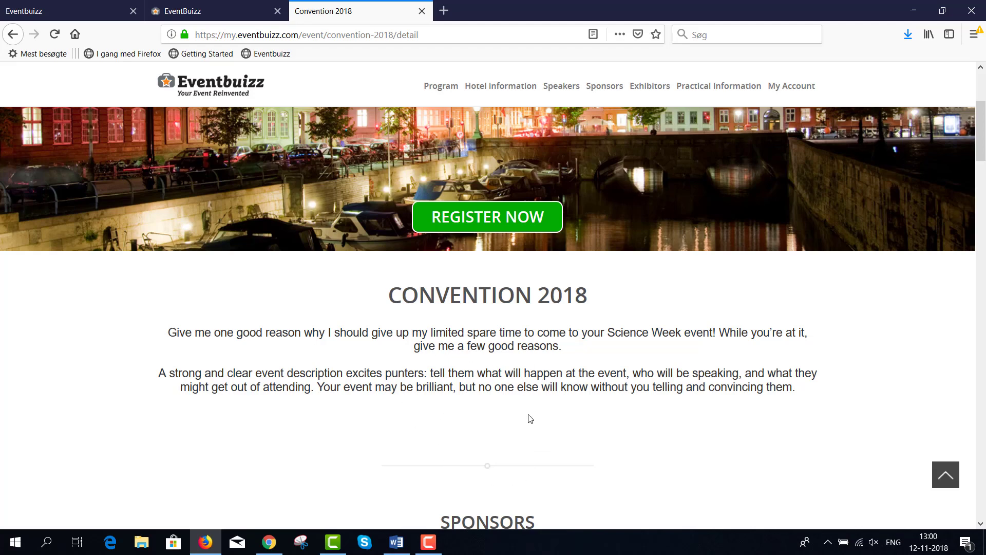
pyautogui.click(215, 11)
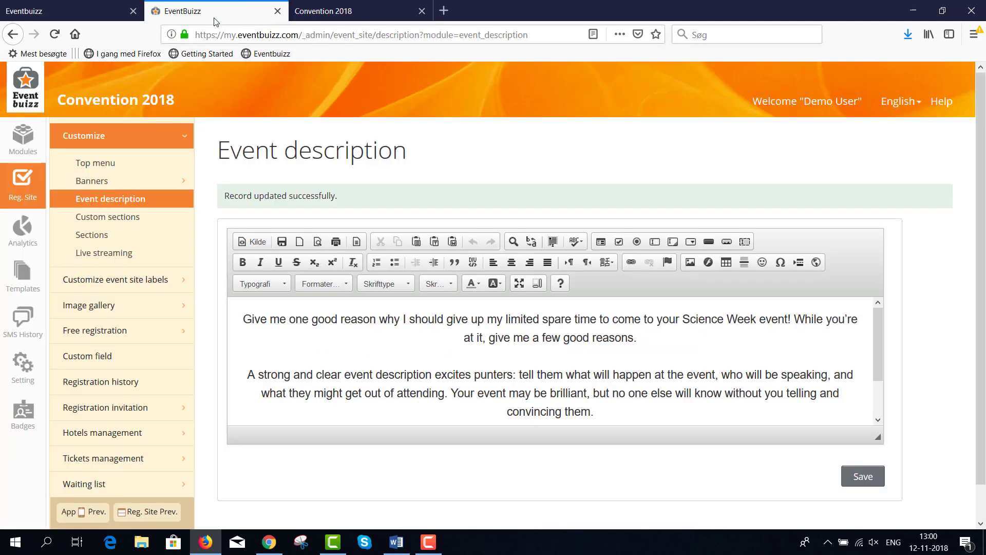
# Step: Upload venue.jpg as an image on a new line below the description text
pyautogui.click(607, 411)
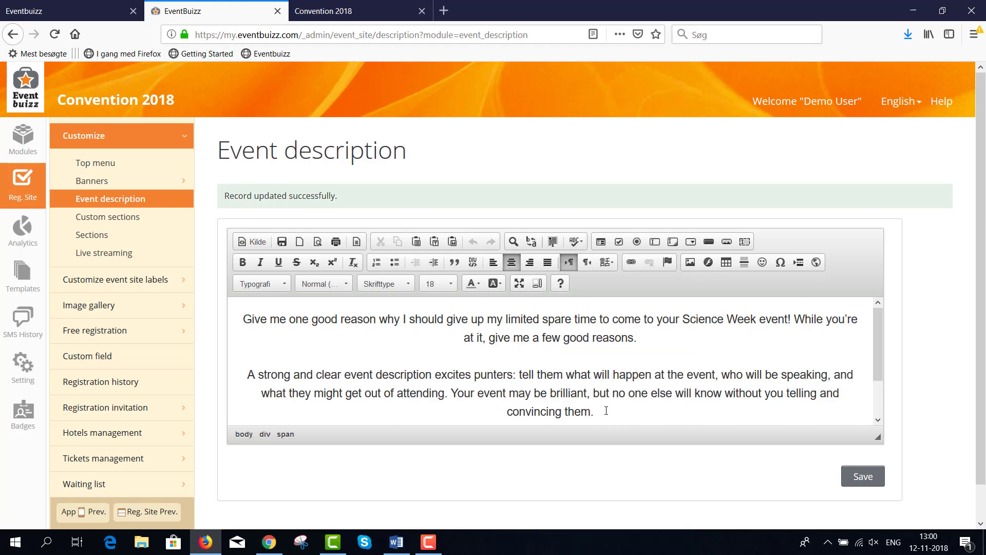
pyautogui.press('Return')
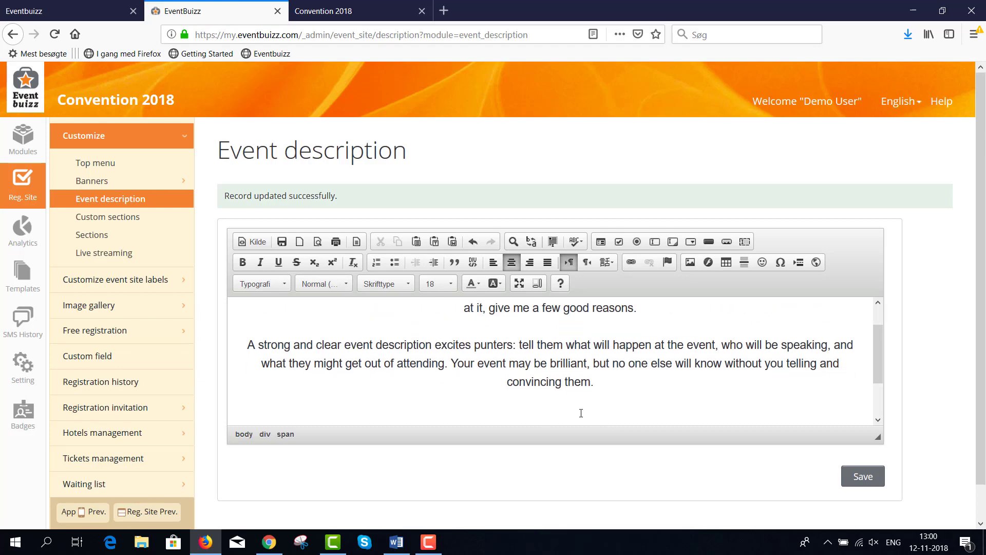
pyautogui.click(691, 262)
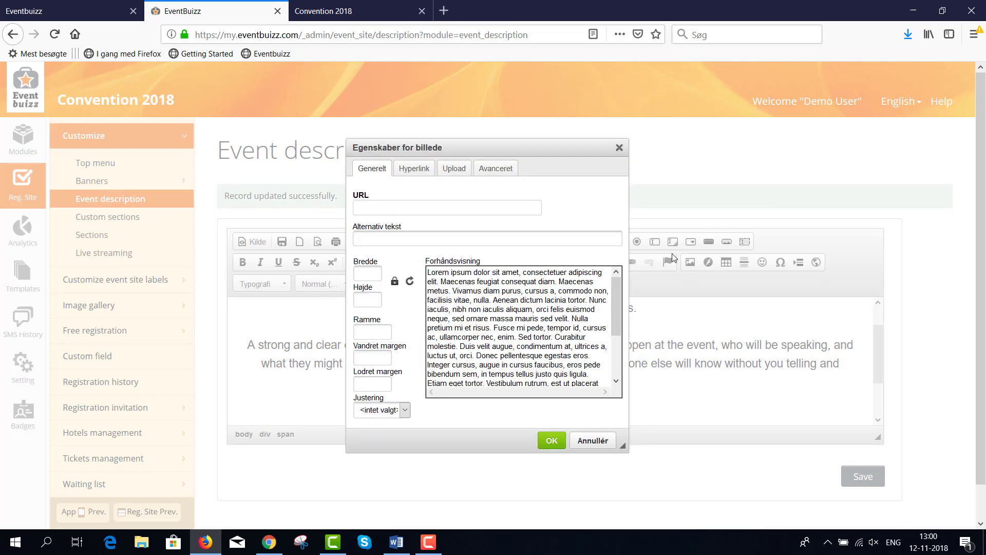
pyautogui.click(455, 169)
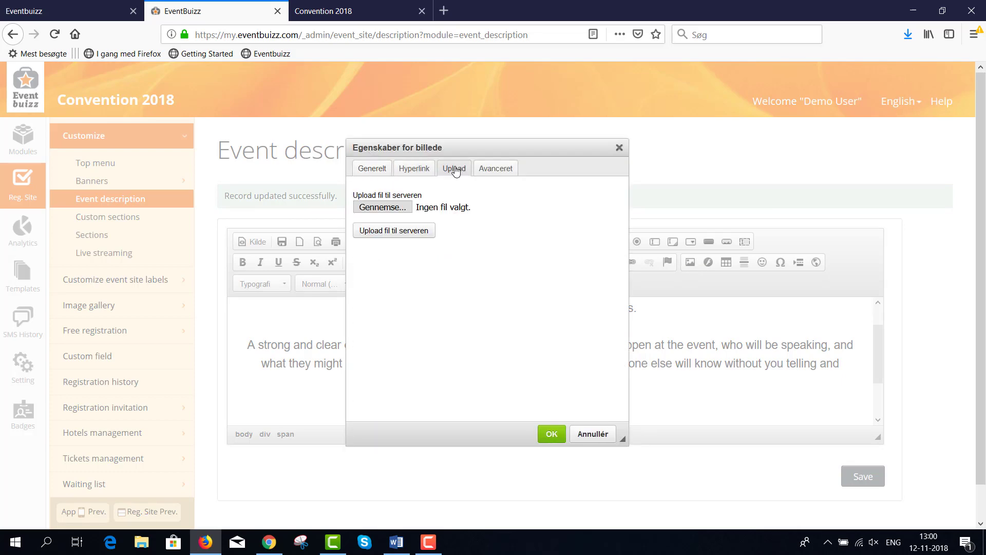
pyautogui.click(373, 209)
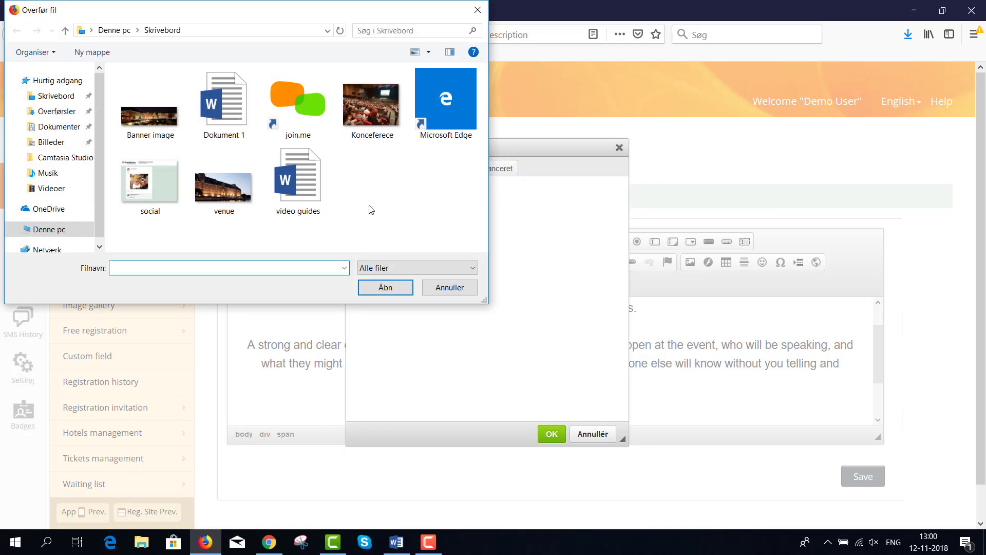
pyautogui.doubleClick(223, 181)
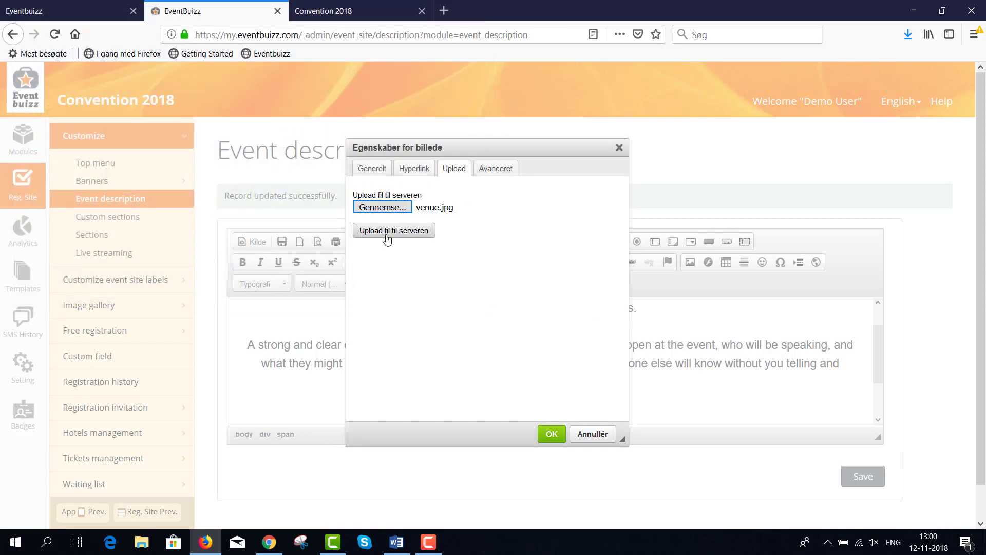
pyautogui.click(387, 238)
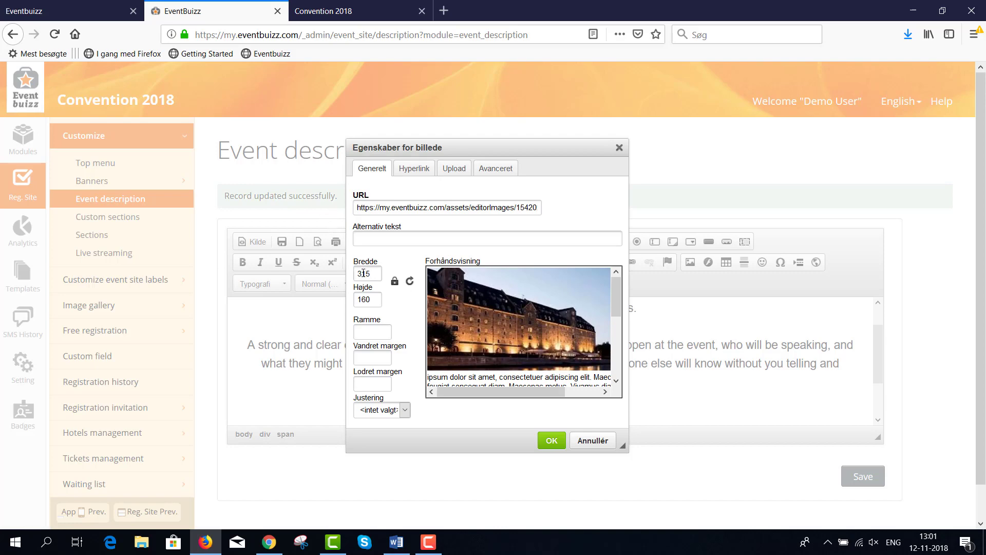
# Step: Insert the venue photo at width 250, save the description, and view the public page
pyautogui.moveTo(371, 274); pyautogui.dragTo(359, 274)
pyautogui.write('250')
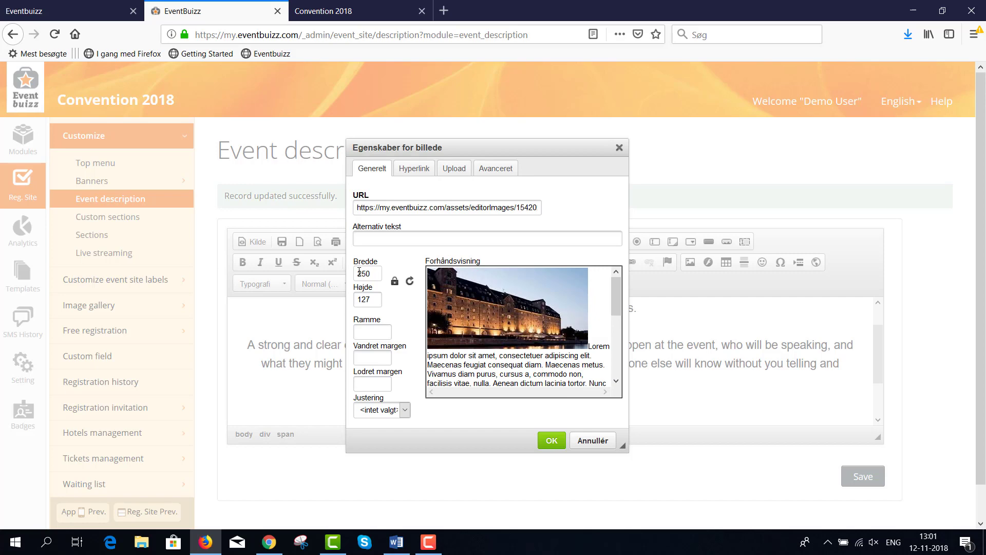
pyautogui.click(554, 440)
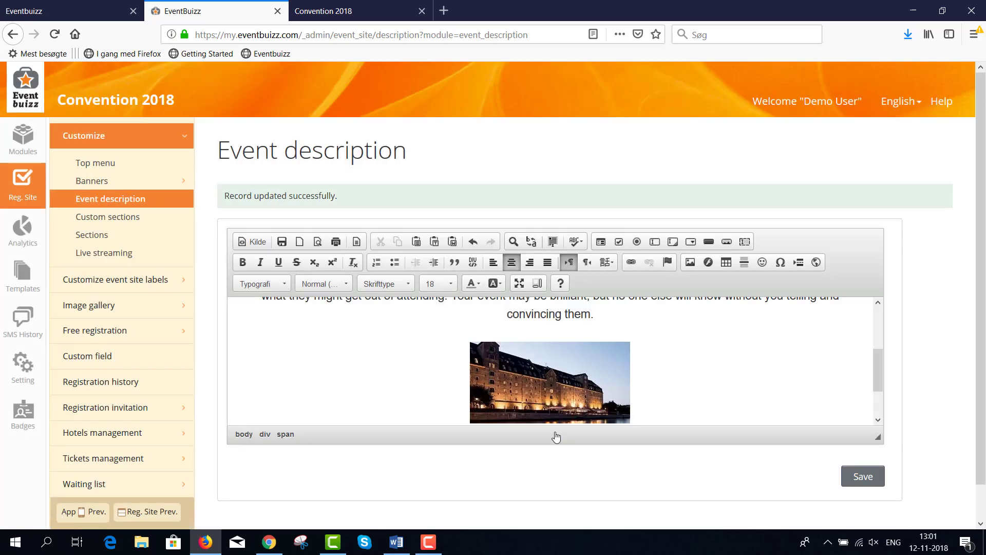
pyautogui.click(858, 483)
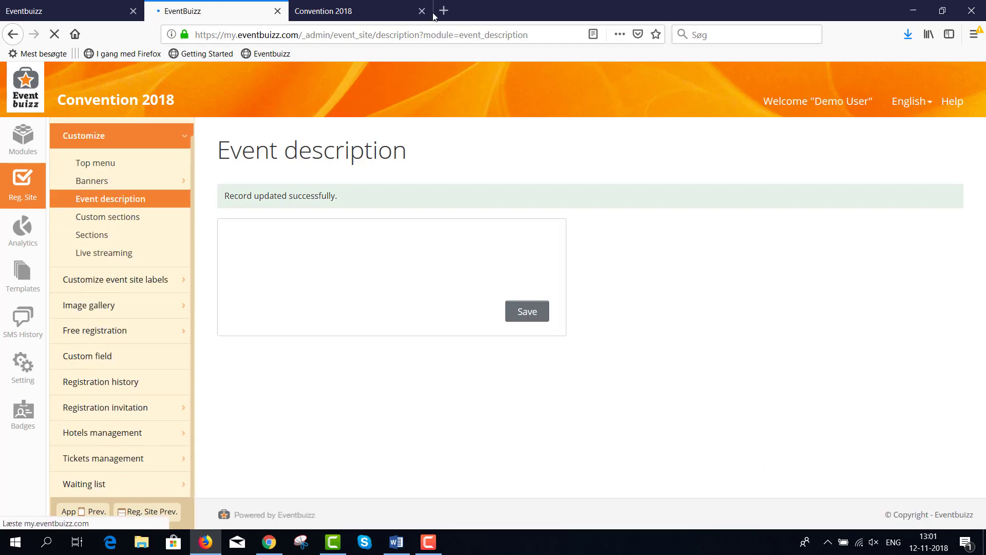
pyautogui.click(374, 14)
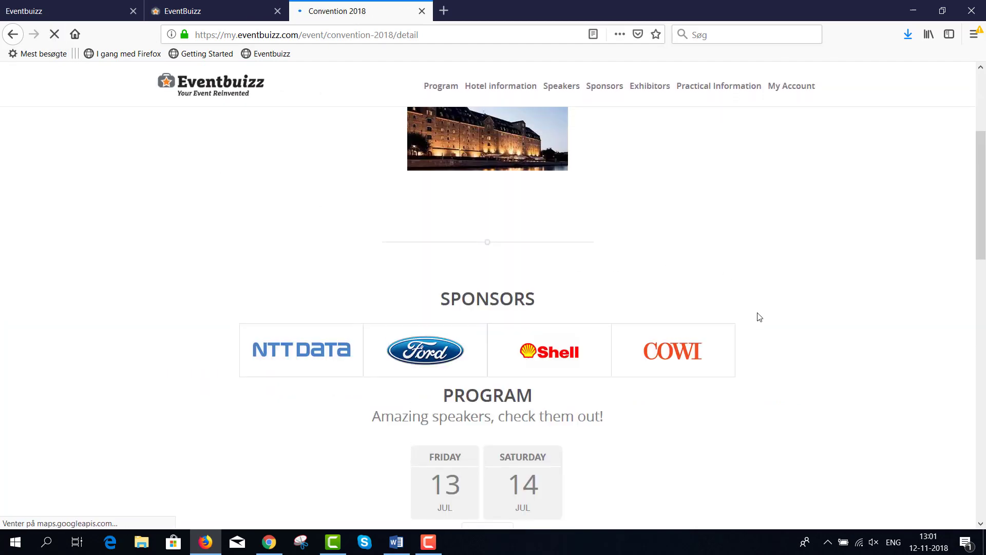
# Step: Scroll the public Convention 2018 page to check the venue photo under the description
pyautogui.scroll(6, 777, 323)
pyautogui.scroll(-4, 431, 393)
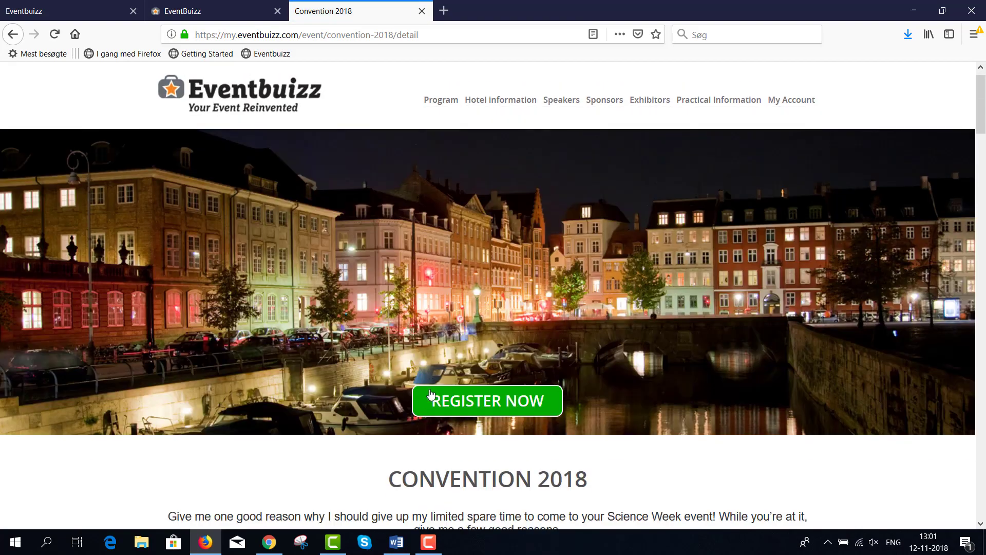
pyautogui.scroll(-2, 430, 391)
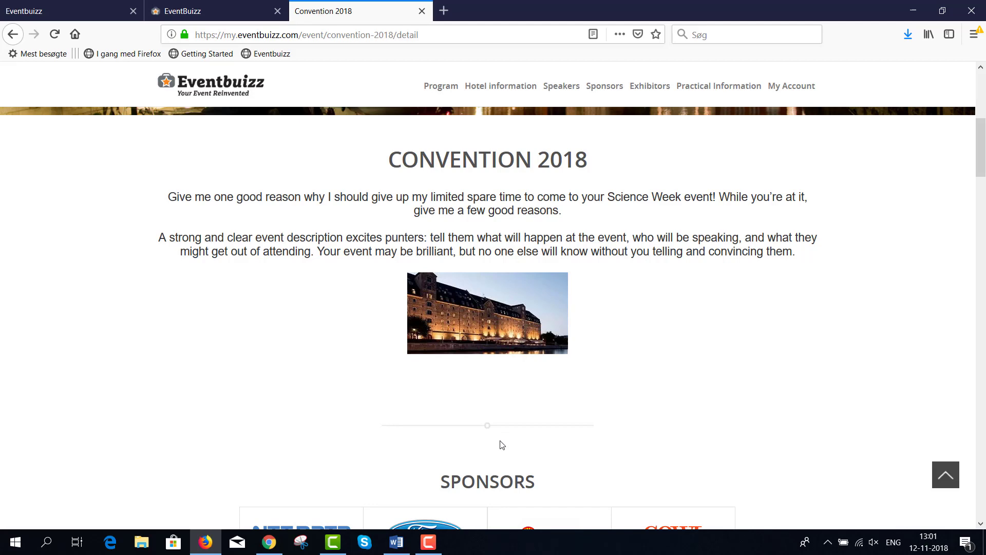
# Step: Go back to the admin tab and open the homepage Sections list via Custom sections
pyautogui.click(217, 11)
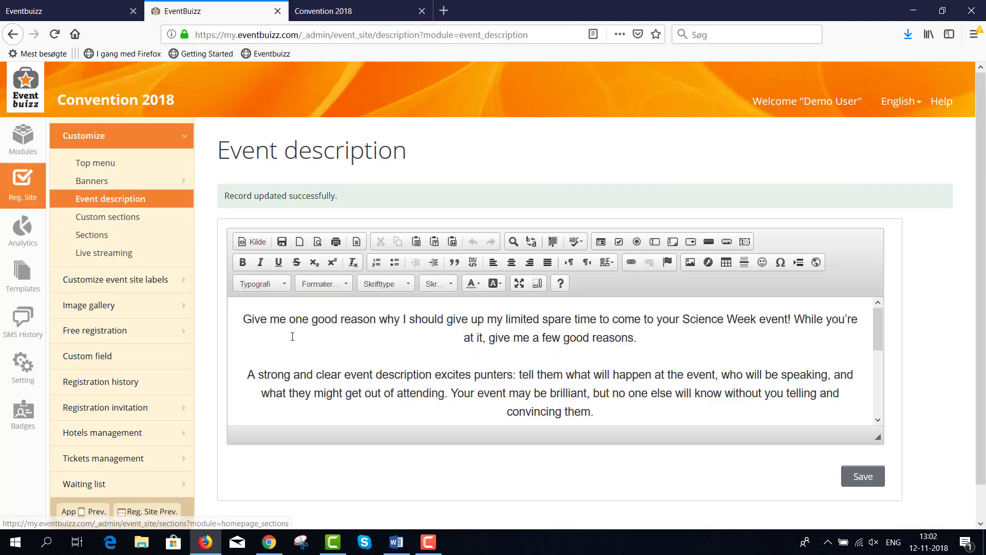
pyautogui.click(108, 217)
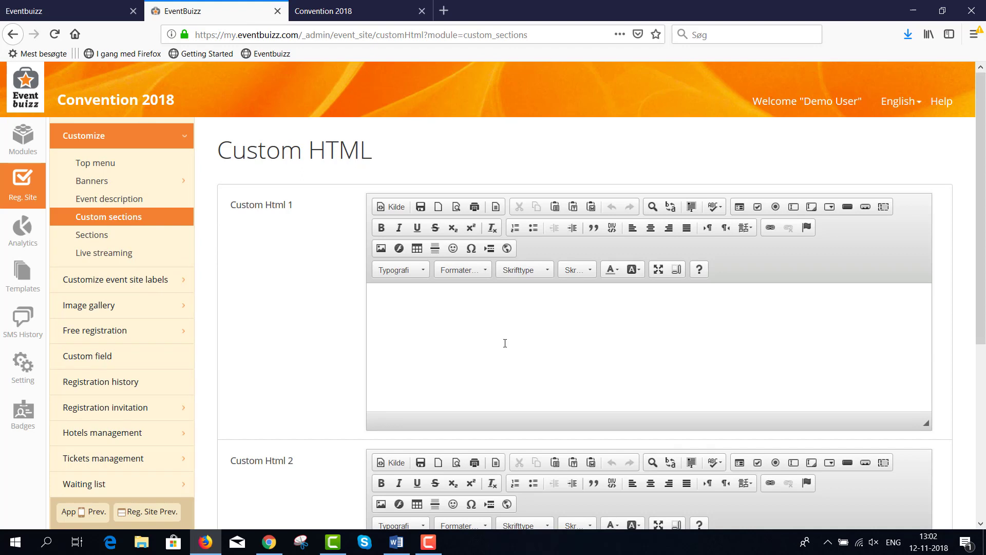
pyautogui.scroll(-2, 506, 336)
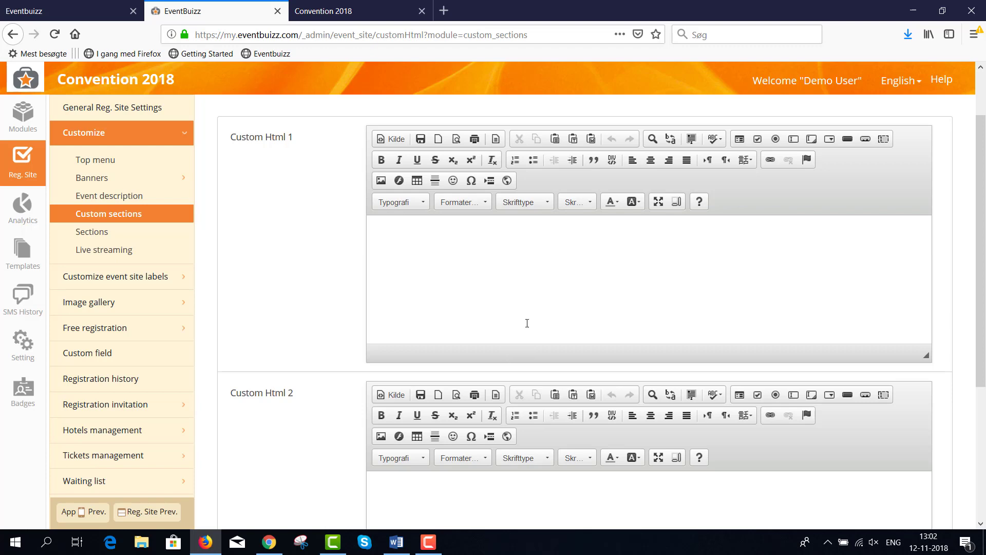
pyautogui.click(105, 235)
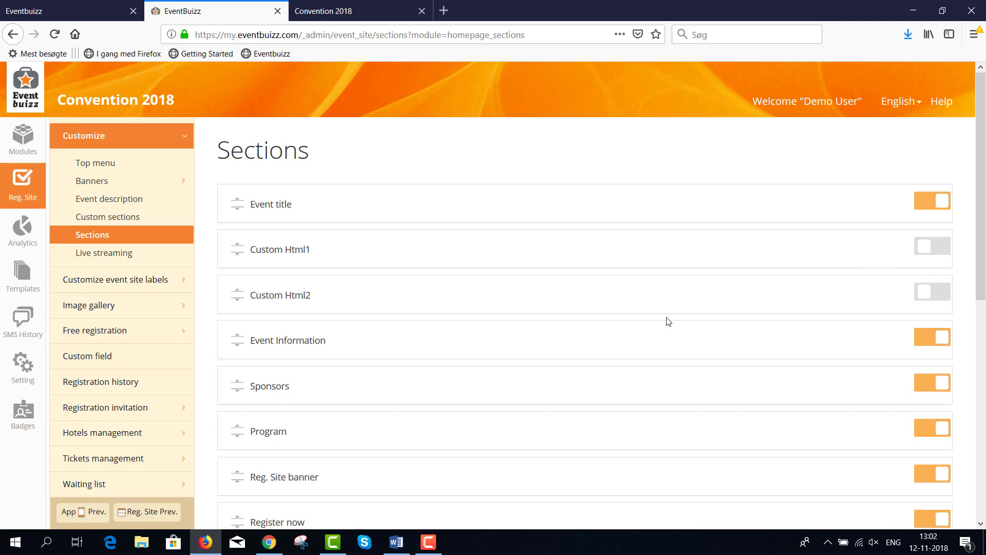
pyautogui.click(362, 11)
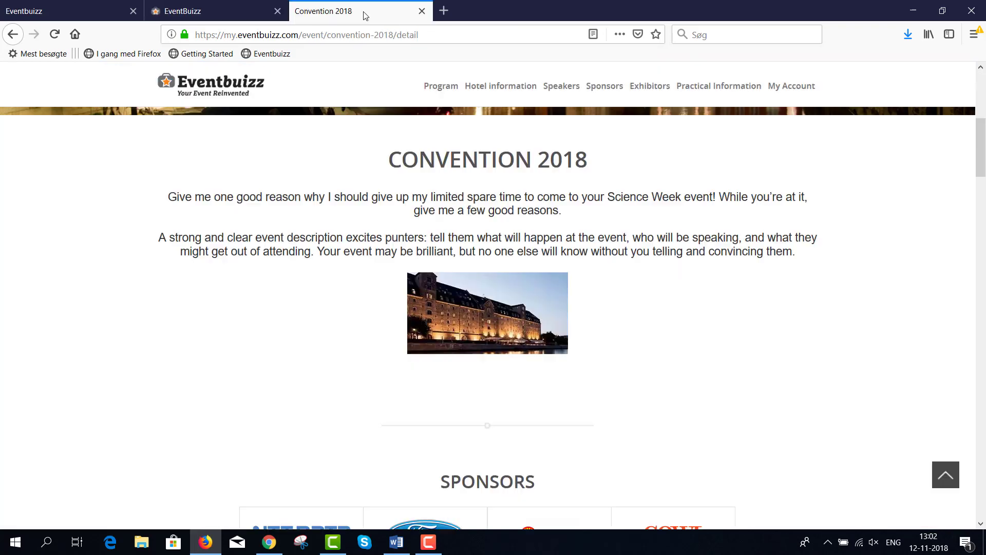
pyautogui.scroll(4, 786, 375)
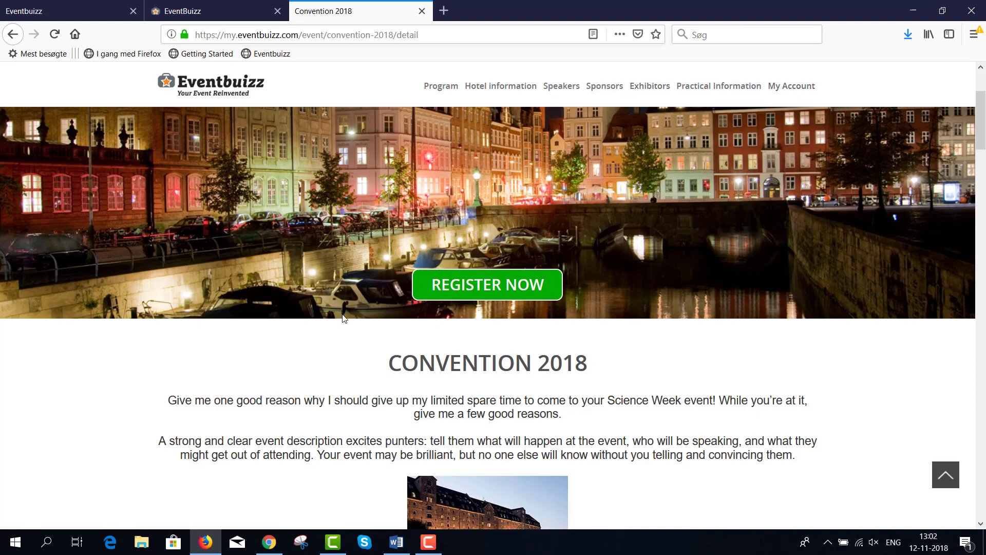
pyautogui.scroll(-1, 382, 463)
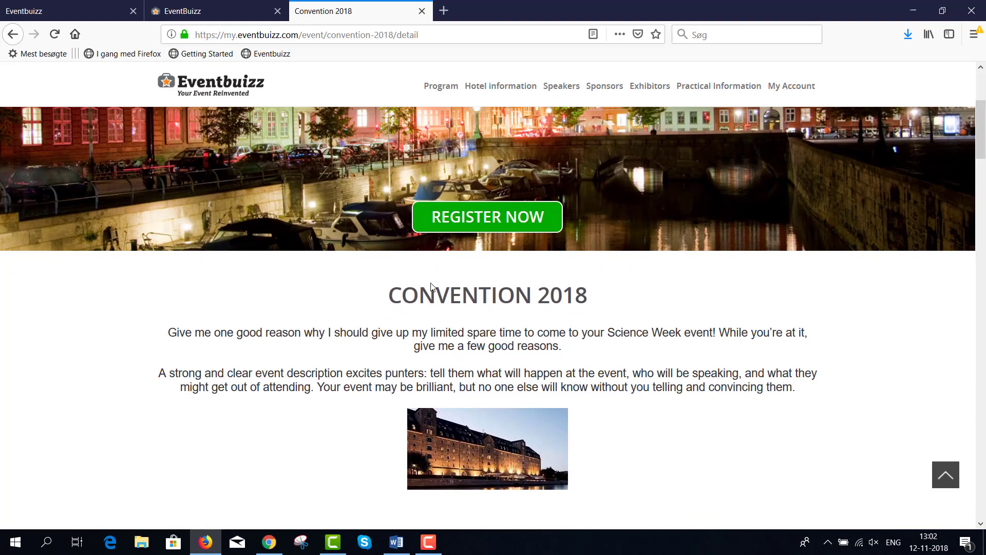
pyautogui.scroll(-2, 614, 442)
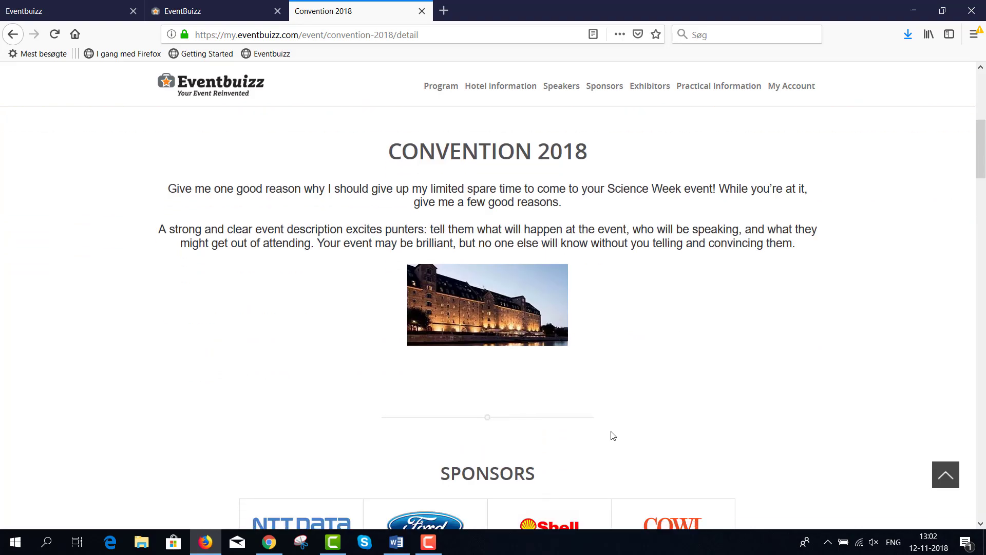
pyautogui.scroll(-2, 613, 435)
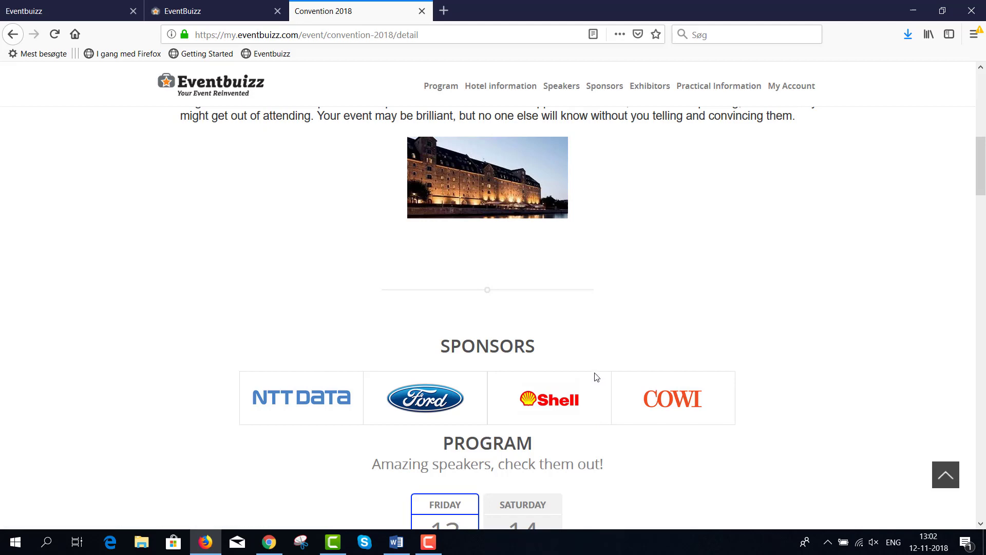
pyautogui.scroll(-1, 601, 416)
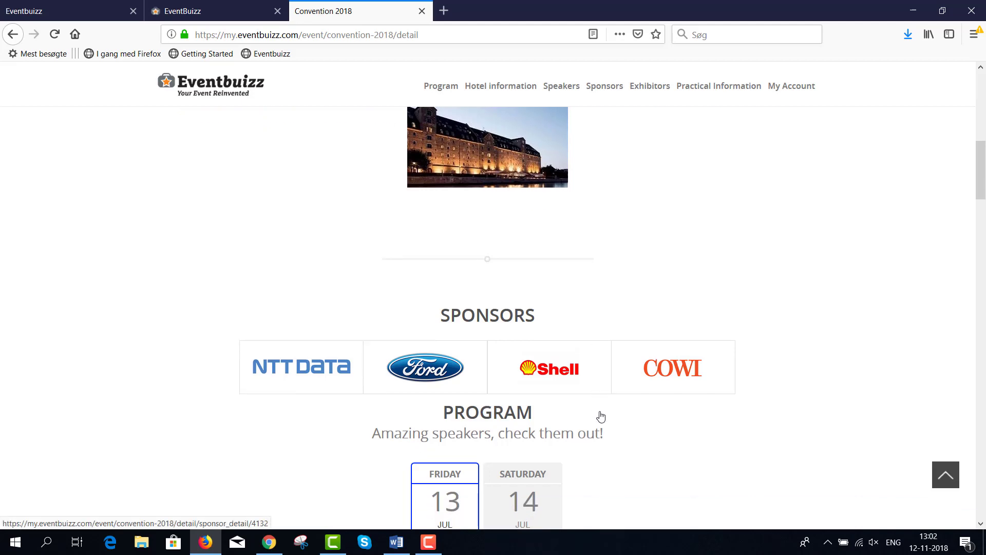
pyautogui.moveTo(604, 397); pyautogui.dragTo(363, 394)
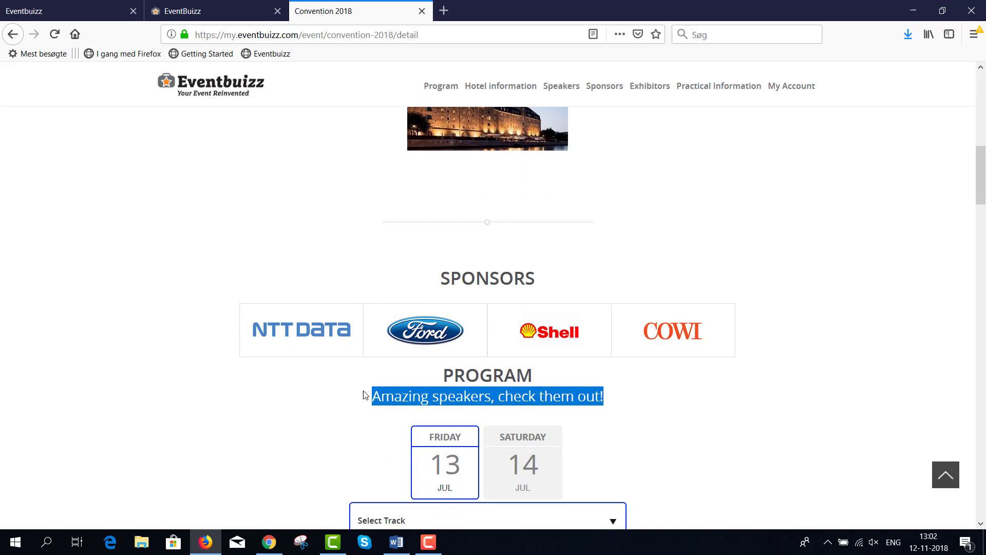
pyautogui.scroll(-3, 513, 418)
pyautogui.scroll(-1, 496, 410)
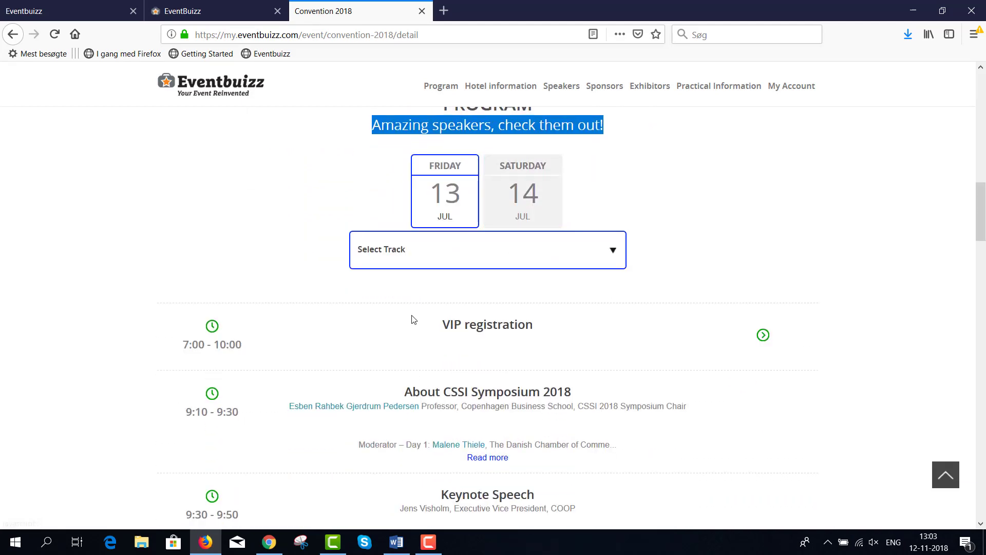
pyautogui.scroll(1, 544, 327)
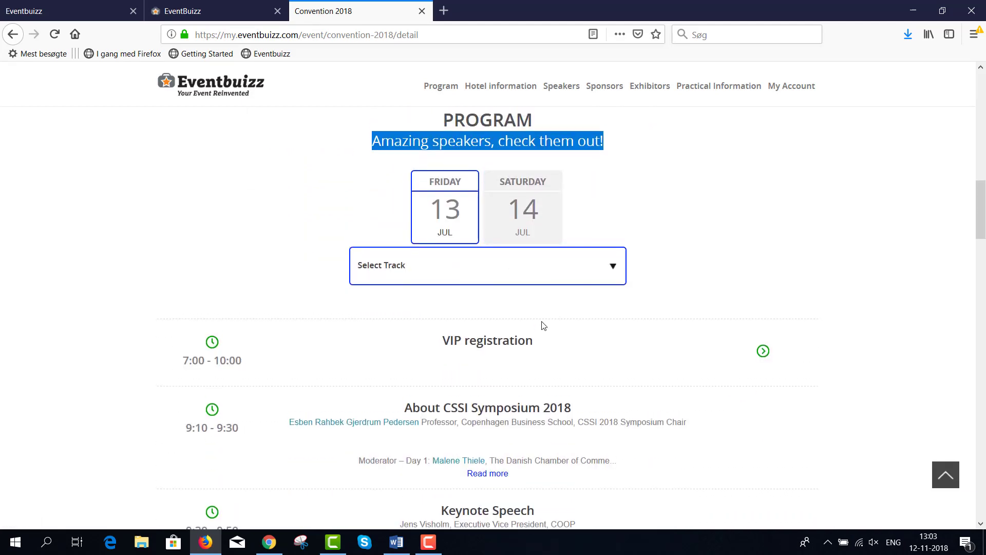
pyautogui.scroll(-3, 650, 408)
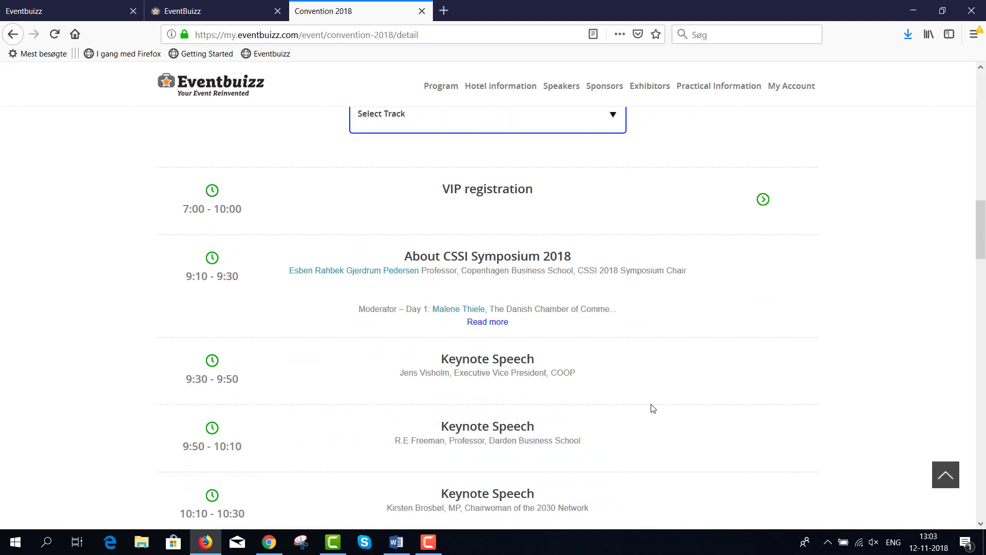
pyautogui.click(191, 13)
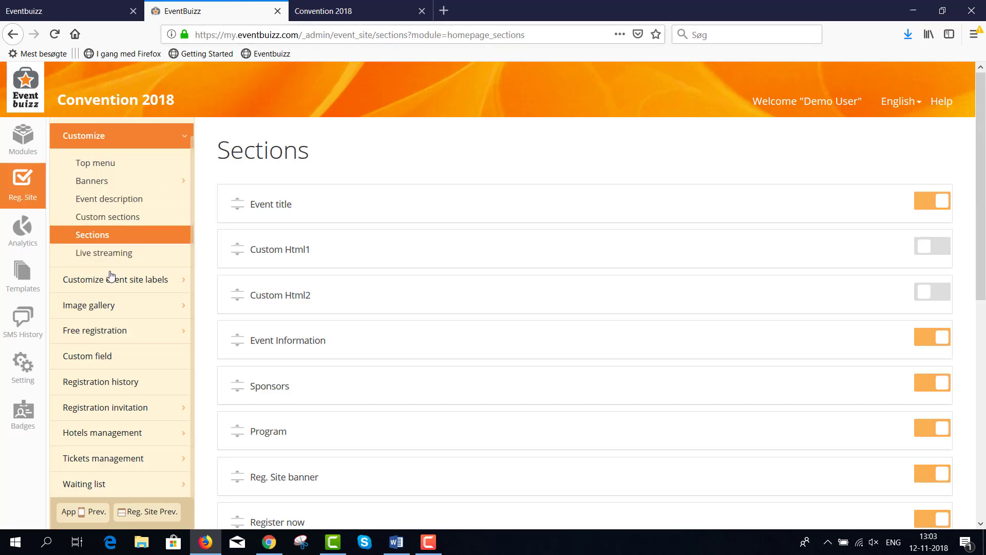
pyautogui.click(126, 280)
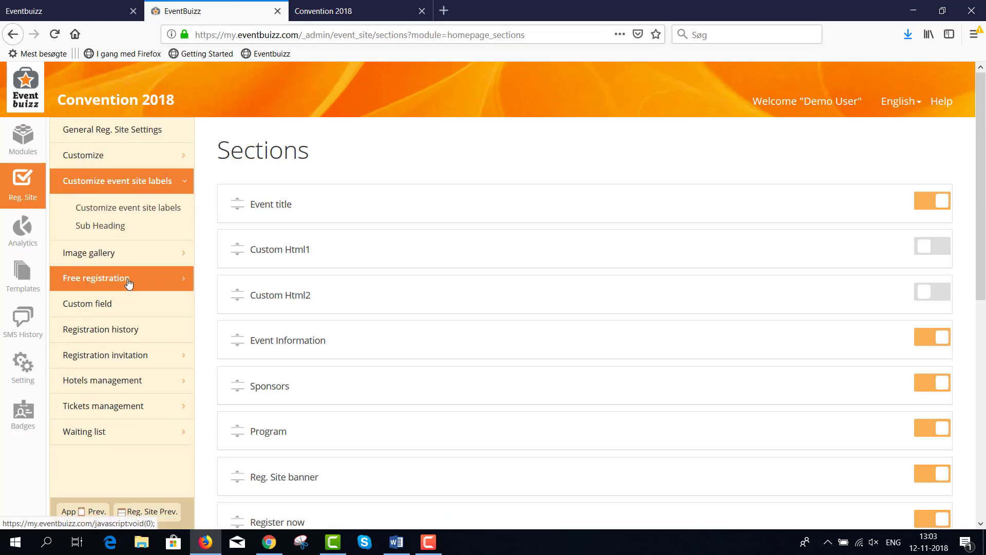
pyautogui.click(145, 212)
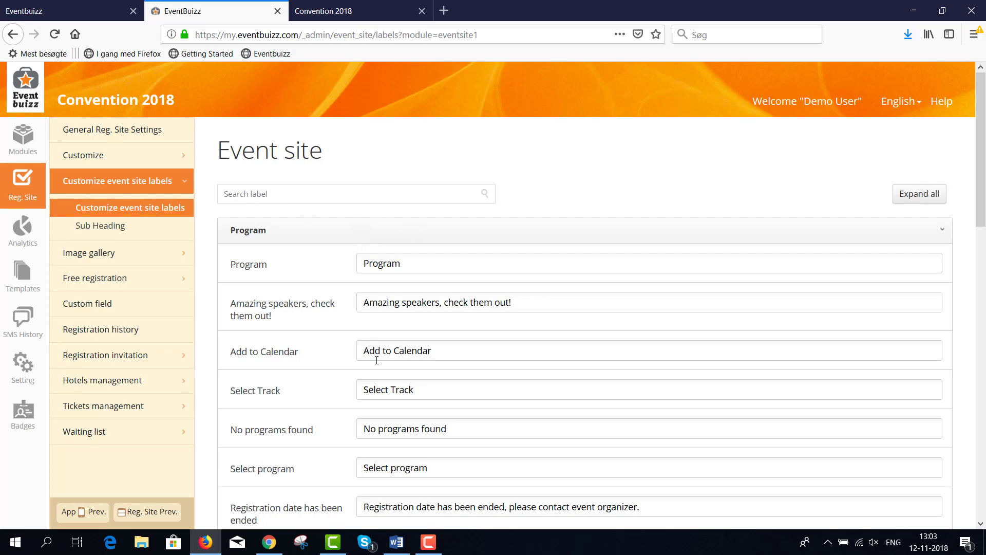
pyautogui.scroll(-4, 377, 359)
pyautogui.moveTo(457, 288); pyautogui.dragTo(358, 296)
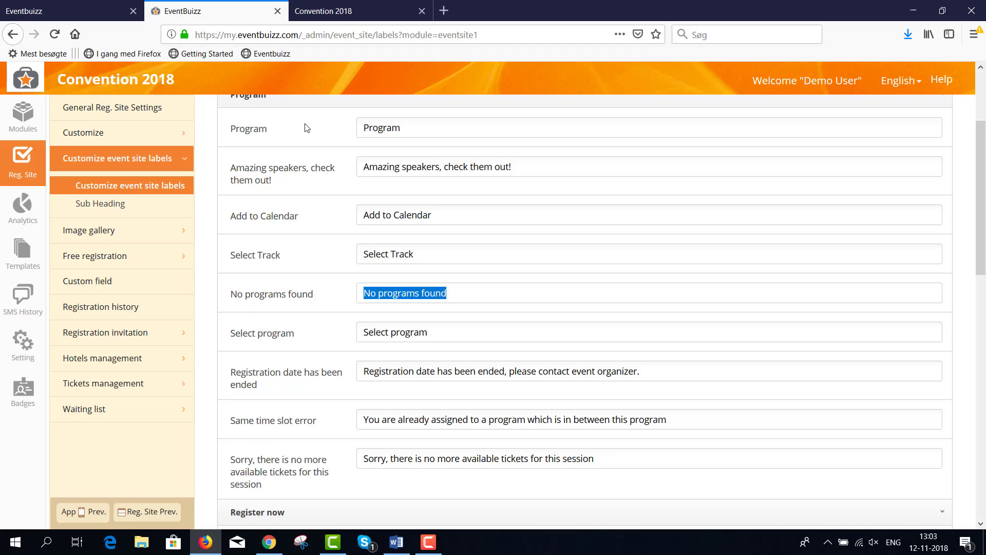
pyautogui.click(338, 17)
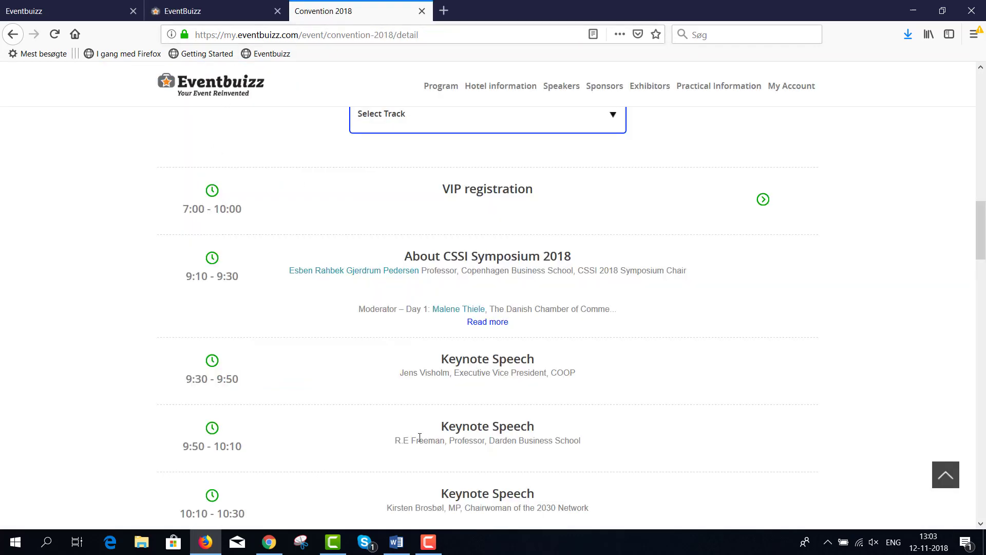
pyautogui.scroll(2, 526, 273)
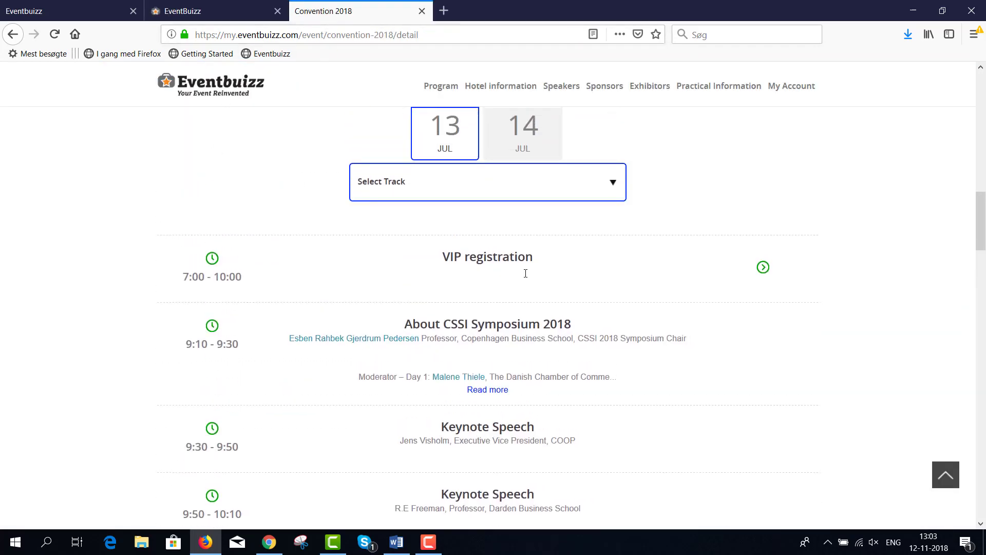
pyautogui.scroll(2, 525, 273)
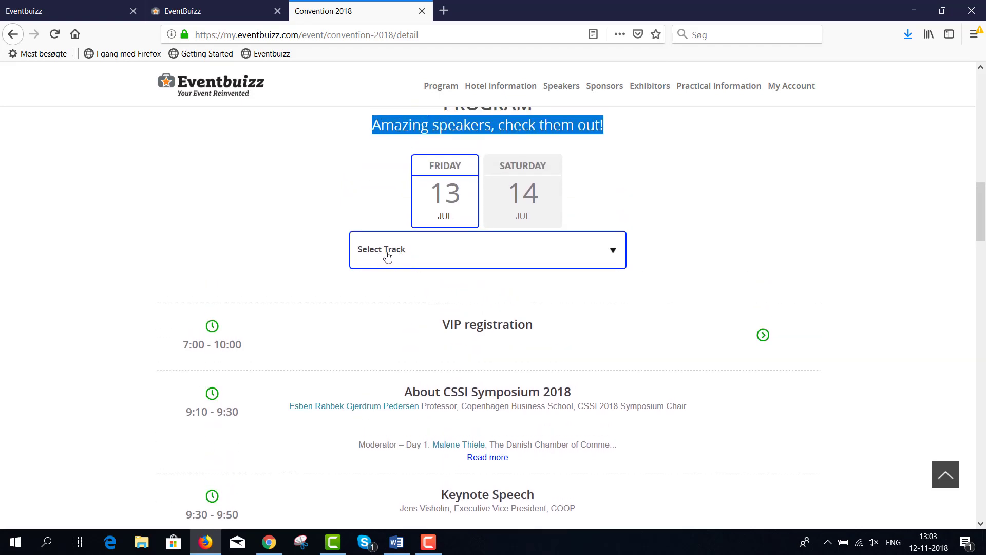
pyautogui.click(216, 17)
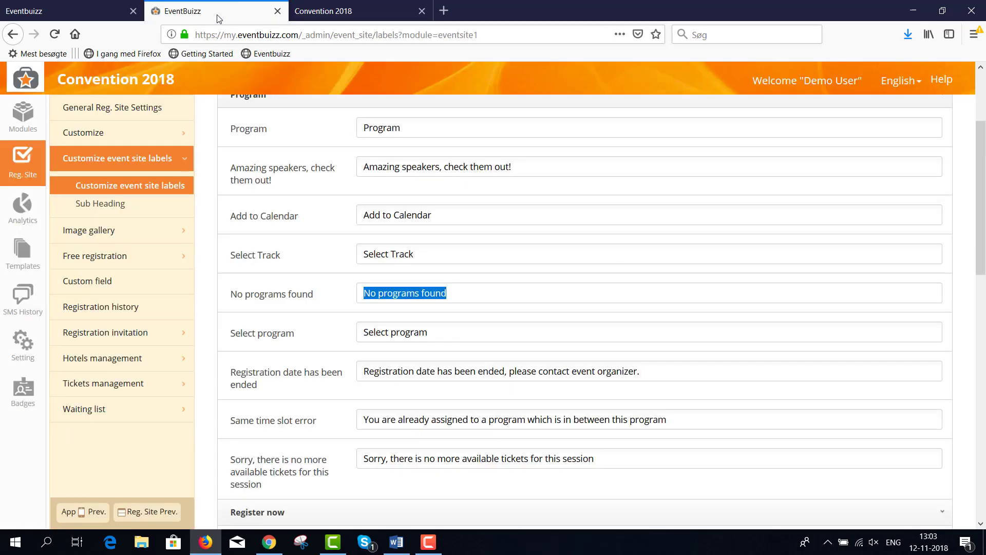
pyautogui.scroll(3, 383, 319)
pyautogui.moveTo(420, 322); pyautogui.dragTo(350, 323)
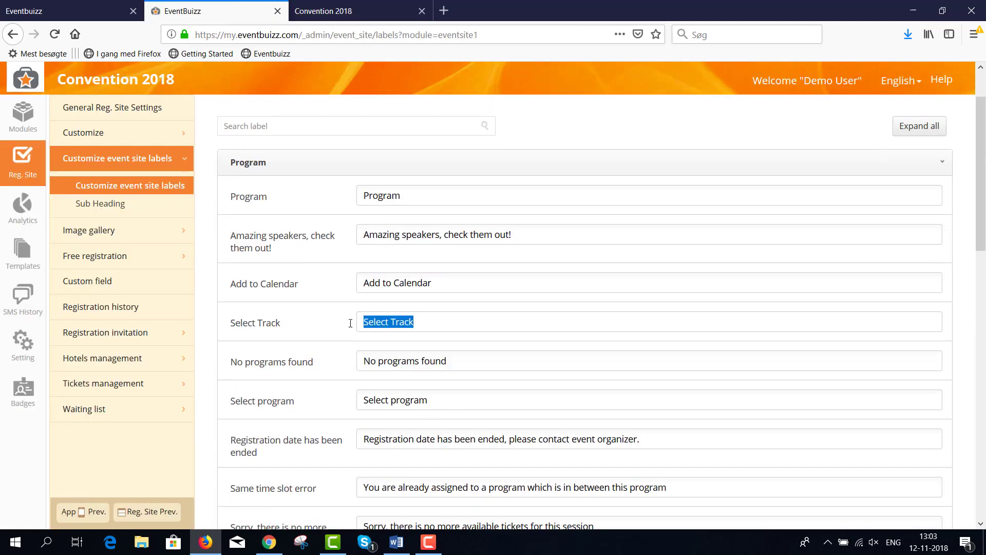
pyautogui.scroll(2, 322, 320)
pyautogui.click(247, 194)
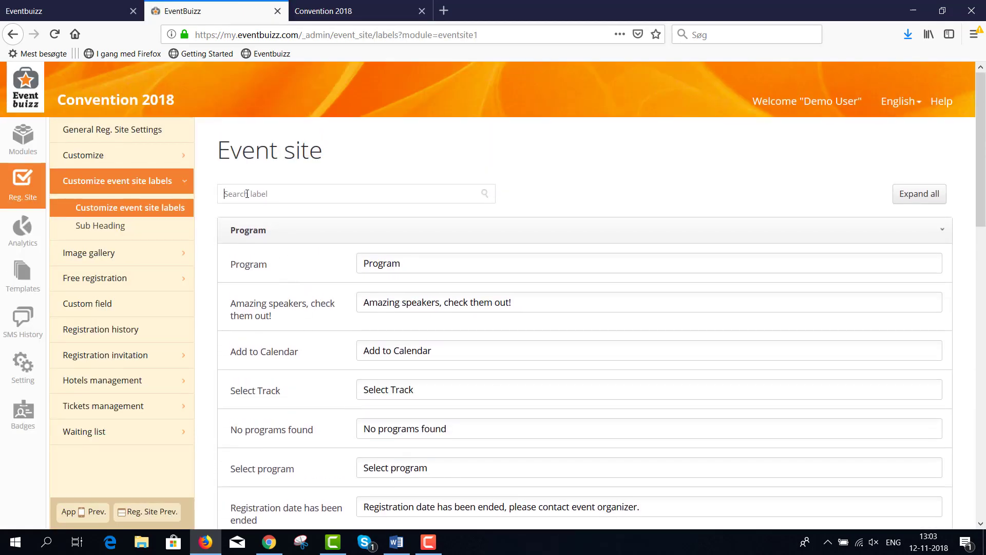
# Step: Filter labels by 'tra', change the Select Track label to 'Select subject:' and save
pyautogui.write('track')
pyautogui.click(485, 194)
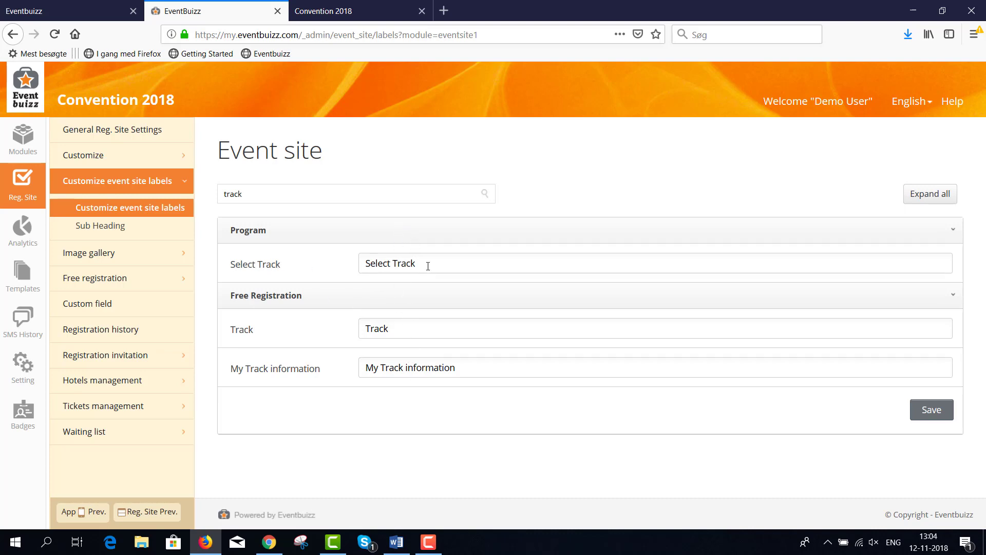
pyautogui.tripleClick(394, 263)
pyautogui.click(397, 262)
pyautogui.press('Delete')
pyautogui.press('Delete')
pyautogui.press('Delete')
pyautogui.click(923, 412)
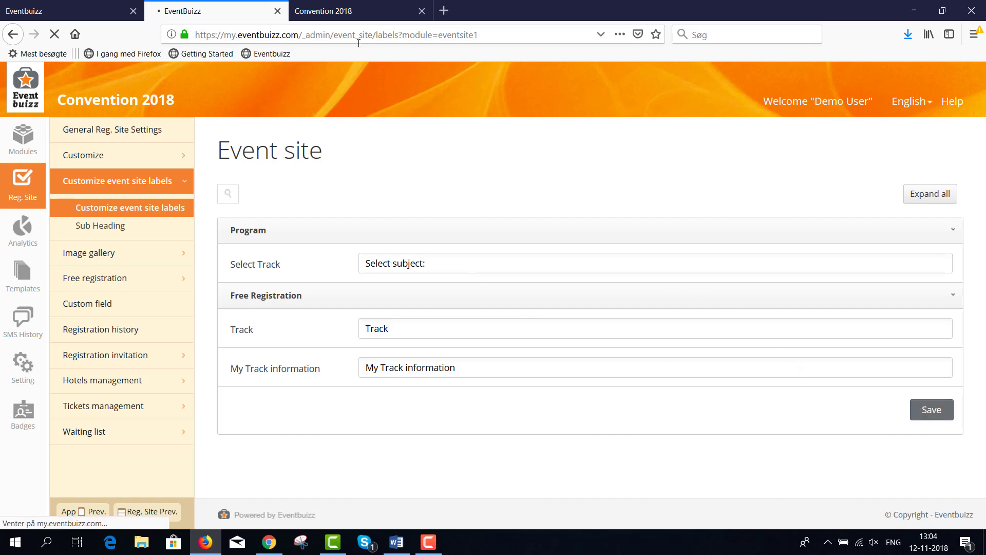
pyautogui.click(341, 15)
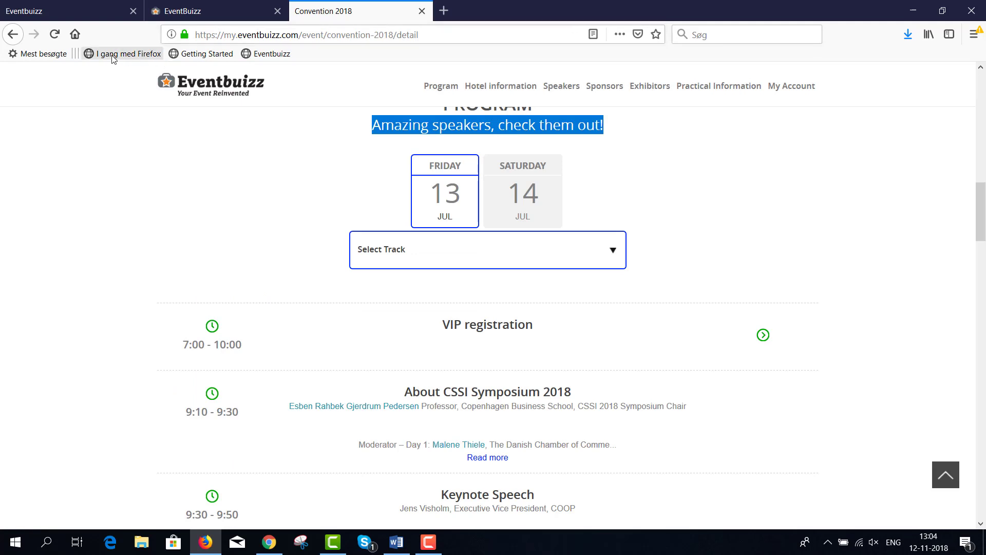
# Step: Reload the event page to confirm 'Select subject:' and scroll down to Register Now
pyautogui.click(54, 37)
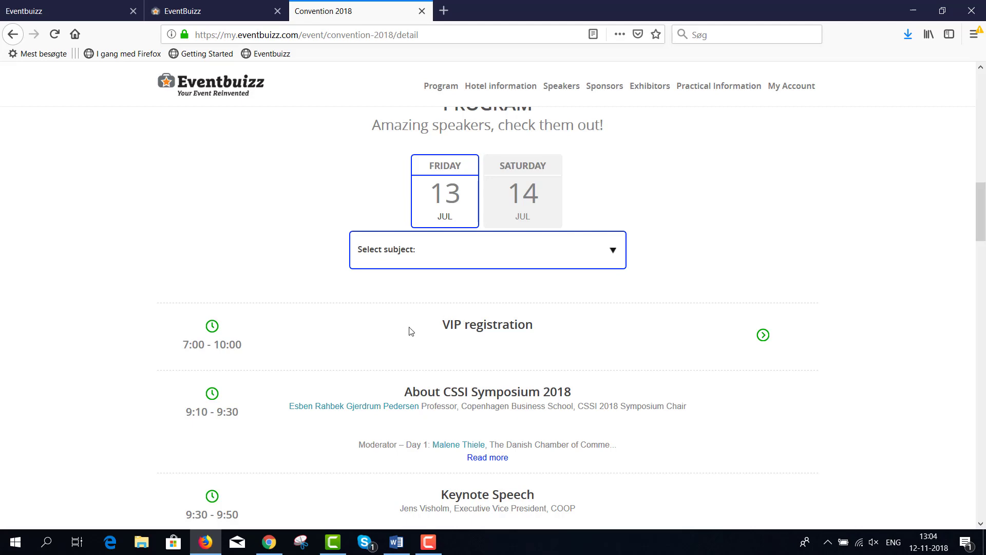
pyautogui.scroll(-4, 524, 374)
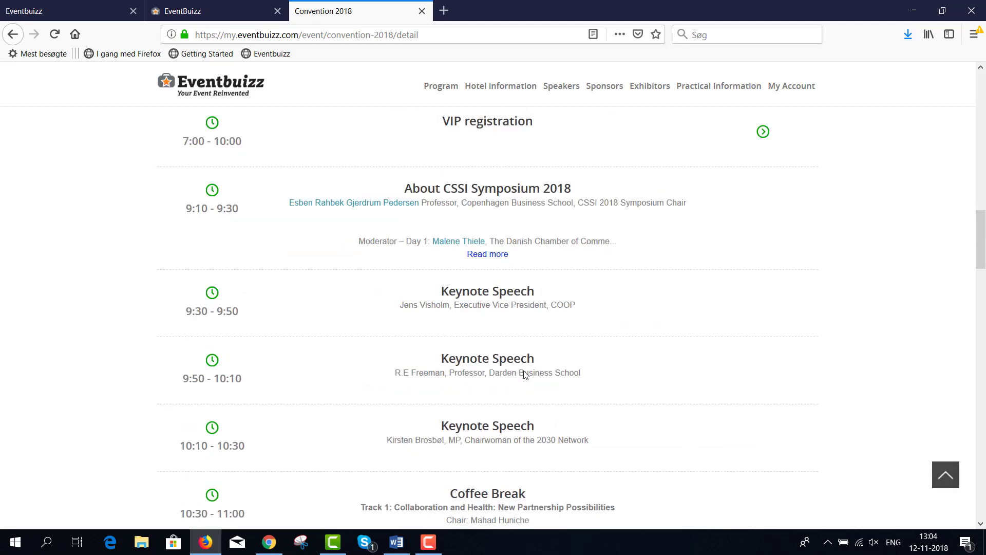
pyautogui.scroll(-10, 525, 374)
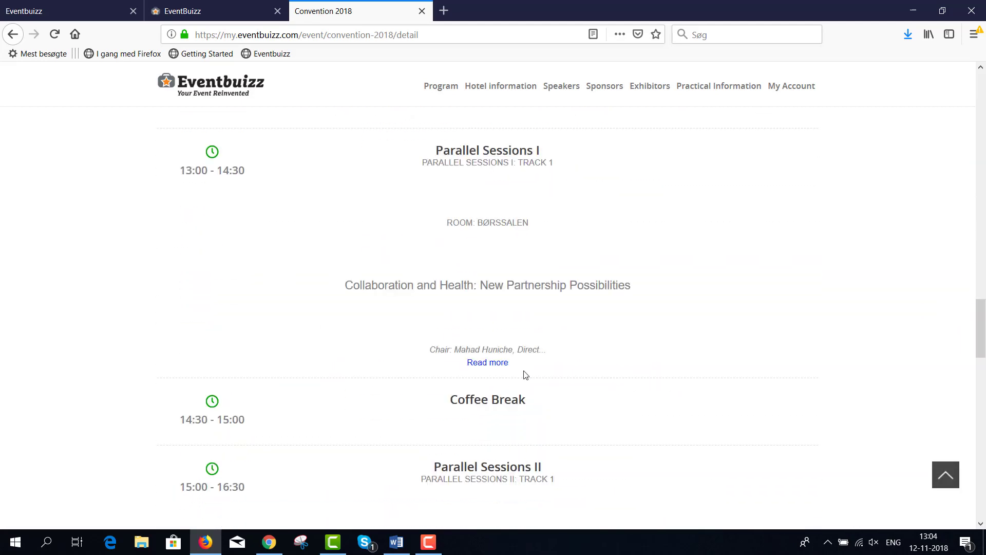
pyautogui.scroll(-13, 525, 374)
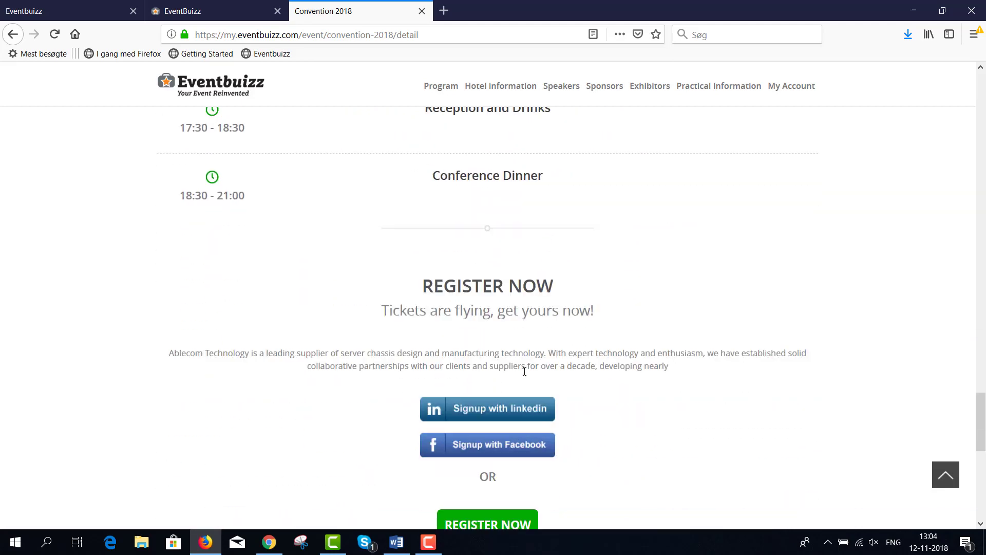
pyautogui.scroll(-4, 524, 373)
pyautogui.scroll(1, 523, 370)
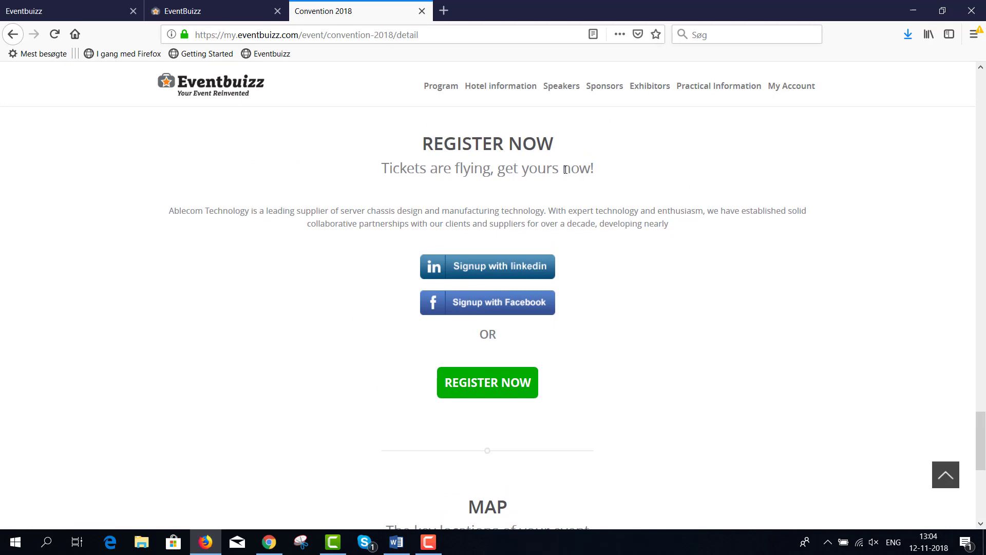
# Step: Select the word 'Ablecom' in the Register Now description paragraph
pyautogui.moveTo(595, 169); pyautogui.dragTo(390, 170)
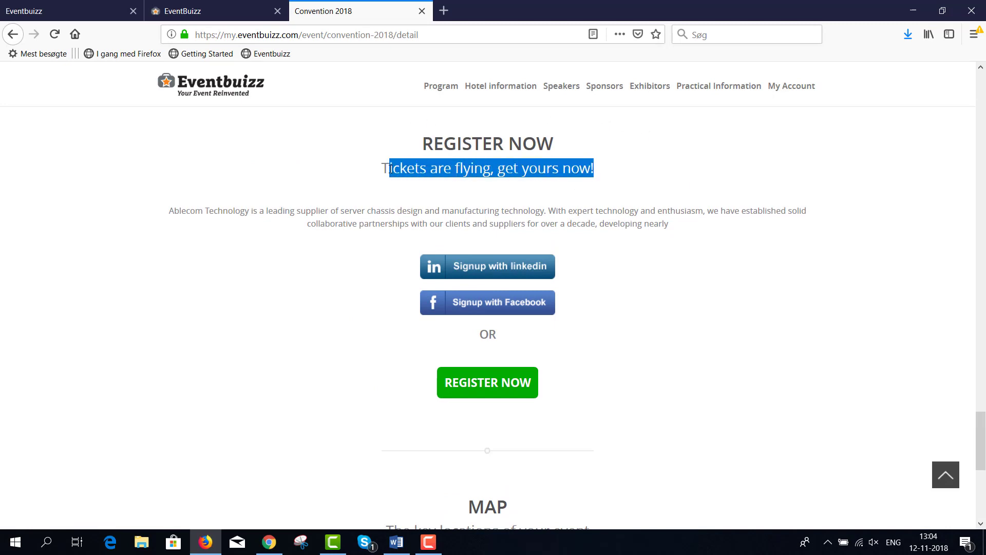
pyautogui.moveTo(170, 211); pyautogui.dragTo(675, 229)
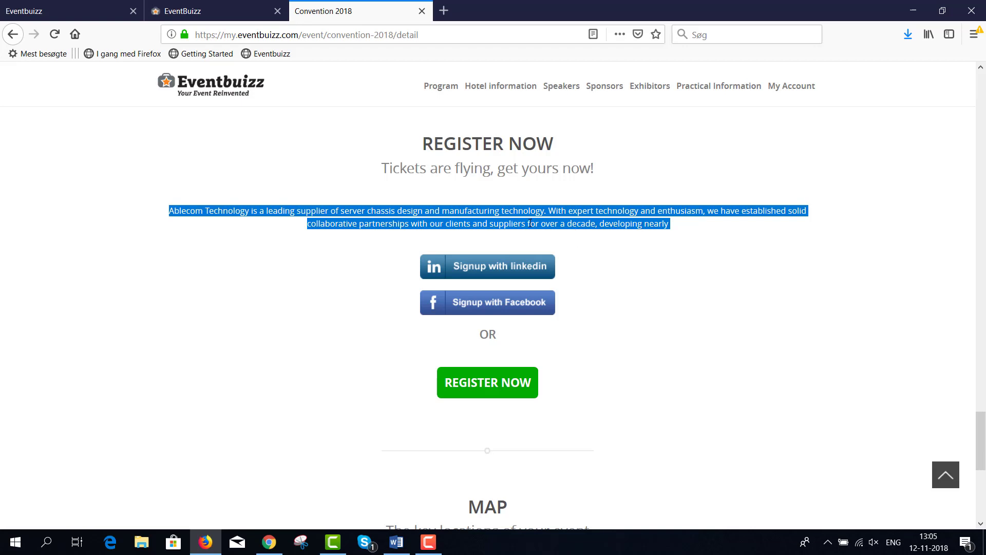
pyautogui.click(234, 207)
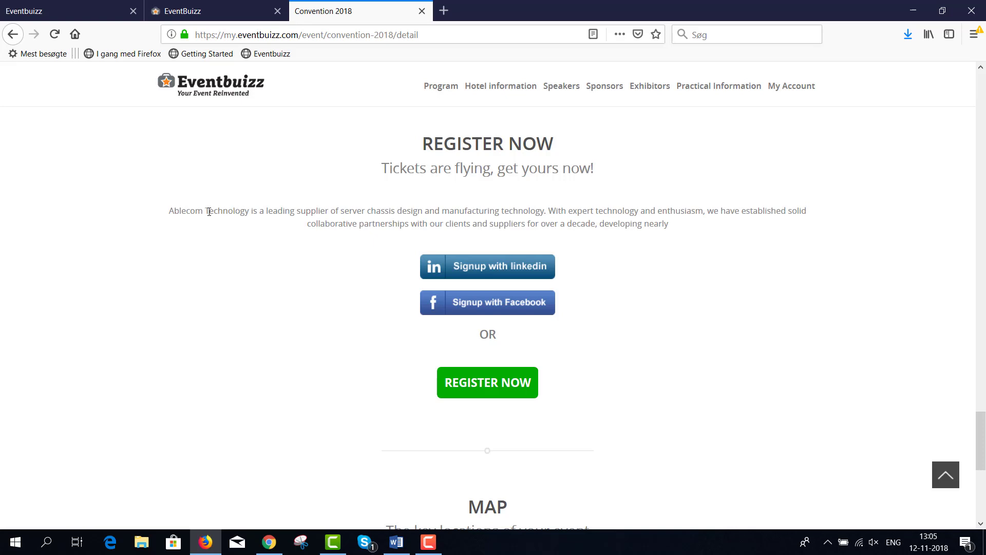
pyautogui.moveTo(204, 211); pyautogui.dragTo(169, 212)
pyautogui.hotkey('ctrl', 'c')
# Step: Search the admin labels for 'Ablecom', clear the Register Now Description field, and save
pyautogui.click(180, 16)
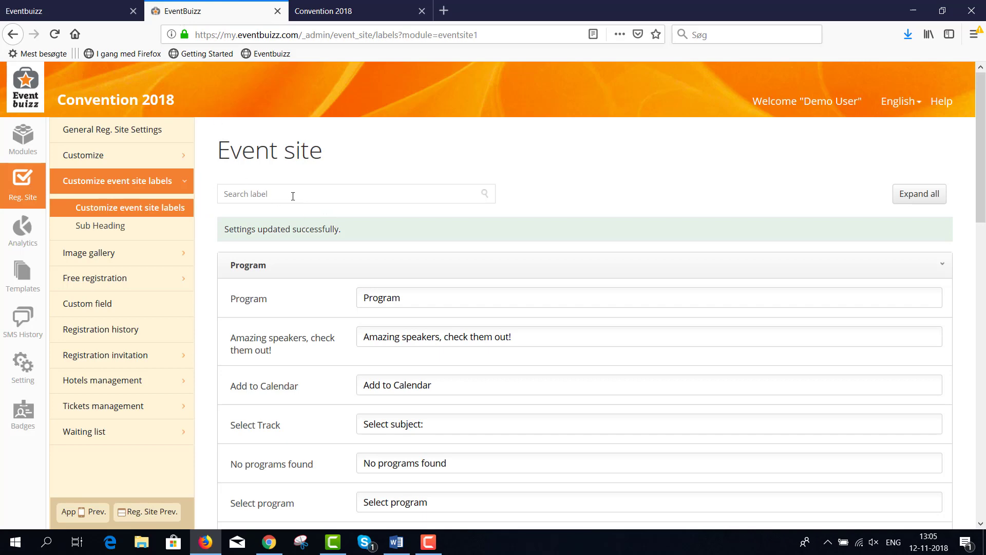
pyautogui.click(292, 196)
pyautogui.hotkey('ctrl', 'v')
pyautogui.click(485, 196)
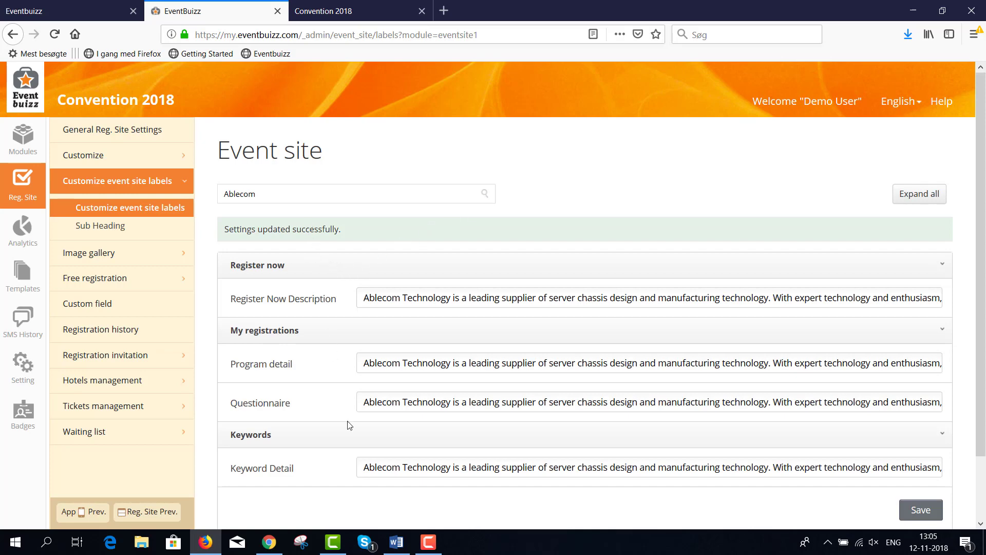
pyautogui.scroll(-2, 349, 425)
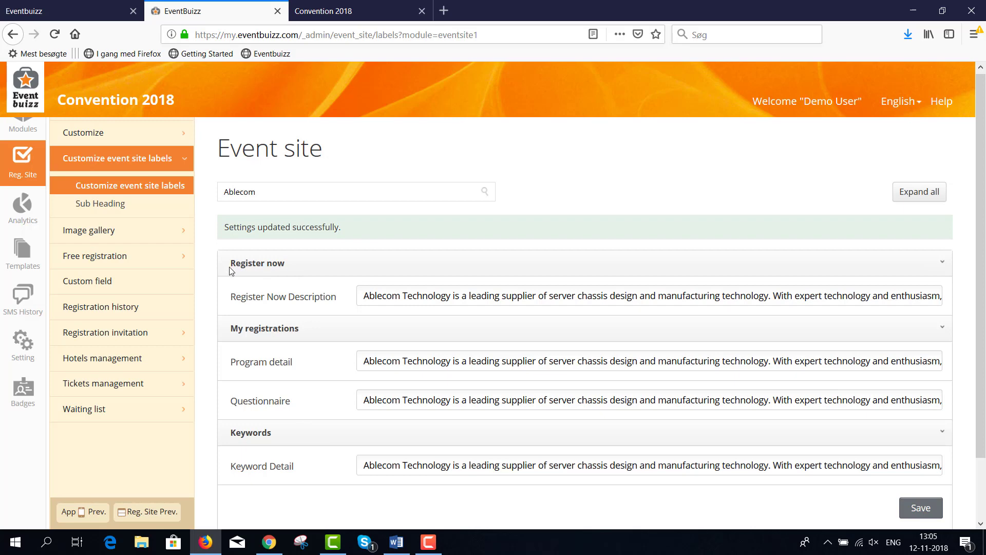
pyautogui.moveTo(364, 295); pyautogui.dragTo(955, 296)
pyautogui.press('Delete')
pyautogui.press('Delete')
pyautogui.press('Delete')
pyautogui.press('Delete')
pyautogui.press('Delete')
pyautogui.press('Delete')
pyautogui.press('Delete')
pyautogui.press('Delete')
pyautogui.press('Delete')
pyautogui.press('Delete')
pyautogui.press('Delete')
pyautogui.press('Delete')
pyautogui.press('Delete')
pyautogui.press('Delete')
pyautogui.press('Delete')
pyautogui.press('Delete')
pyautogui.press('Delete')
pyautogui.press('Delete')
pyautogui.press('Delete')
pyautogui.press('Delete')
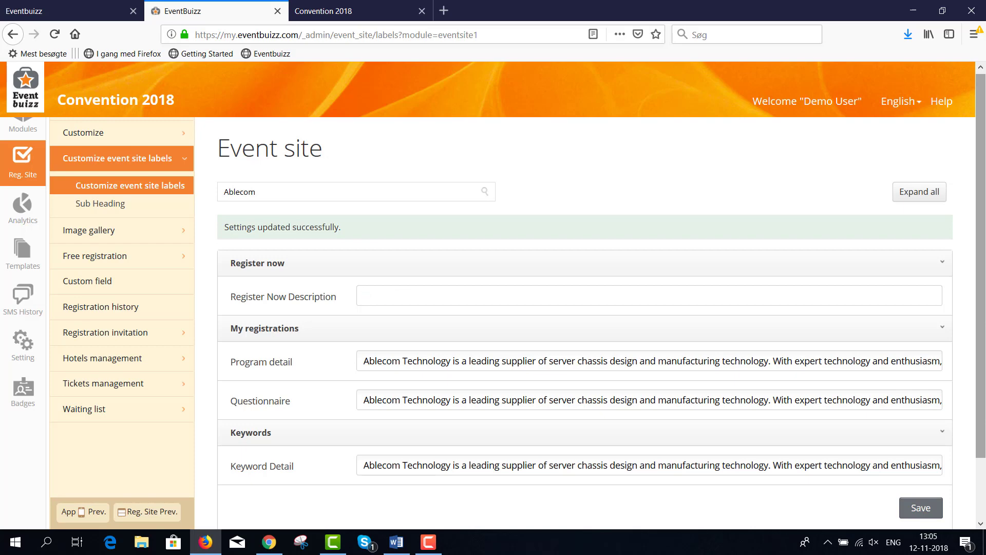
pyautogui.click(920, 508)
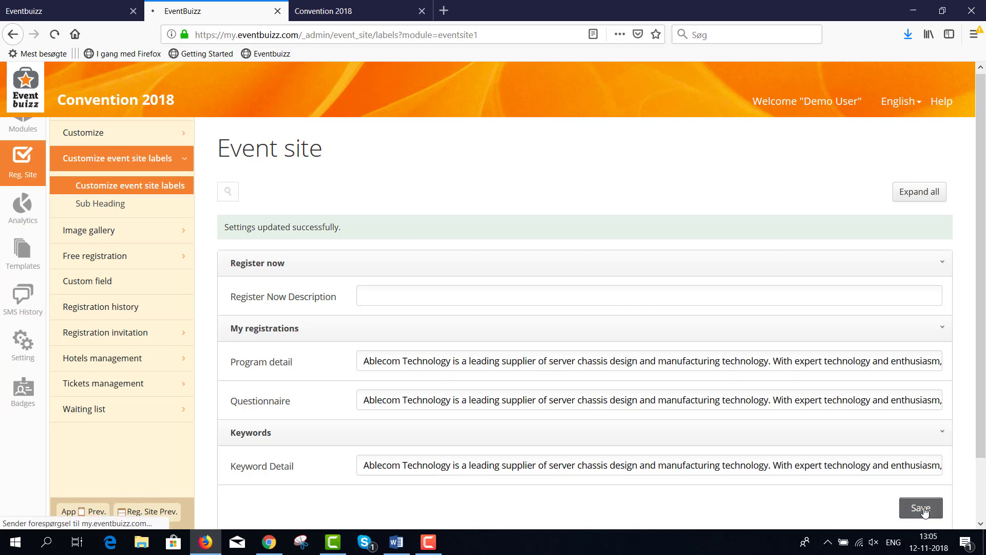
pyautogui.click(343, 13)
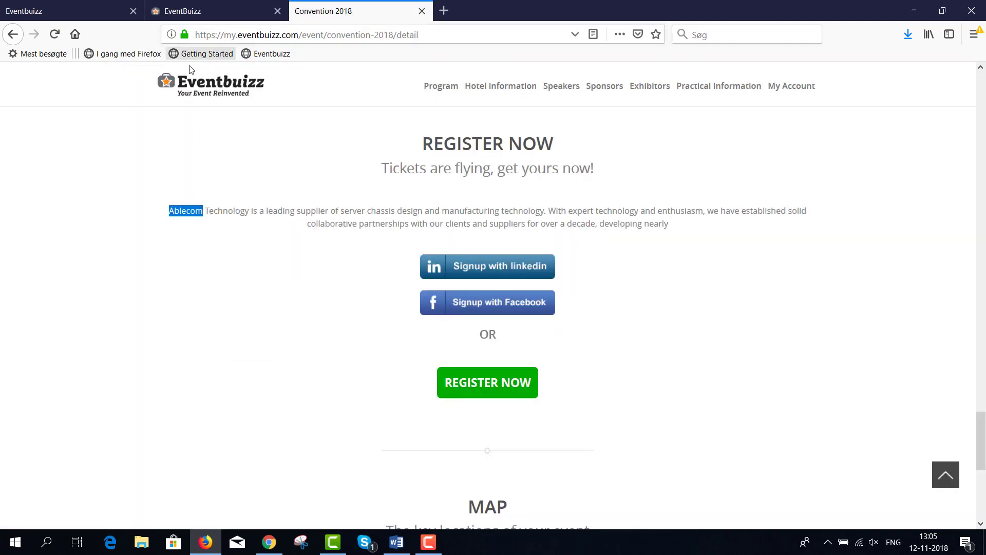
pyautogui.click(55, 35)
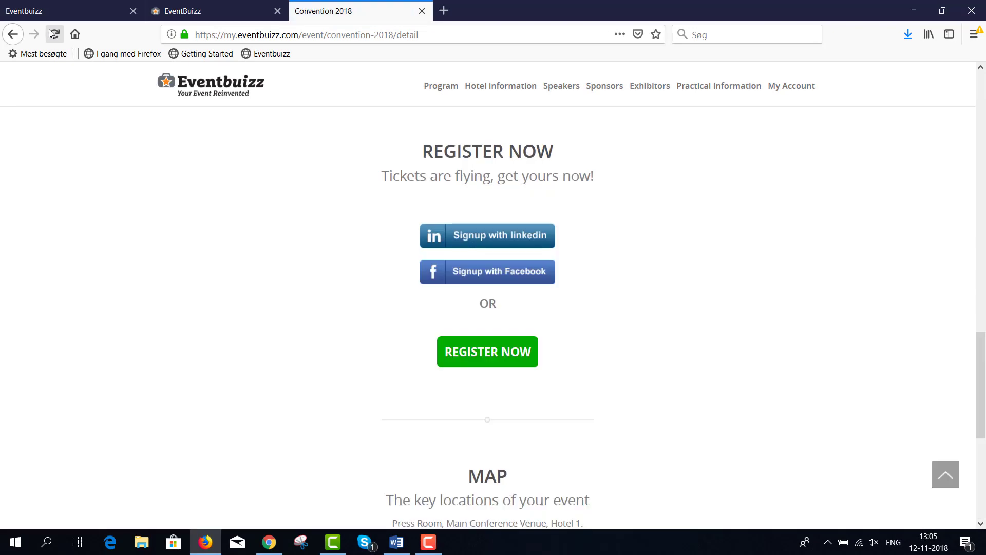
pyautogui.scroll(-15, 616, 315)
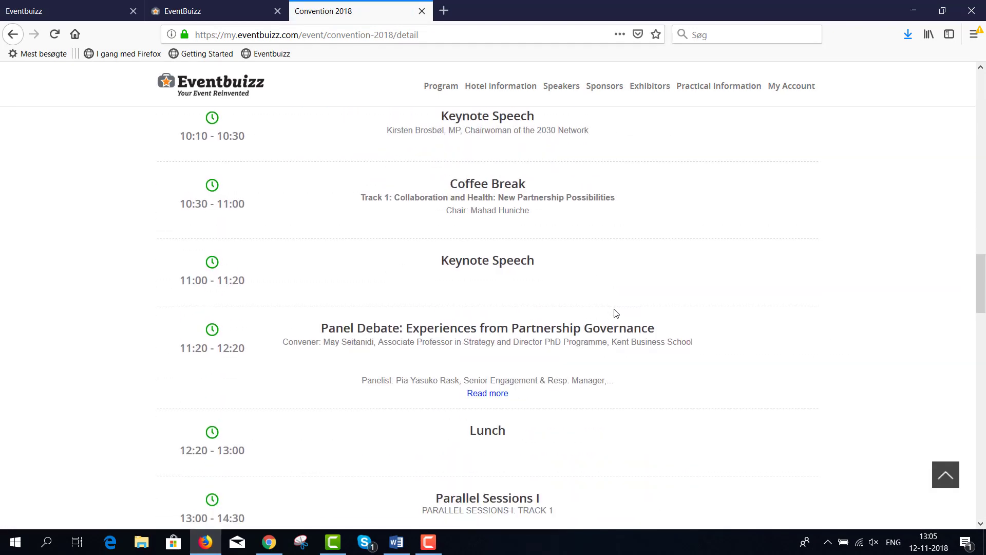
pyautogui.scroll(-15, 617, 313)
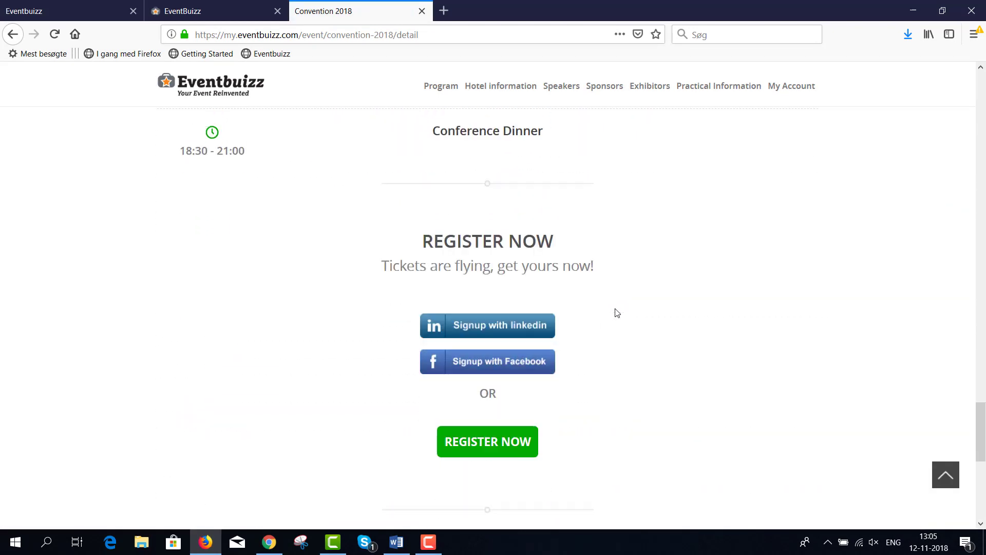
pyautogui.scroll(2, 557, 222)
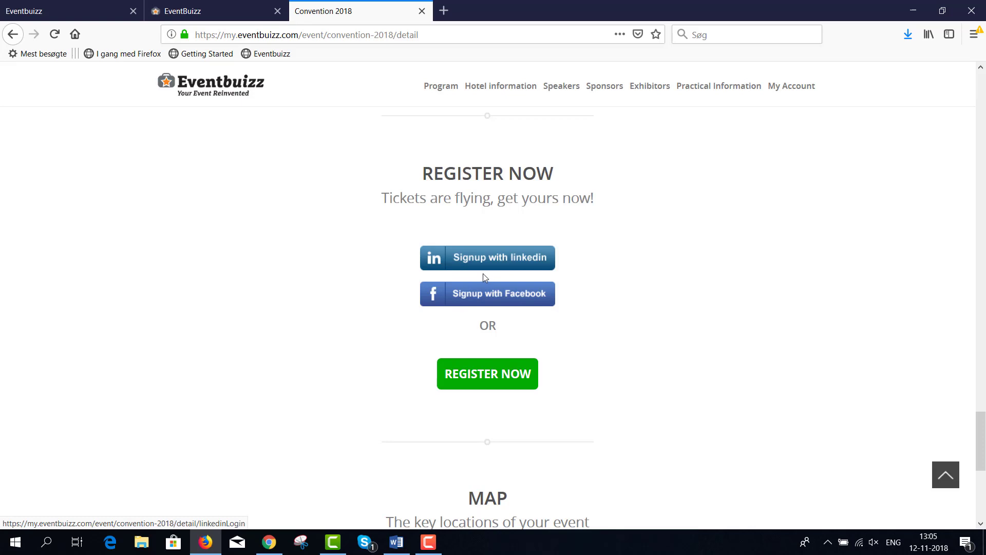
pyautogui.click(226, 17)
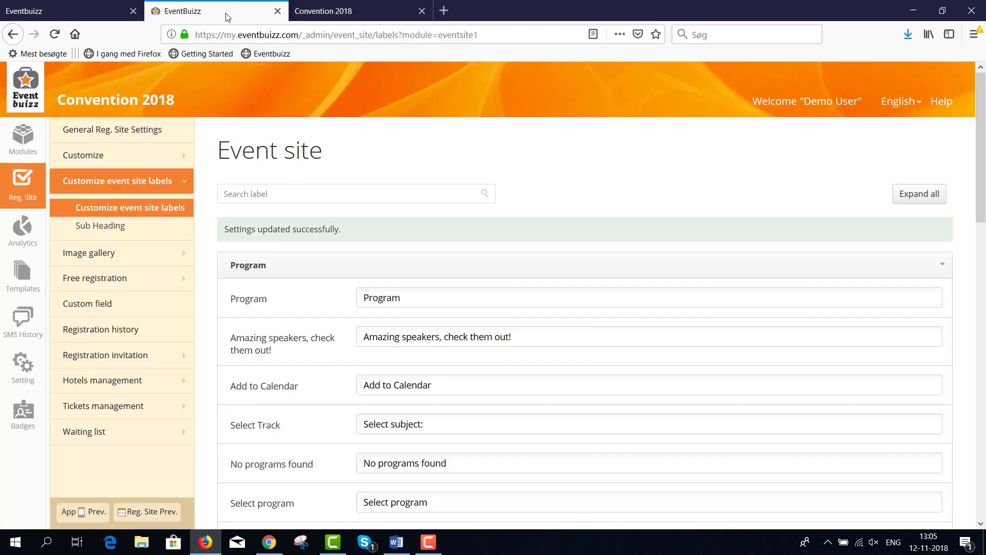
# Step: Switch off LinkedIn and Facebook registration in General Reg. Site Settings and save
pyautogui.click(132, 135)
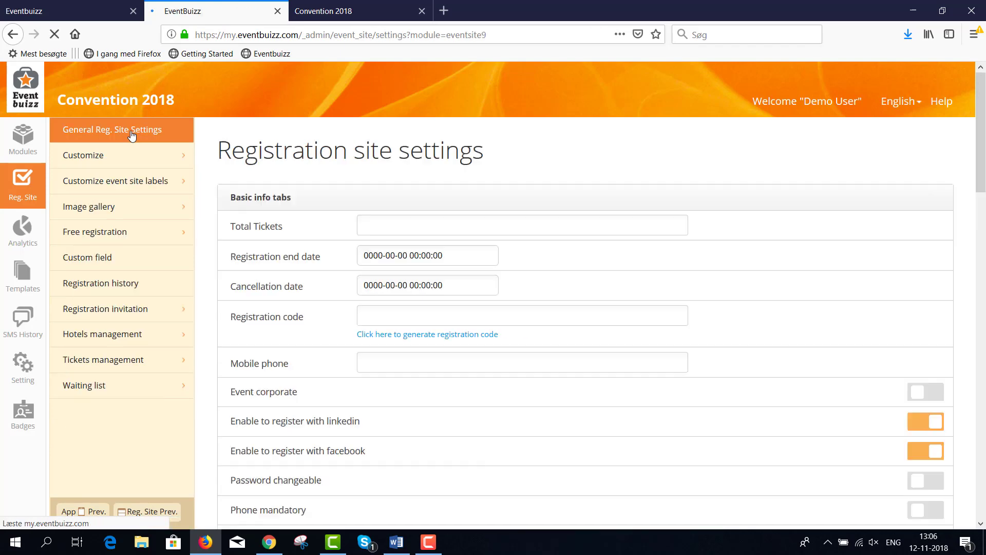
pyautogui.scroll(-3, 548, 237)
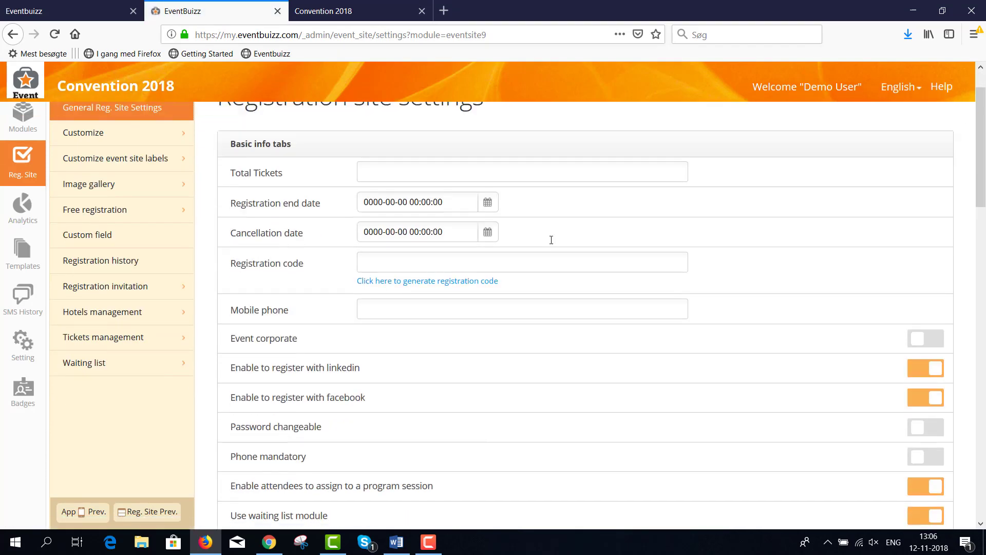
pyautogui.moveTo(365, 292); pyautogui.dragTo(232, 294)
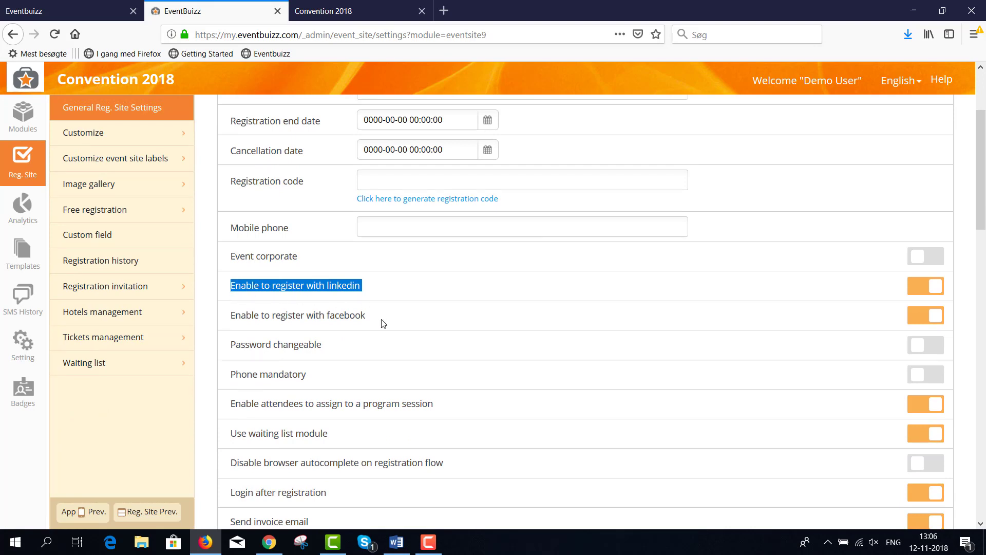
pyautogui.moveTo(367, 317); pyautogui.dragTo(228, 317)
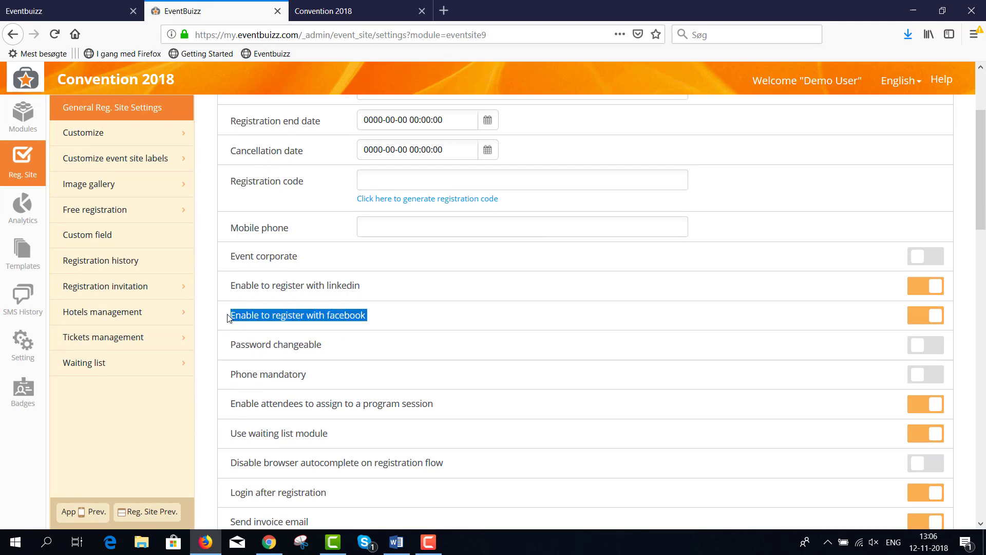
pyautogui.click(914, 289)
pyautogui.click(919, 323)
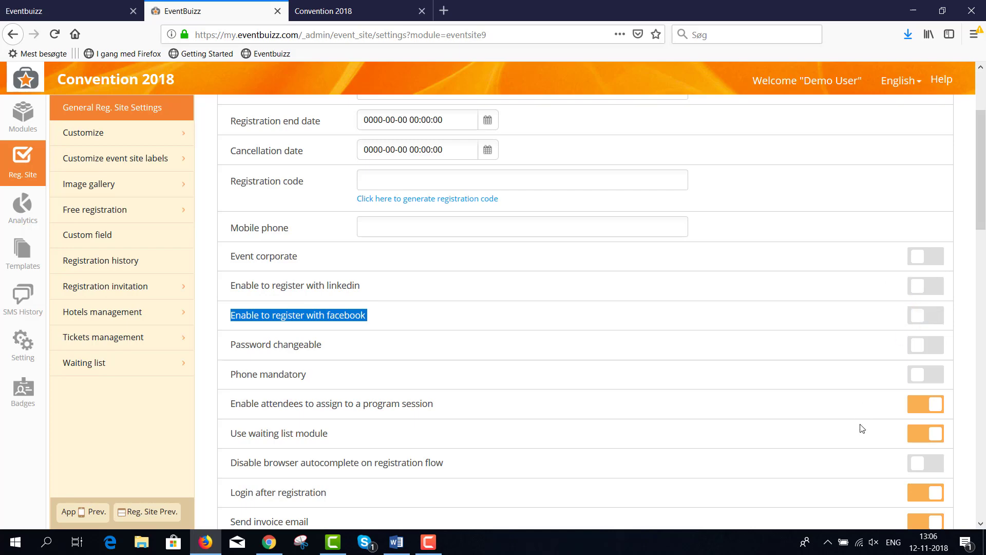
pyautogui.scroll(-15, 863, 432)
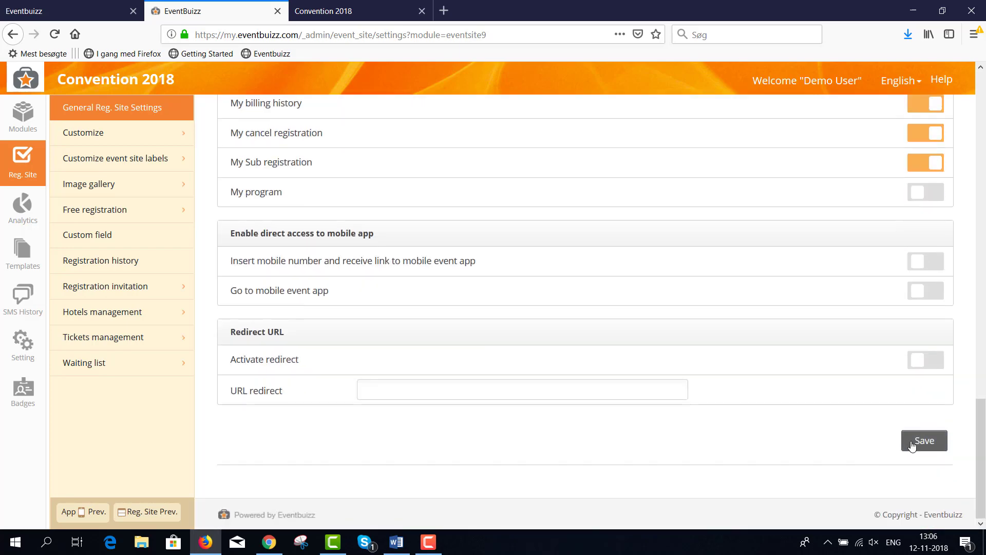
pyautogui.click(912, 445)
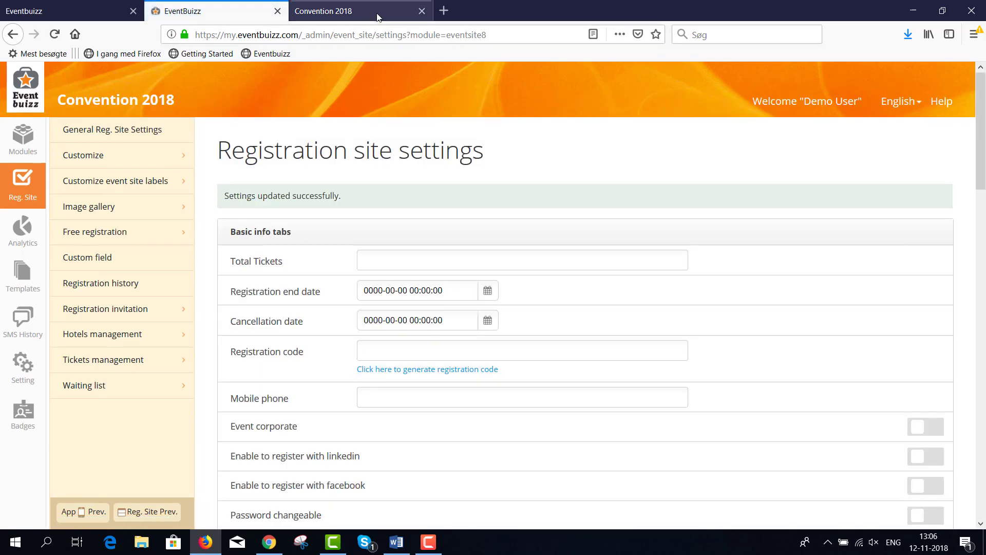
# Step: Reload the Convention 2018 event page and scroll through its program to the Map section
pyautogui.click(378, 17)
pyautogui.click(55, 35)
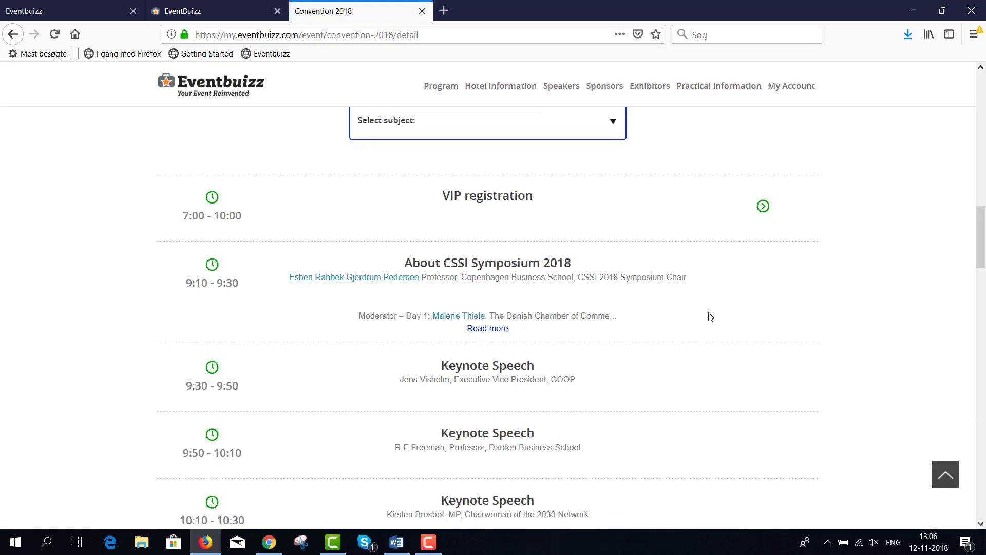
pyautogui.scroll(-12, 710, 316)
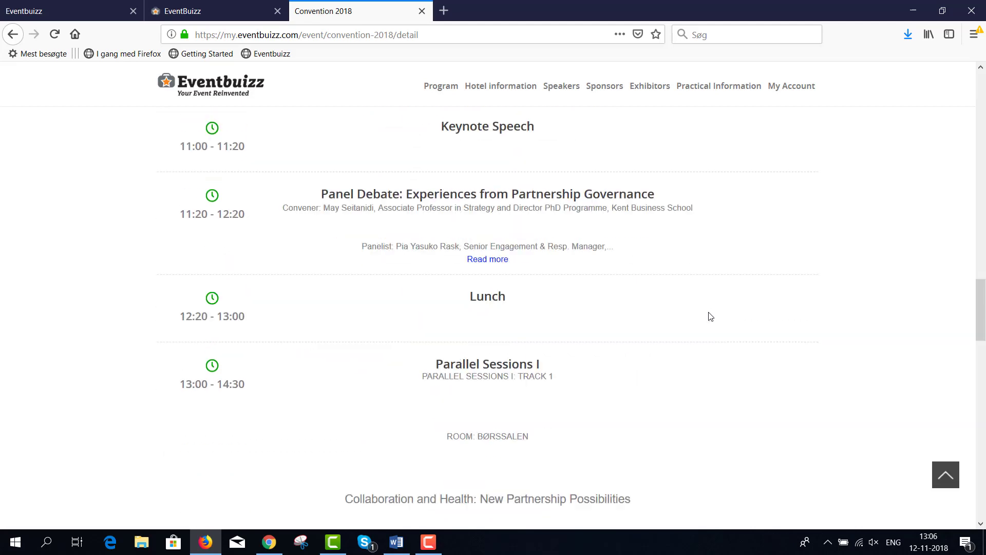
pyautogui.scroll(-14, 710, 316)
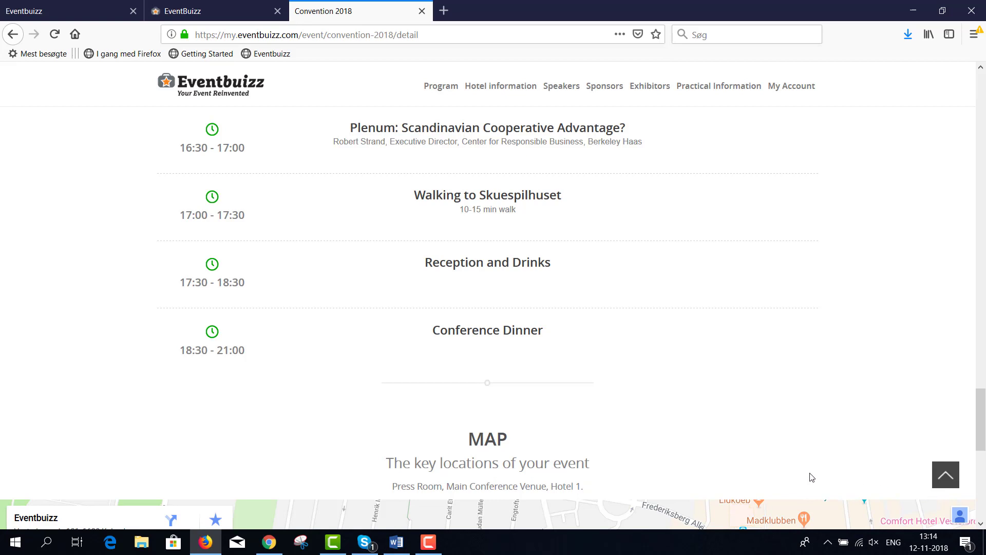
# Step: Set Total Tickets to 100 and the registration end date to 01-12-2018, then save
pyautogui.click(206, 12)
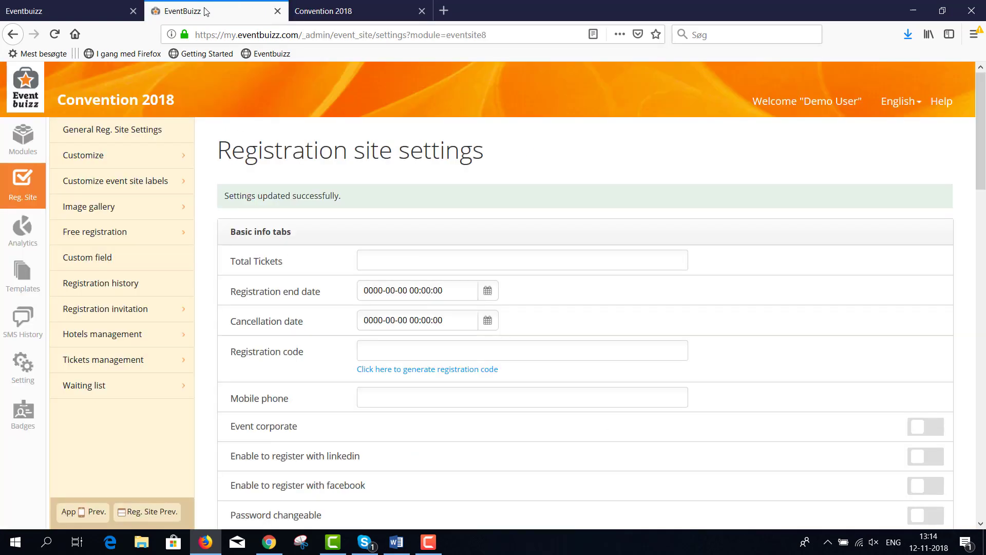
pyautogui.click(375, 261)
pyautogui.write('100')
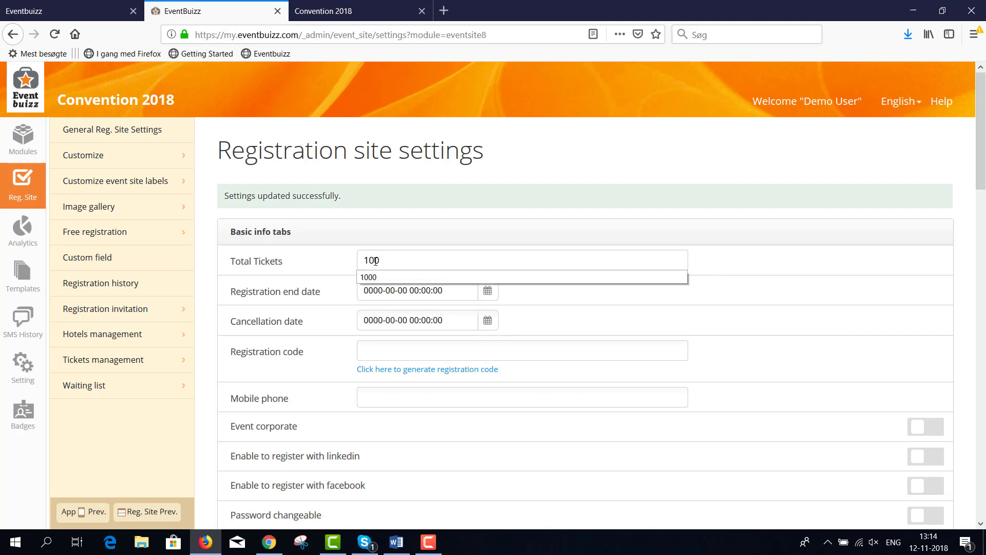
pyautogui.click(375, 290)
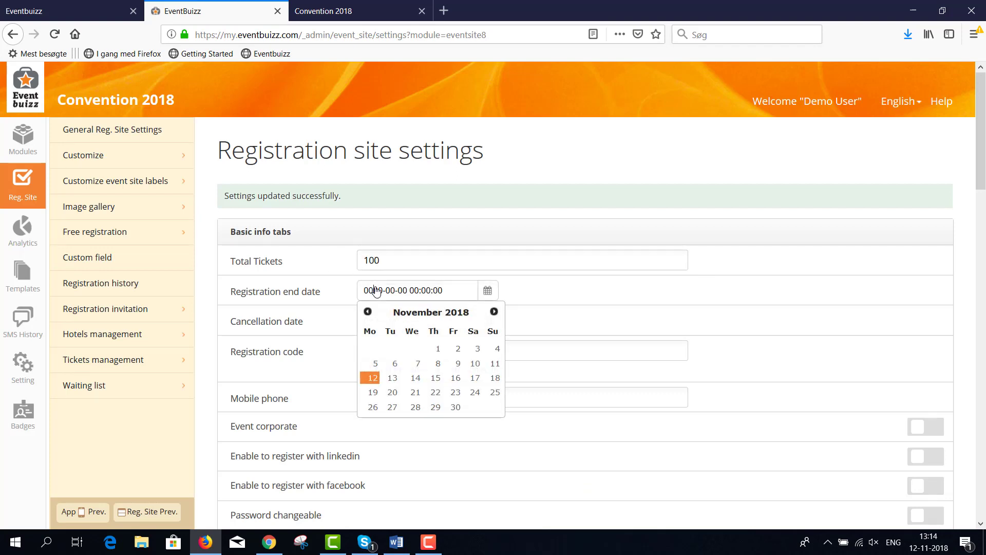
pyautogui.click(494, 311)
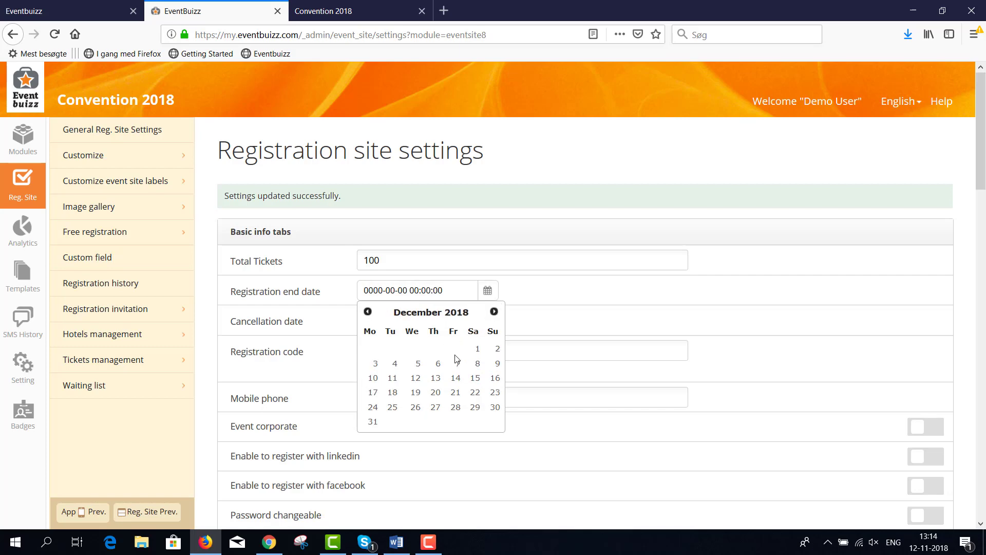
pyautogui.click(478, 349)
pyautogui.scroll(-15, 924, 385)
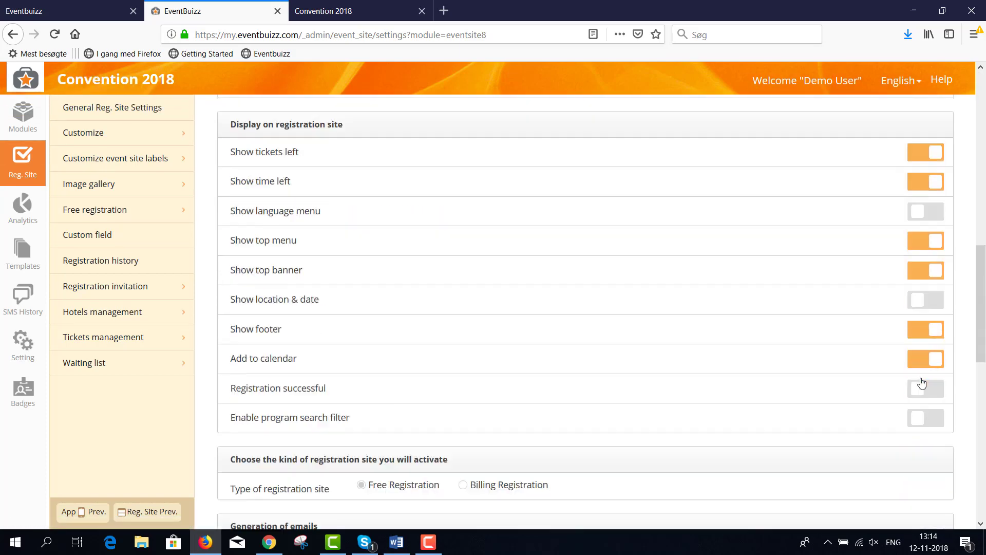
pyautogui.click(925, 440)
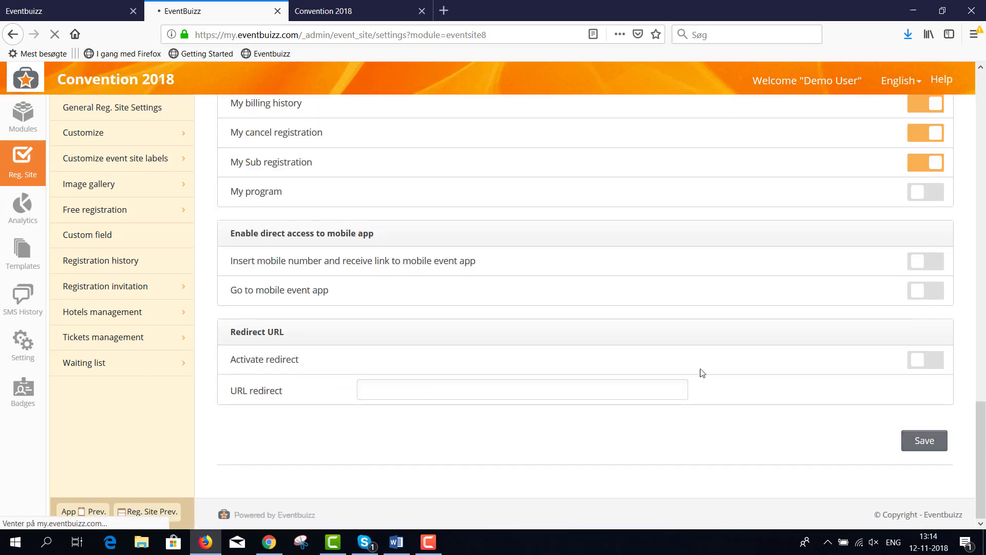
pyautogui.click(350, 10)
# Step: Reload the event page and check Register Now shows 100 tickets left until 1 December 2018
pyautogui.click(55, 34)
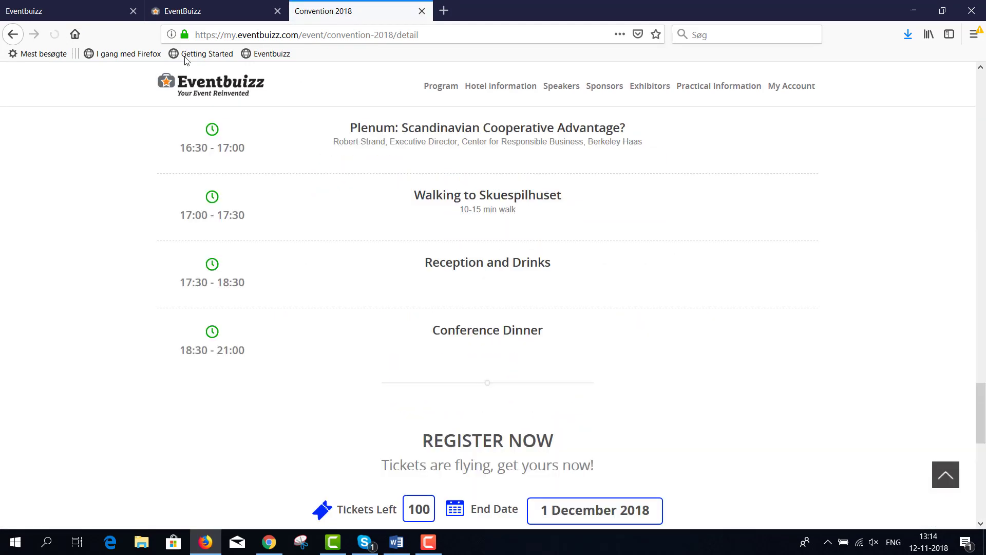
pyautogui.scroll(-4, 648, 216)
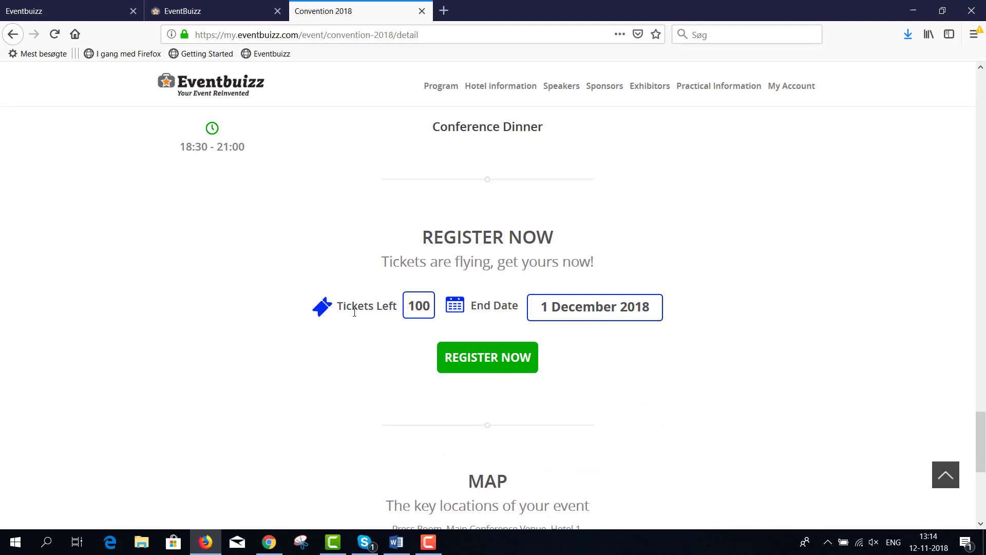
pyautogui.moveTo(395, 311); pyautogui.dragTo(343, 307)
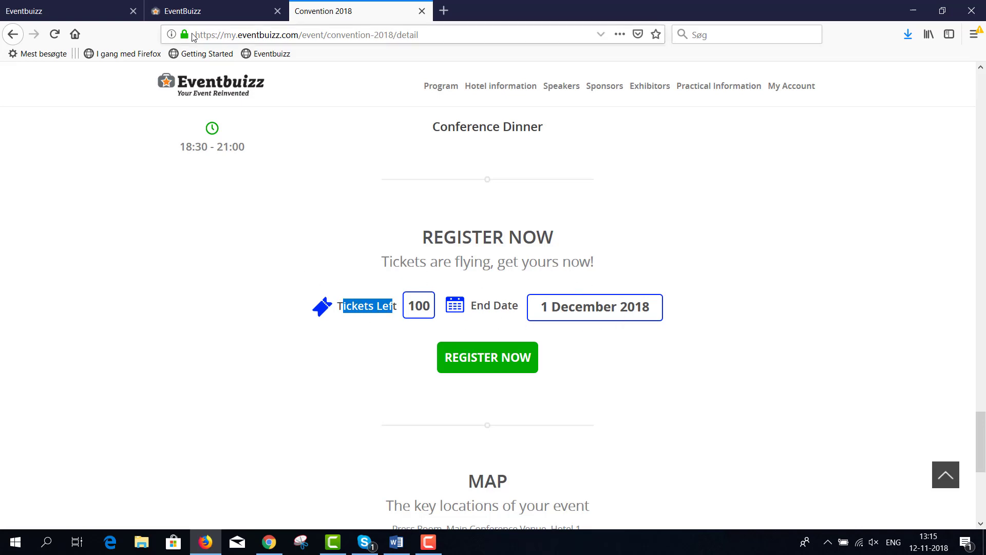
pyautogui.click(195, 15)
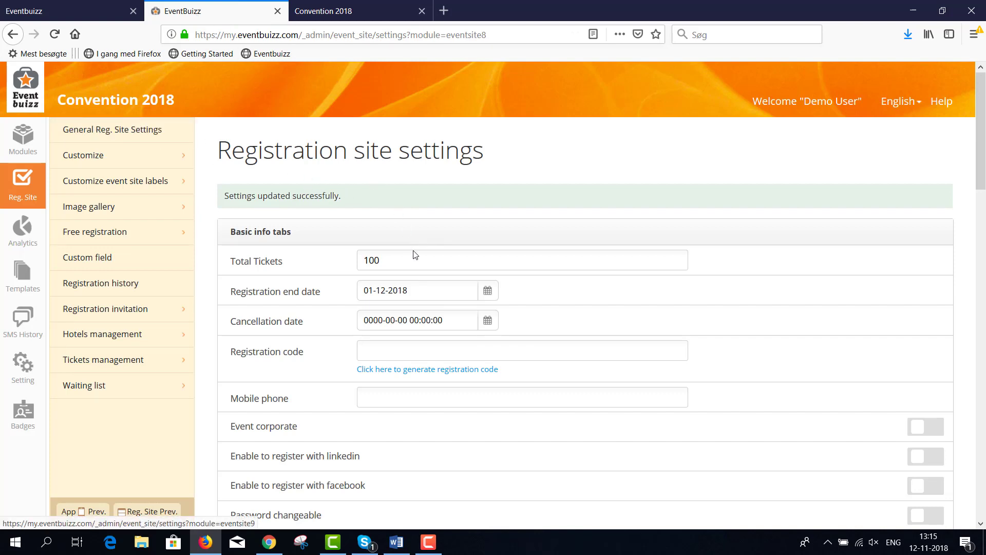
# Step: Switch off 'Show time left' under Display on registration site and save the settings
pyautogui.scroll(-5, 414, 252)
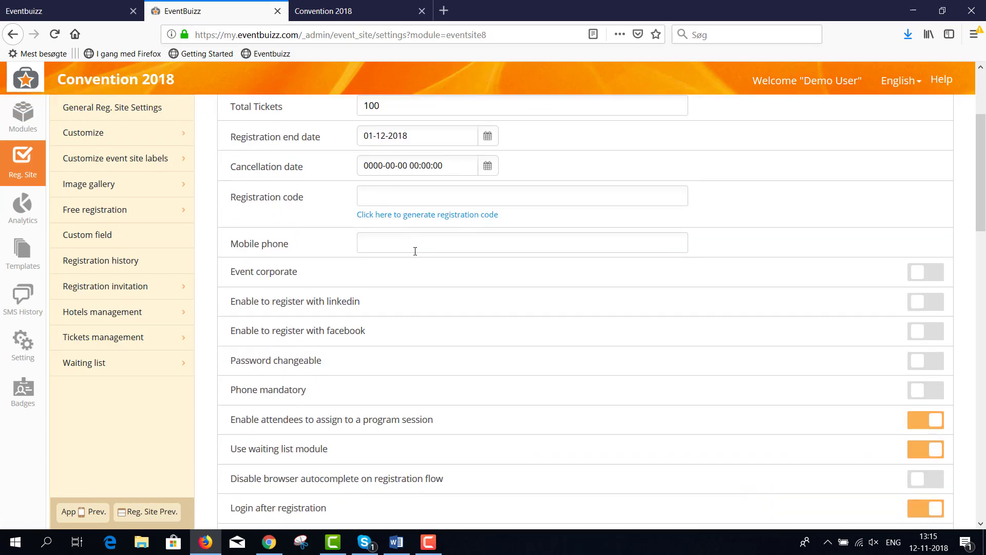
pyautogui.scroll(-5, 415, 251)
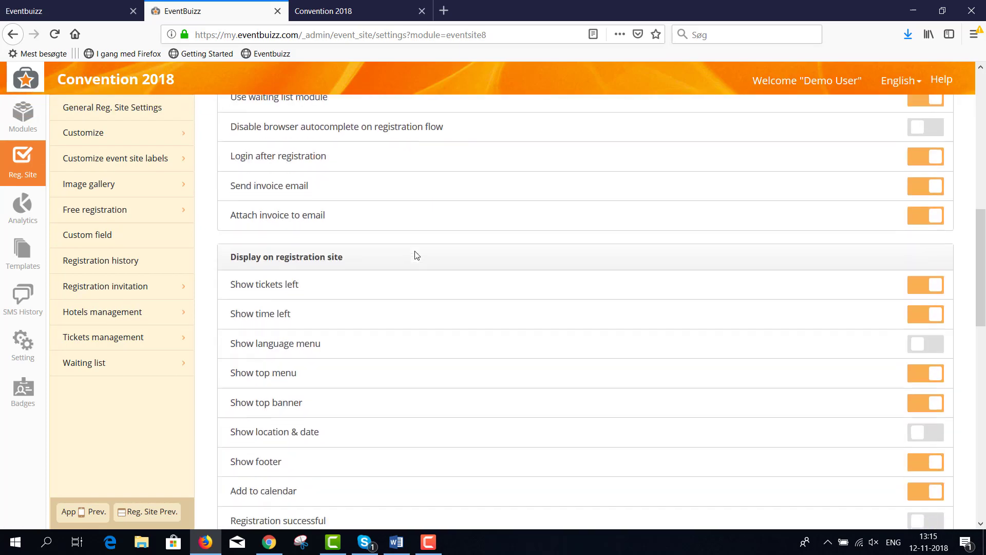
pyautogui.moveTo(344, 221); pyautogui.dragTo(294, 250)
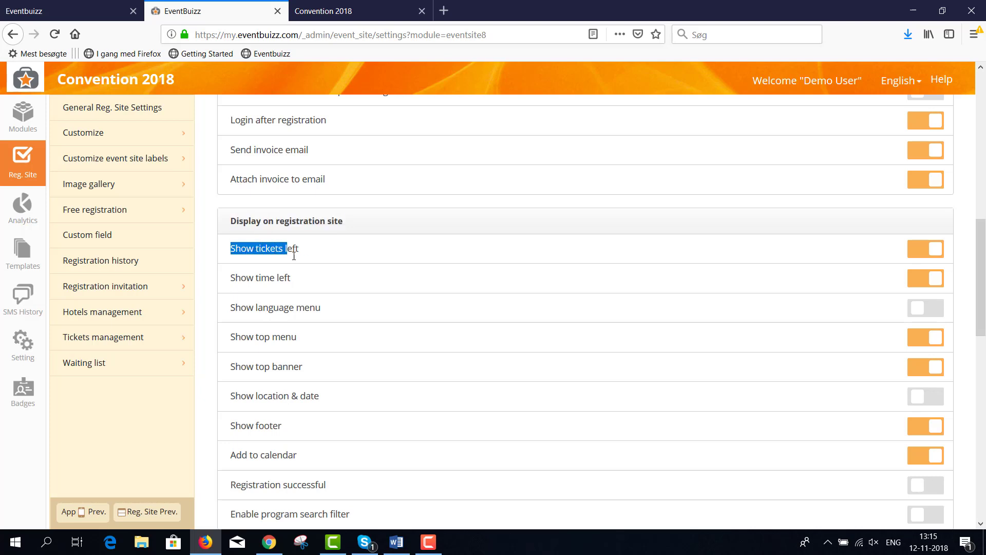
pyautogui.click(295, 257)
pyautogui.moveTo(234, 281); pyautogui.dragTo(303, 280)
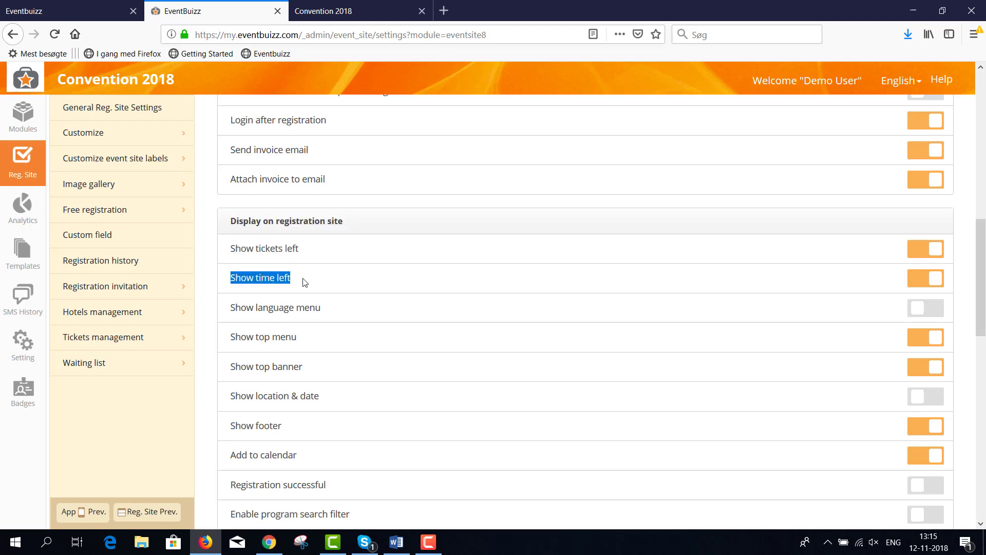
pyautogui.click(917, 283)
pyautogui.scroll(-12, 868, 437)
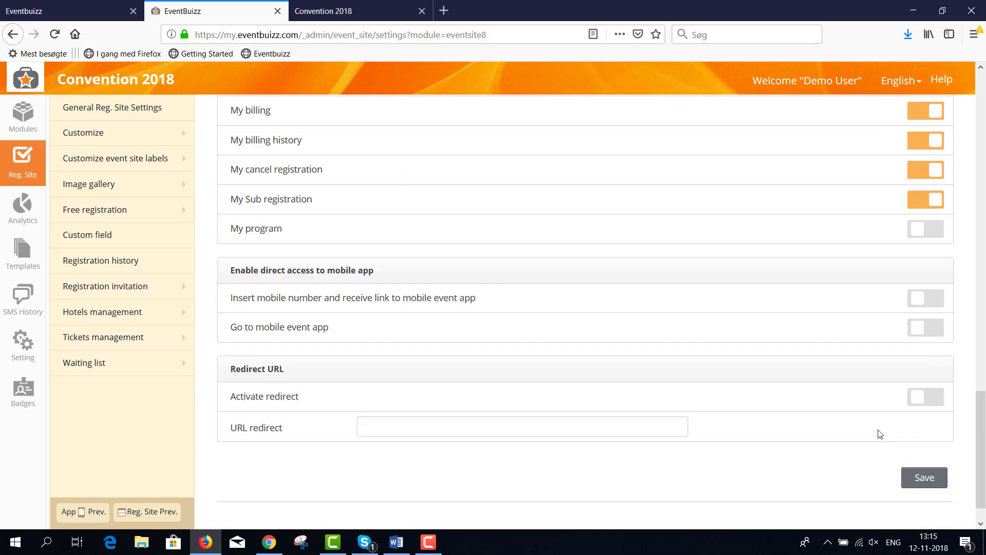
pyautogui.click(913, 442)
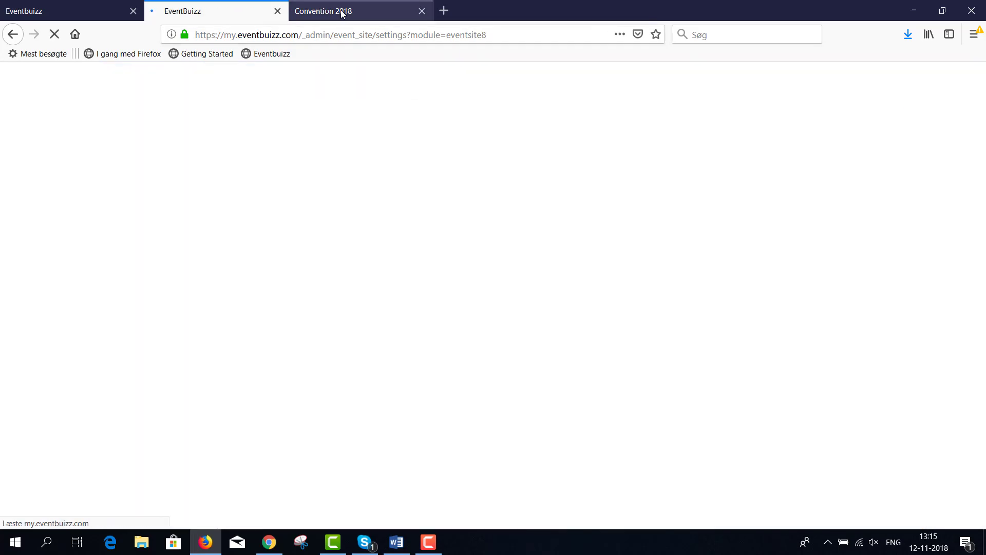
# Step: Reload the Convention 2018 page to view its updated Register Now section
pyautogui.click(342, 13)
pyautogui.click(54, 35)
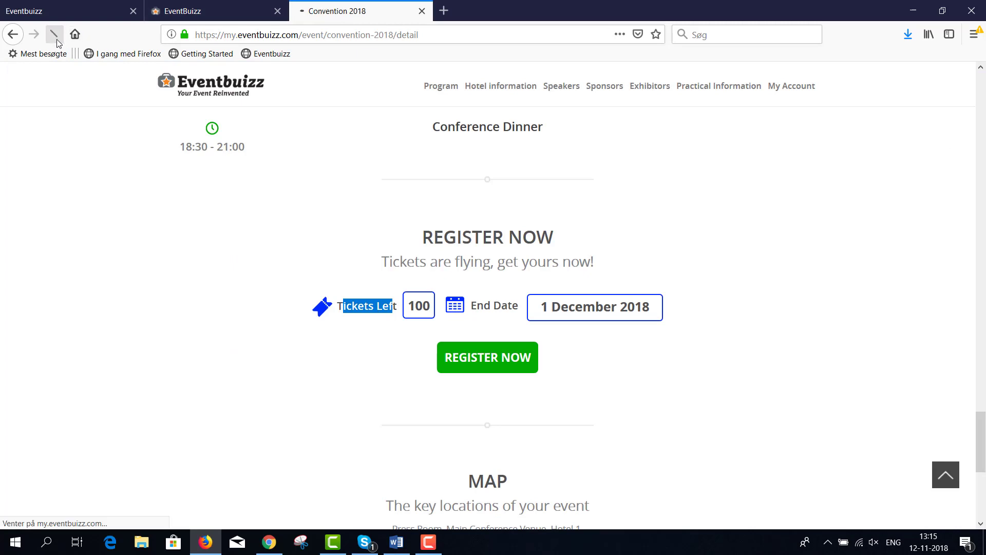